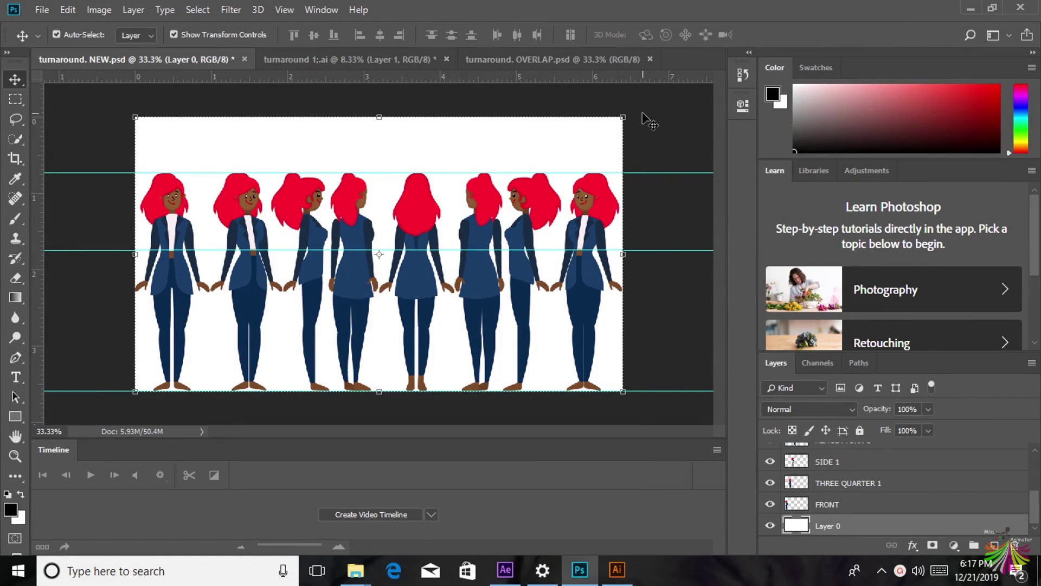
# - Hide the THREEQUARTER 2, SIDE 2 and ALMOST 2 layers by dragging down their eye icons
pyautogui.click(607, 144)
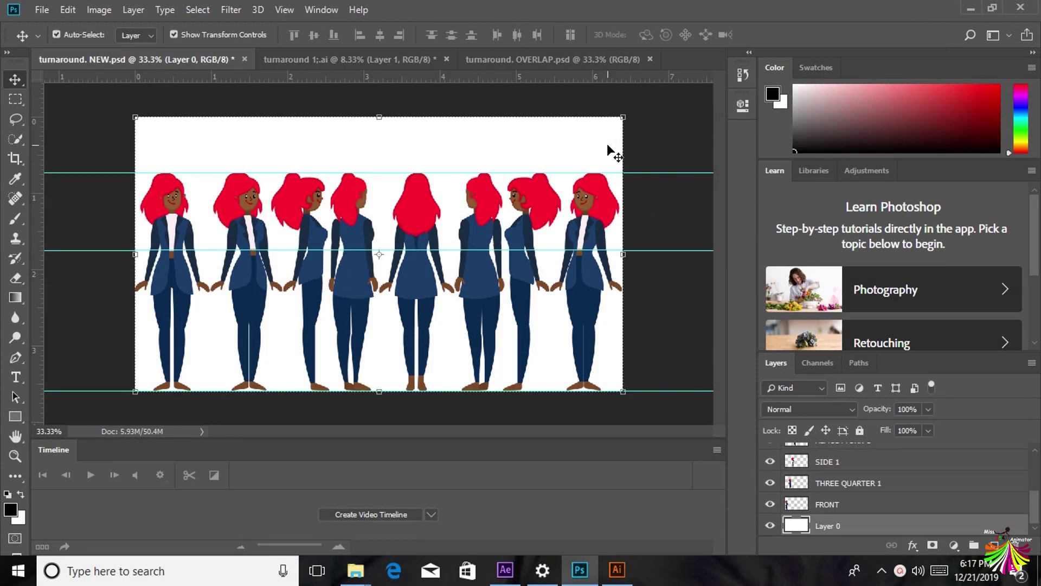
pyautogui.click(647, 118)
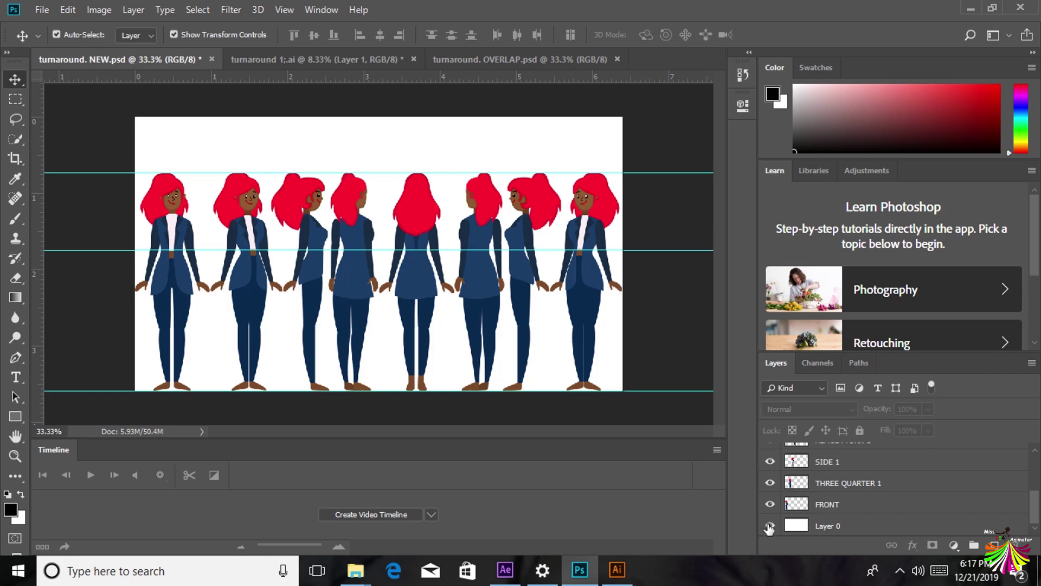
pyautogui.scroll(4, 769, 528)
pyautogui.moveTo(766, 452); pyautogui.dragTo(775, 501)
# - Toggle FRONT, THREE QUARTER 1 and SIDE 1 off and on to check each pose
pyautogui.scroll(-1, 833, 509)
pyautogui.scroll(-1, 832, 511)
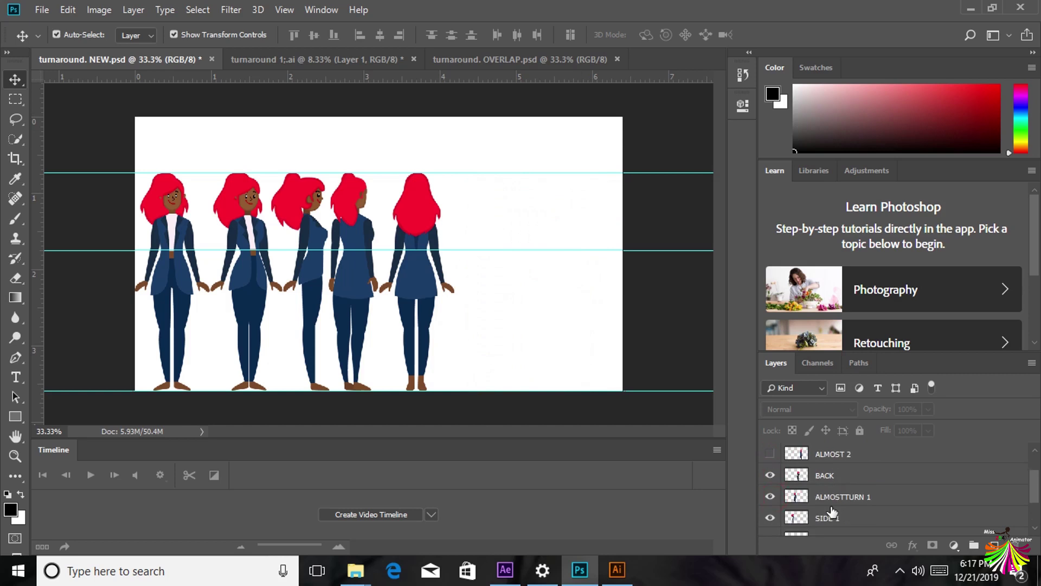
pyautogui.scroll(-3, 833, 511)
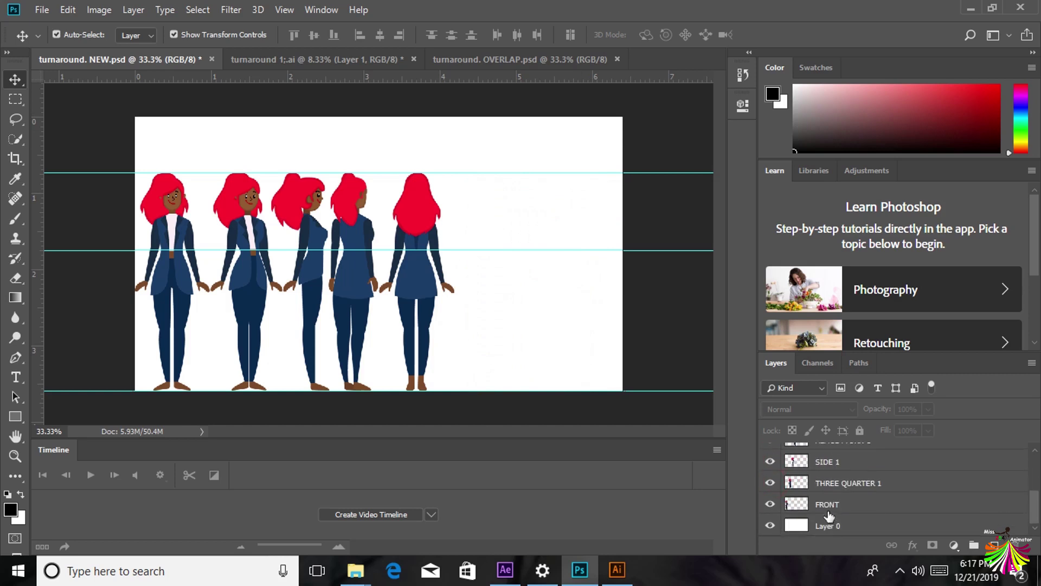
pyautogui.click(830, 505)
pyautogui.click(770, 503)
pyautogui.click(770, 503)
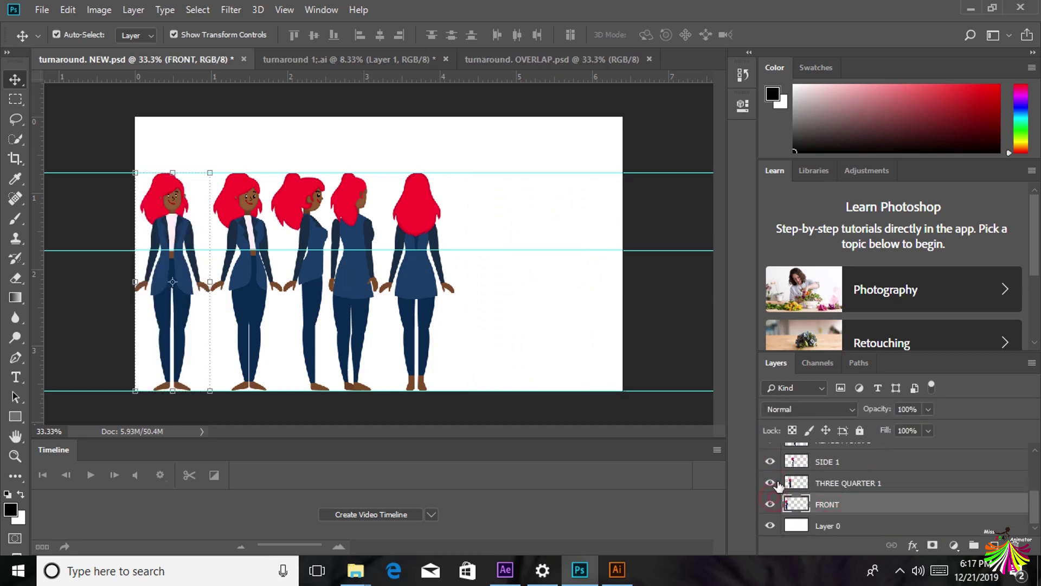
pyautogui.click(770, 483)
pyautogui.click(770, 482)
pyautogui.click(770, 461)
pyautogui.click(770, 461)
# - Toggle the ALMOSTTURN 1 and BACK poses off and on to check them
pyautogui.scroll(1, 839, 487)
pyautogui.click(825, 462)
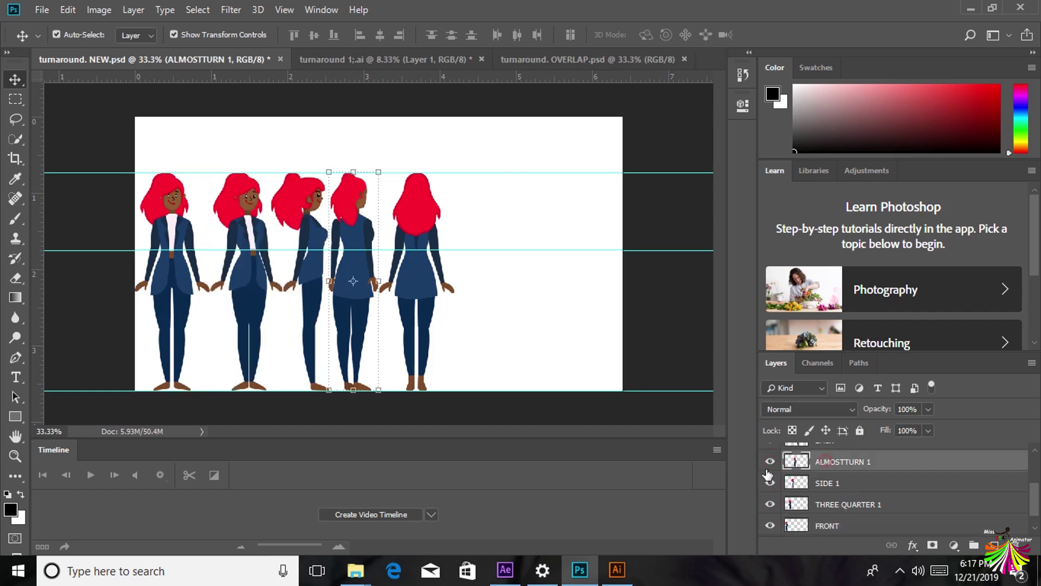
pyautogui.click(770, 461)
pyautogui.click(770, 461)
pyautogui.scroll(1, 785, 477)
pyautogui.click(770, 461)
pyautogui.click(770, 461)
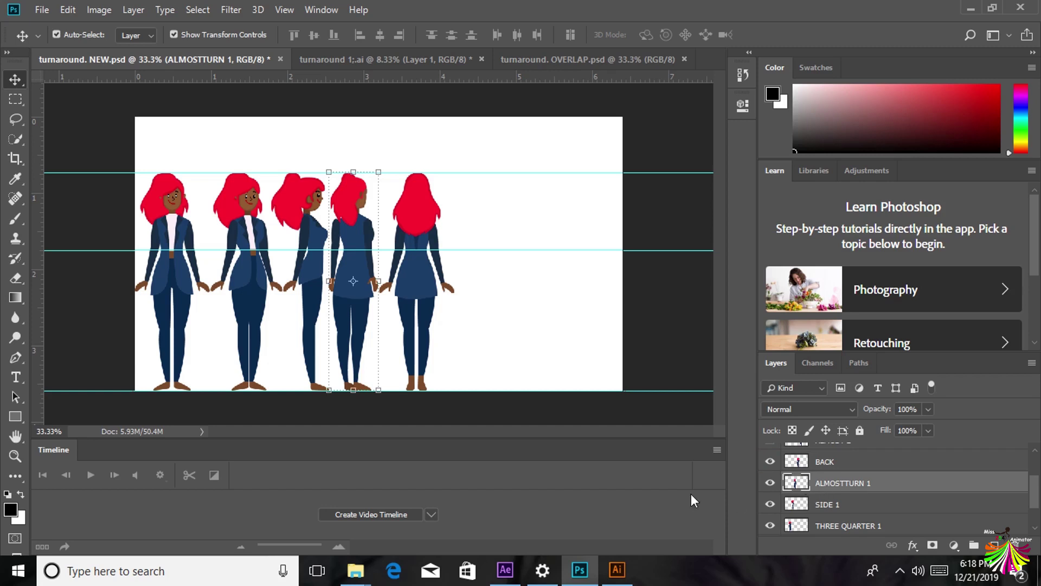
pyautogui.click(432, 229)
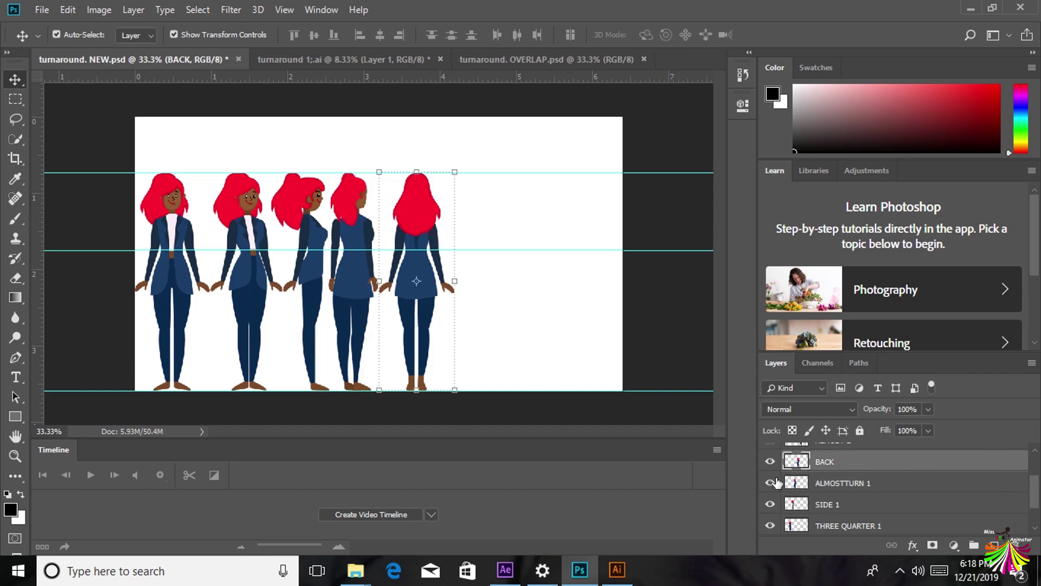
pyautogui.click(844, 484)
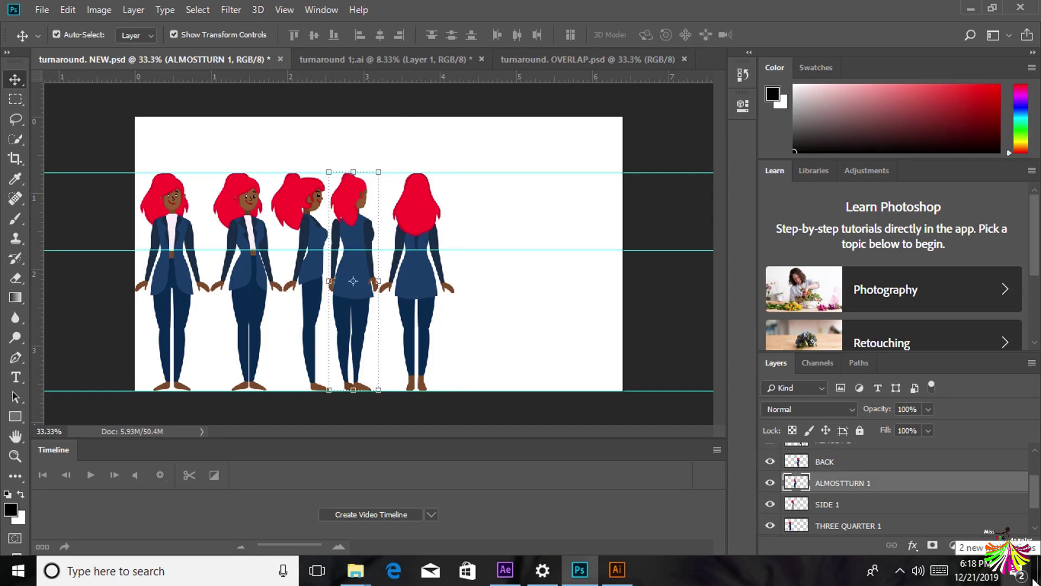
pyautogui.click(770, 483)
pyautogui.click(770, 483)
pyautogui.click(769, 483)
pyautogui.click(770, 483)
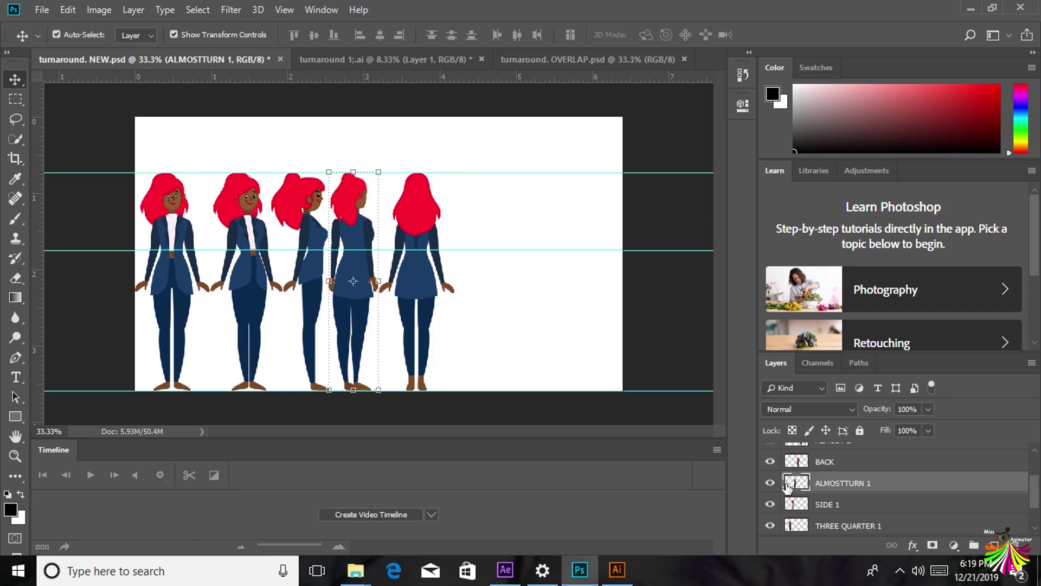
# - Select the side and three-quarter poses, entering and exiting Free Transform without changes
pyautogui.scroll(2, 852, 481)
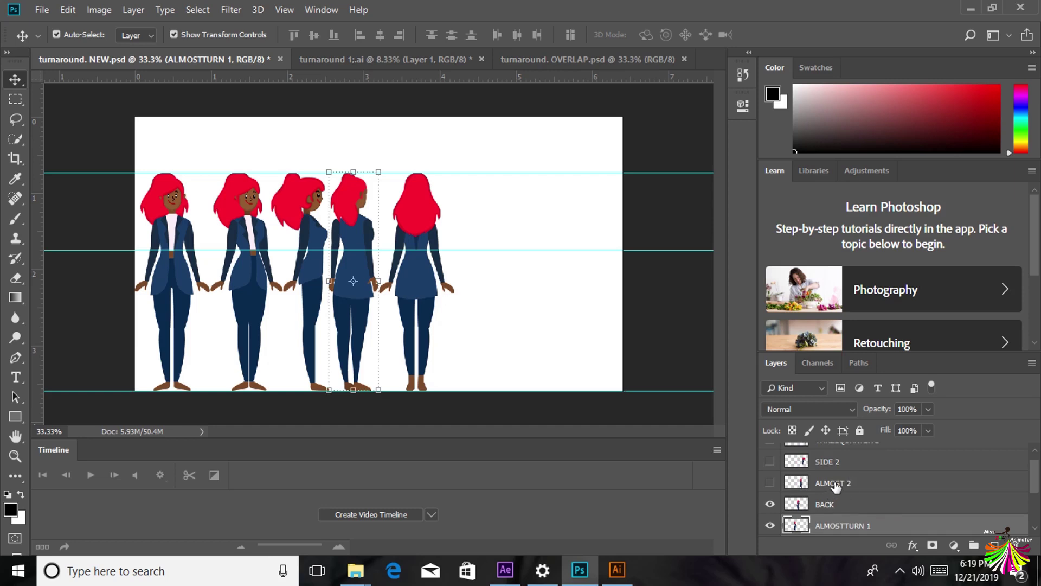
pyautogui.click(271, 229)
pyautogui.click(306, 210)
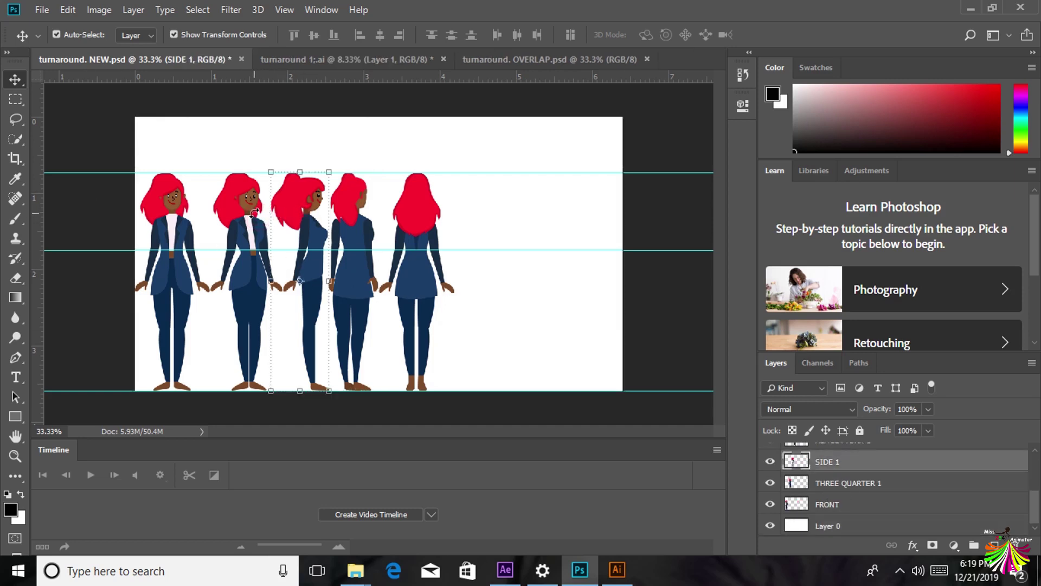
pyautogui.hotkey('ctrl', 't')
pyautogui.scroll(1, 836, 493)
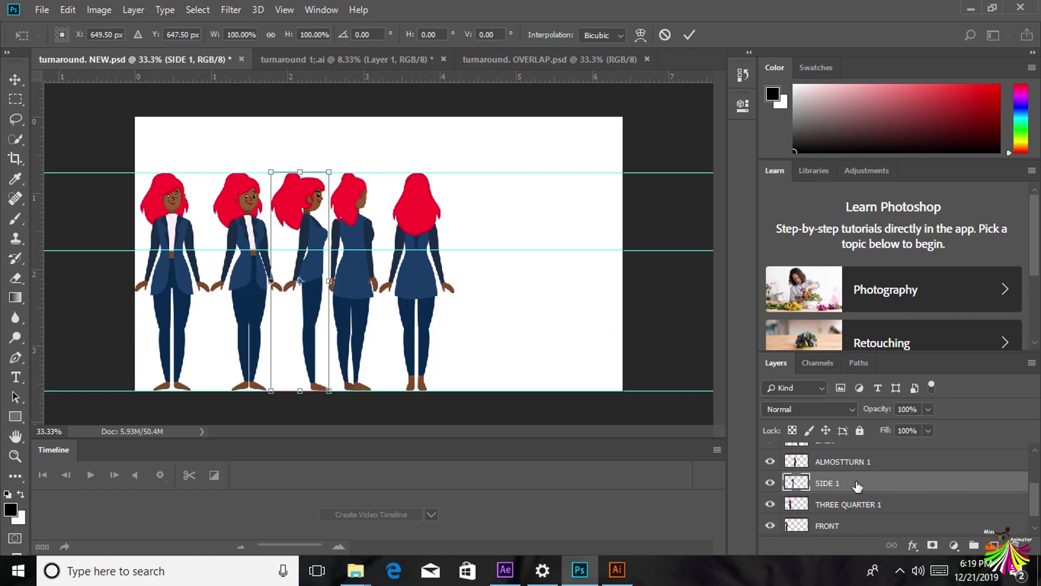
pyautogui.scroll(2, 865, 482)
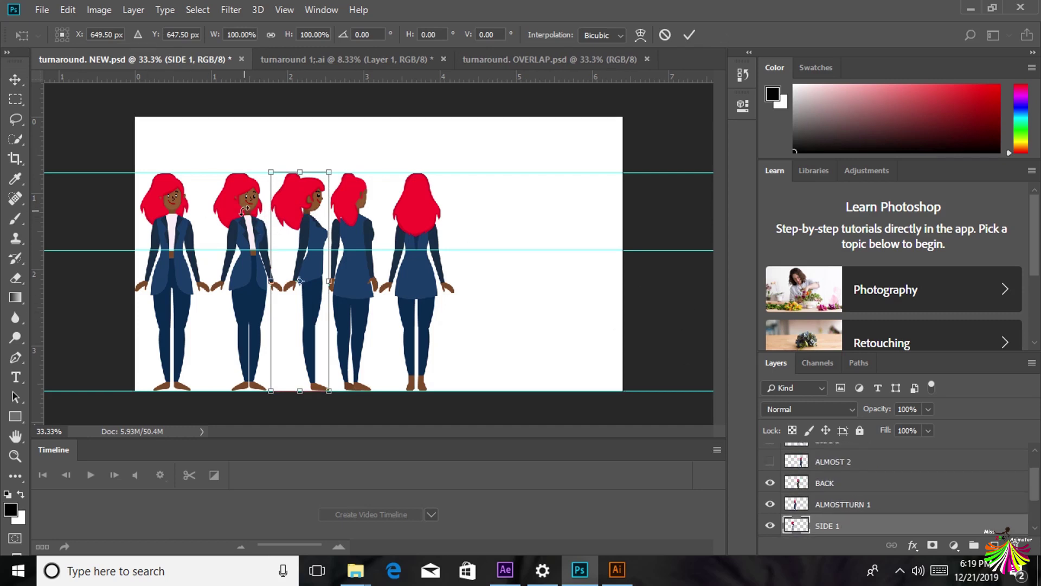
pyautogui.click(690, 35)
pyautogui.click(242, 203)
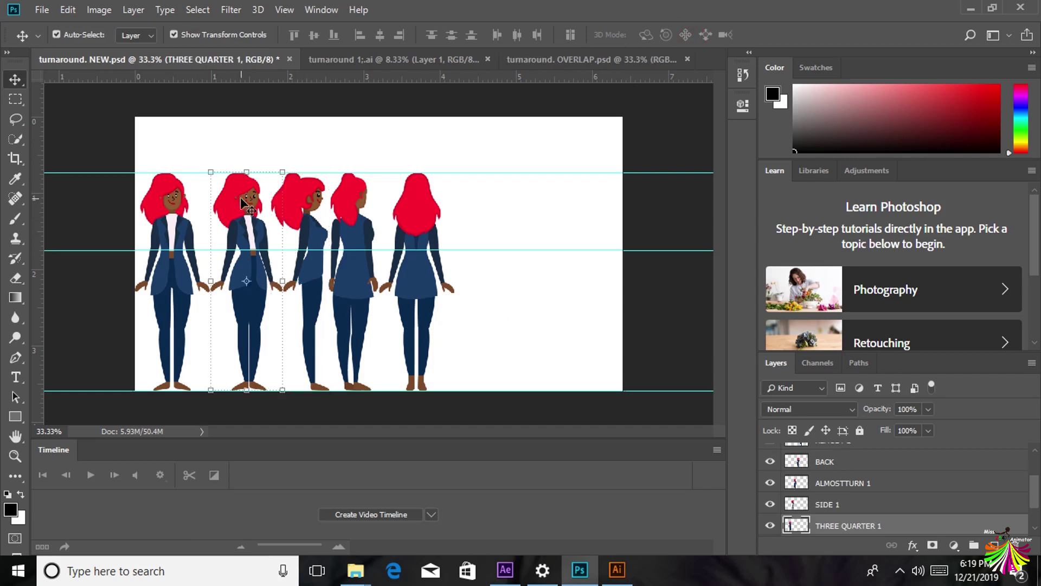
pyautogui.press('ctrl')
pyautogui.hotkey('ctrl', 't')
pyautogui.click(685, 35)
# - Alt-drag a copy of the three-quarter pose to the far right and flip it horizontally
pyautogui.moveTo(239, 211); pyautogui.dragTo(578, 183)
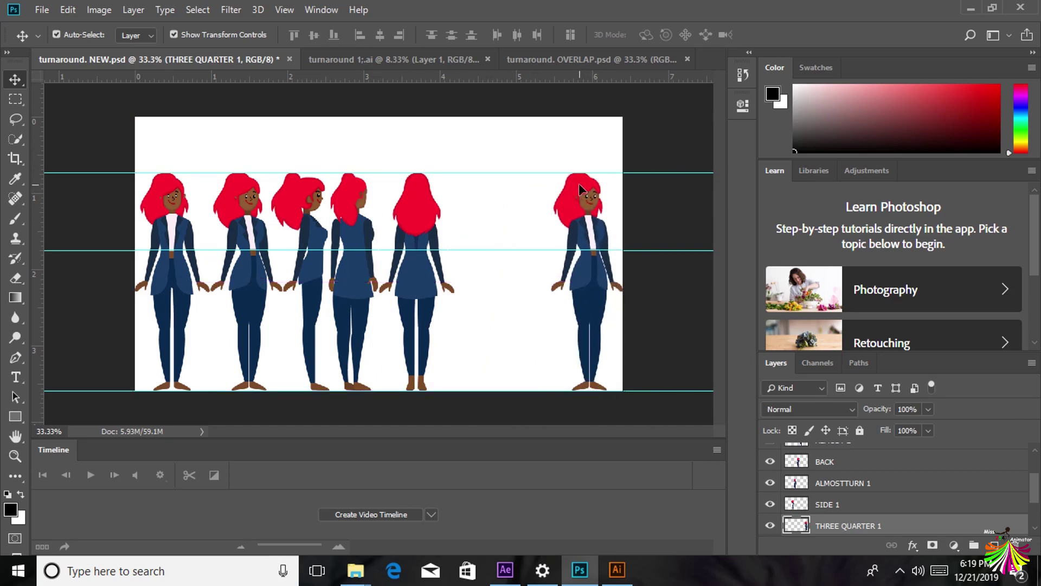
pyautogui.click(68, 10)
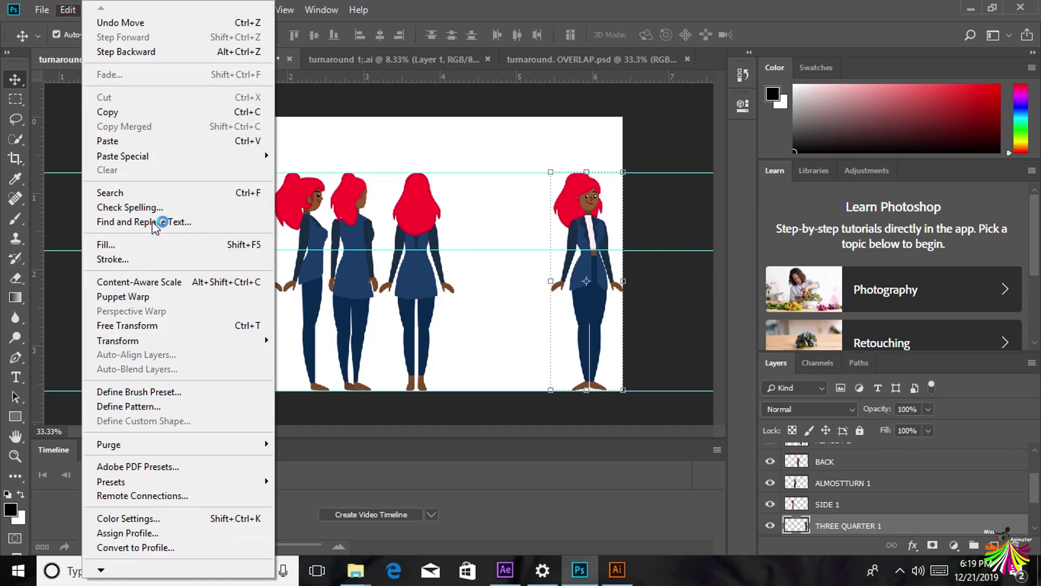
pyautogui.moveTo(125, 345)
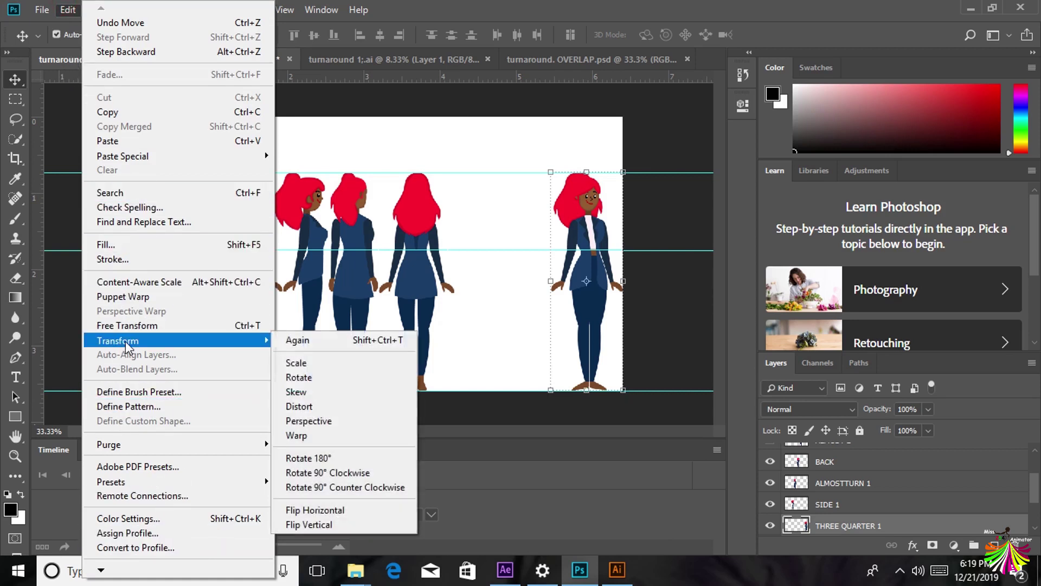
pyautogui.click(310, 510)
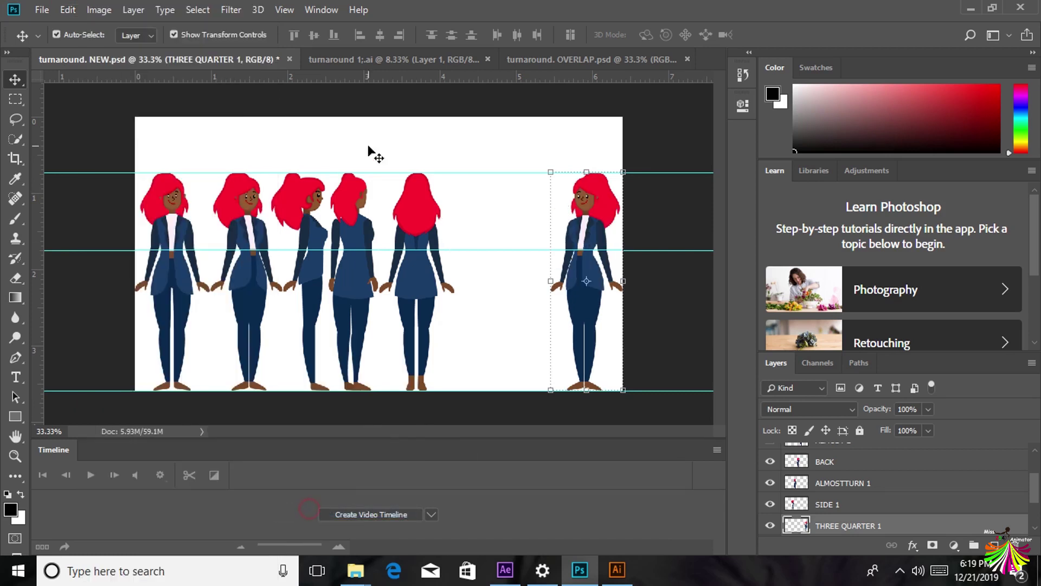
# - Copy the side pose to the right of the back view and flip it to face left
pyautogui.click(308, 227)
pyautogui.press('ctrl')
pyautogui.moveTo(370, 154); pyautogui.dragTo(515, 185)
pyautogui.rightClick(526, 207)
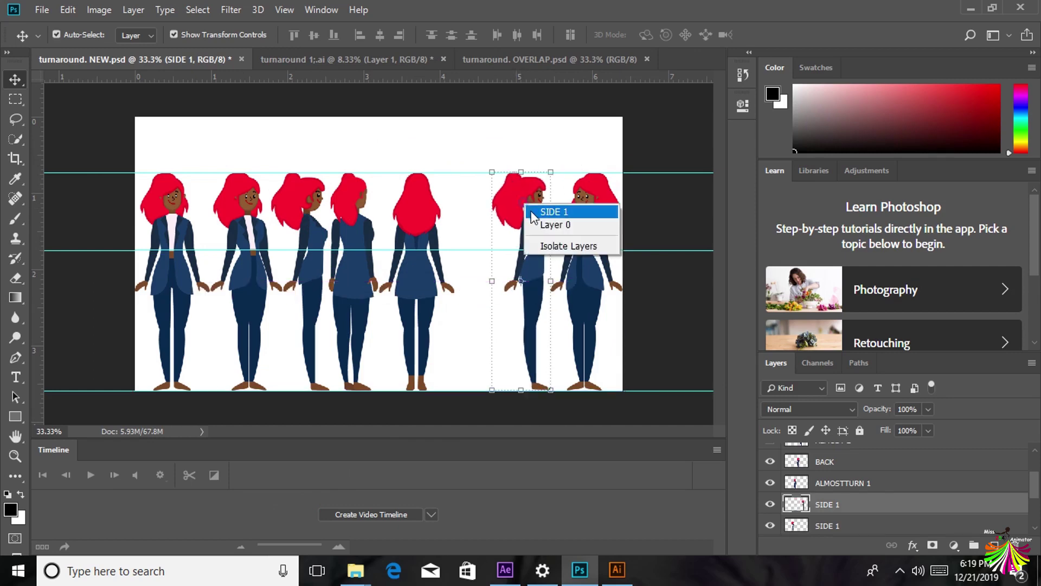
pyautogui.click(76, 22)
pyautogui.click(68, 10)
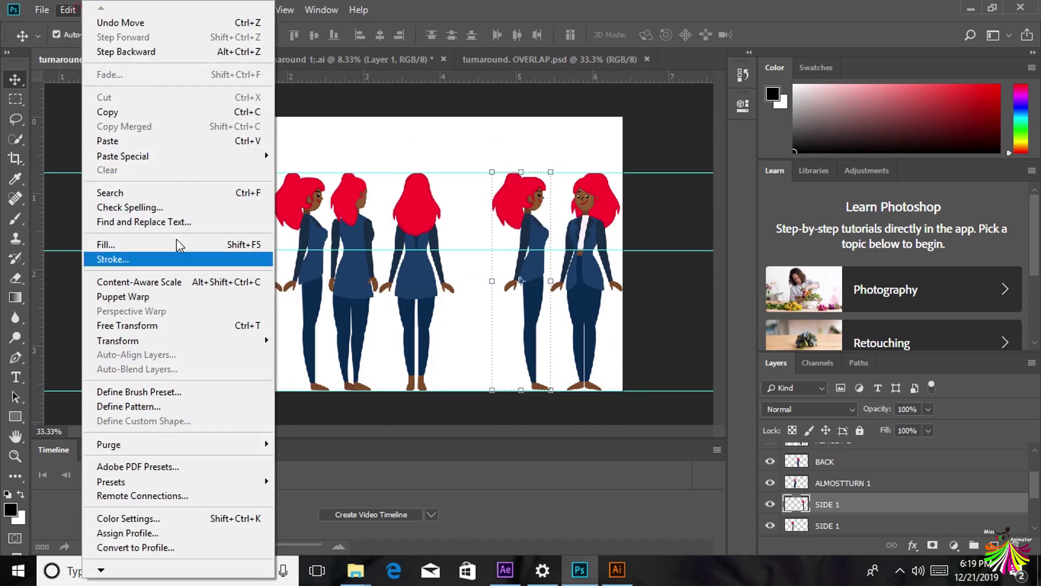
pyautogui.click(142, 340)
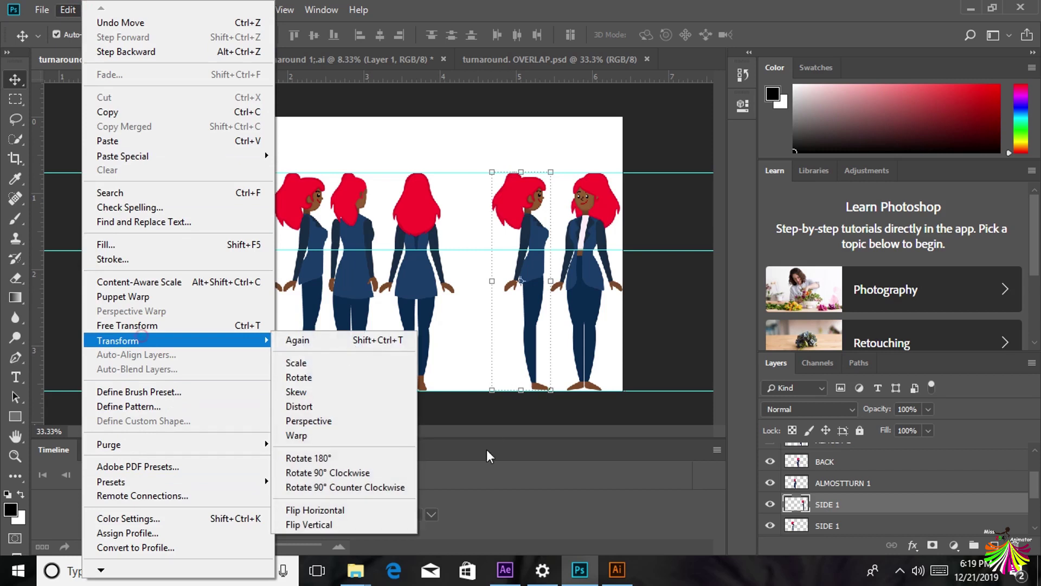
pyautogui.click(326, 510)
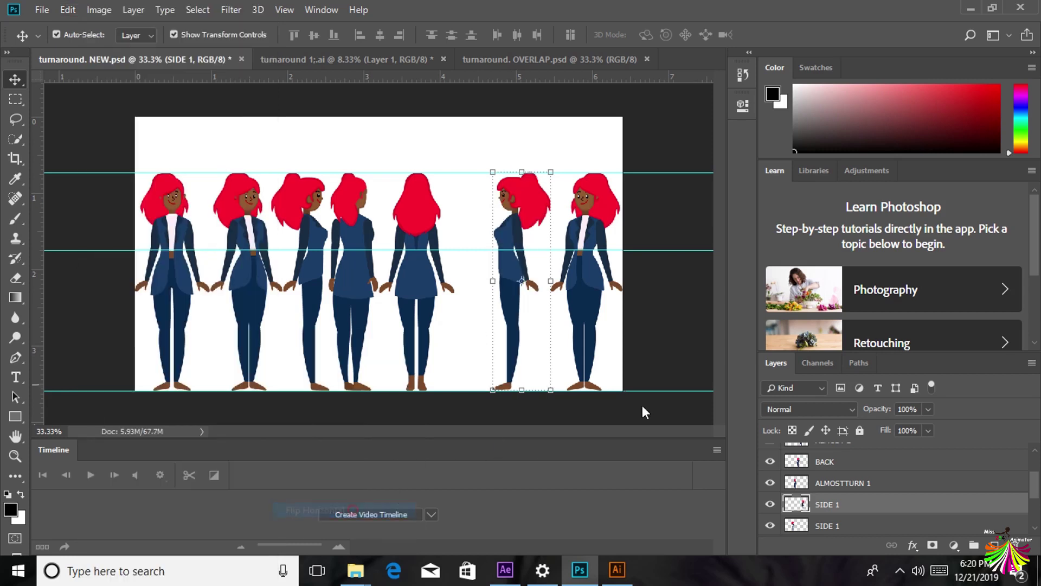
# - Alt-drag a copy of the almost-turned pose to the right of the back view
pyautogui.click(352, 213)
pyautogui.press('ctrl')
pyautogui.moveTo(358, 216); pyautogui.dragTo(473, 197)
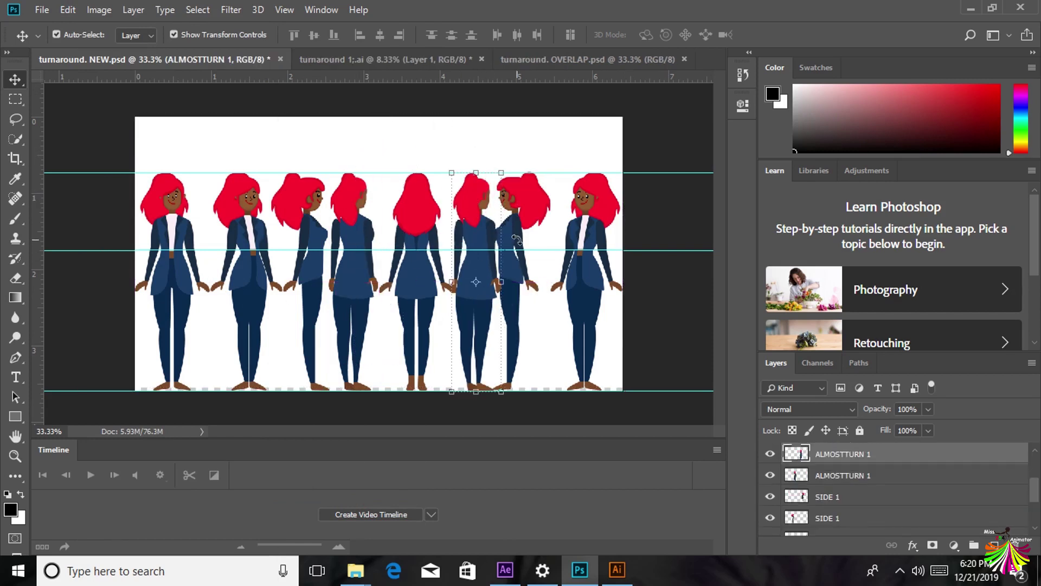
# - Nudge the copied side pose and the copied almost-turned pose to the right
pyautogui.click(532, 289)
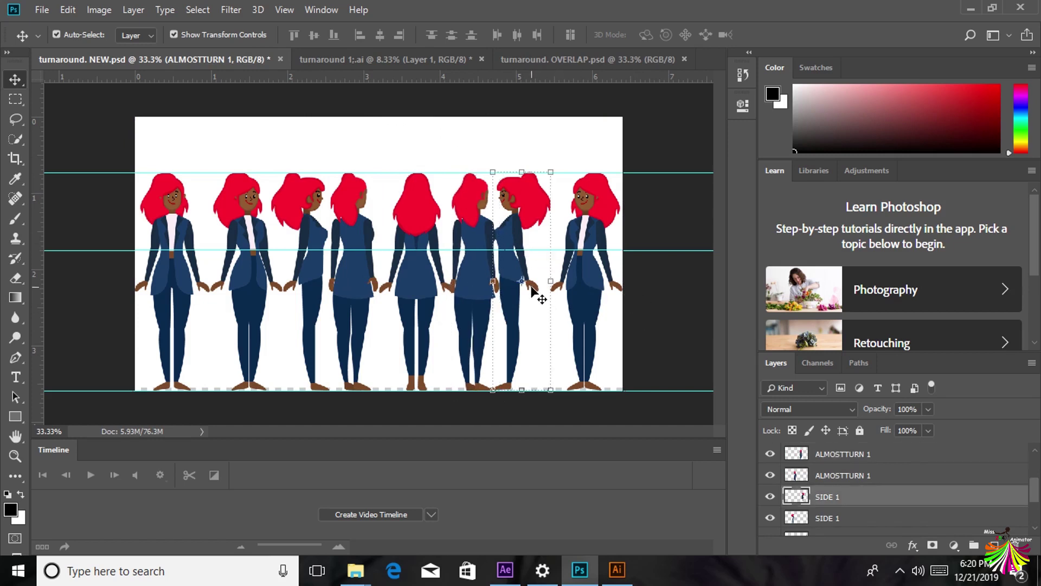
pyautogui.click(533, 289)
pyautogui.hotkey('shift', 'Right')
pyautogui.hotkey('shift', 'Right')
pyautogui.hotkey('shift', 'Right')
pyautogui.hotkey('shift', 'Right')
pyautogui.hotkey('shift', 'Right')
pyautogui.hotkey('shift', 'Right')
pyautogui.hotkey('shift', 'Right')
pyautogui.hotkey('shift', 'Right')
pyautogui.click(468, 205)
pyautogui.hotkey('shift', 'Right')
pyautogui.hotkey('shift', 'Right')
pyautogui.hotkey('shift', 'Right')
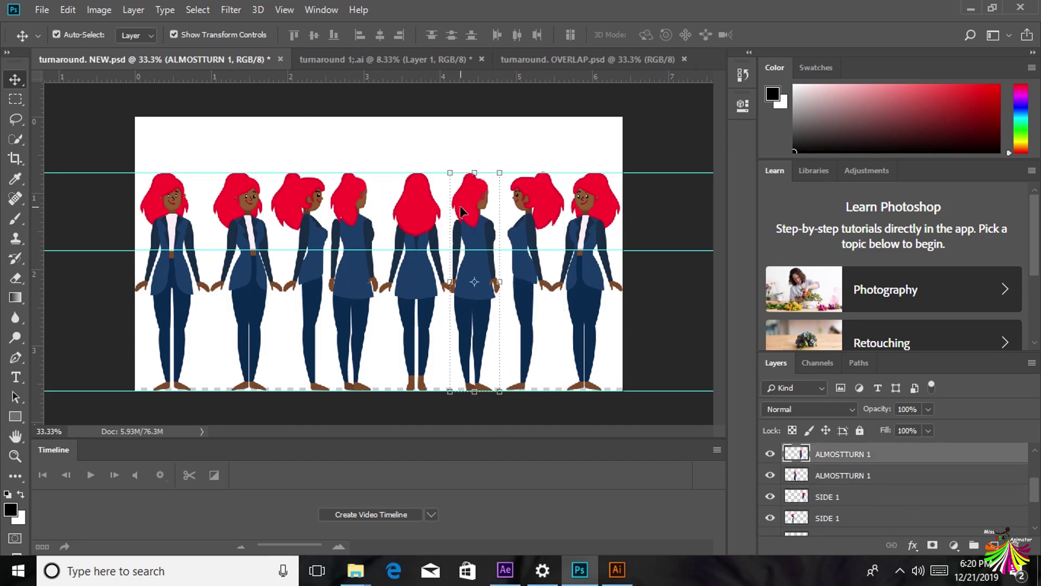
pyautogui.hotkey('shift', 'Right')
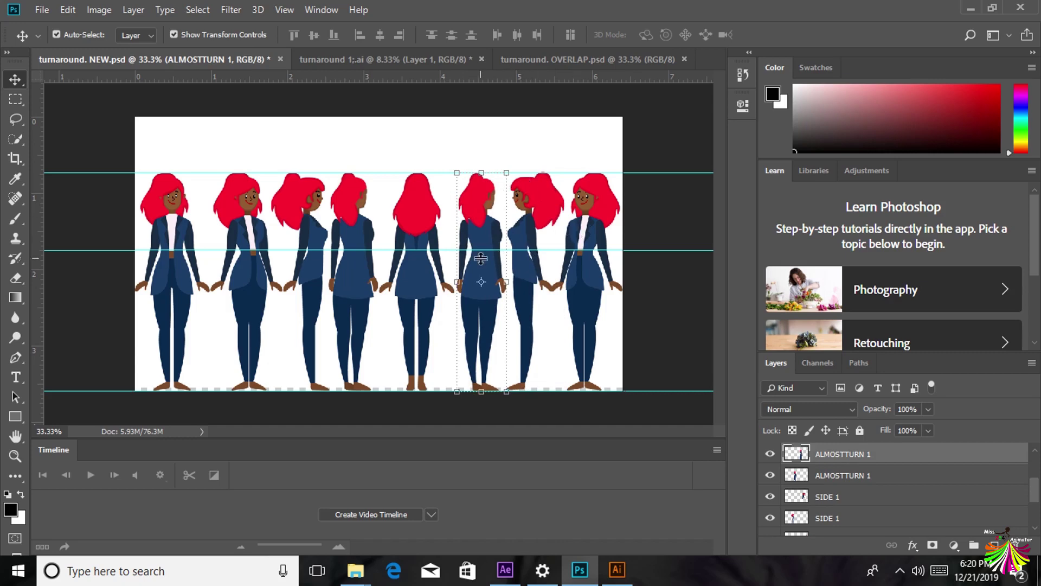
# - Flip the copied almost-turned pose horizontally and nudge it slightly left
pyautogui.rightClick(491, 204)
pyautogui.click(67, 10)
pyautogui.click(68, 9)
pyautogui.moveTo(155, 342)
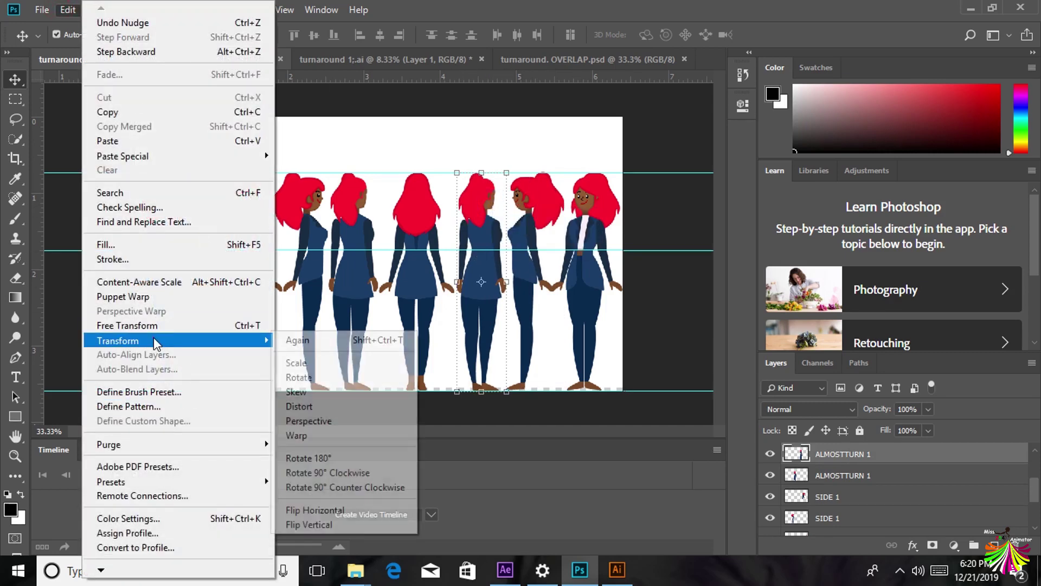
pyautogui.click(313, 509)
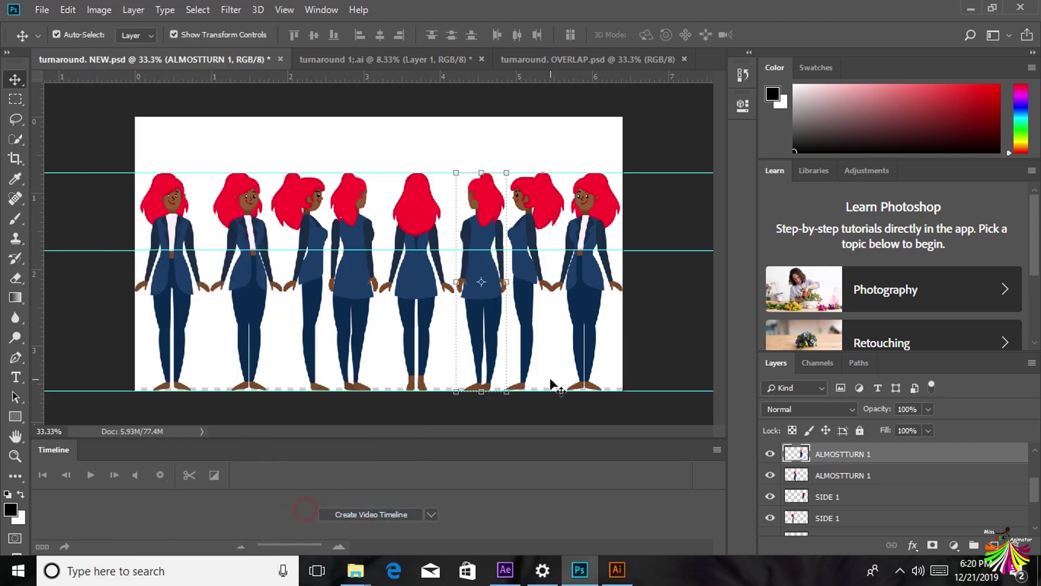
pyautogui.hotkey('shift', 'Left')
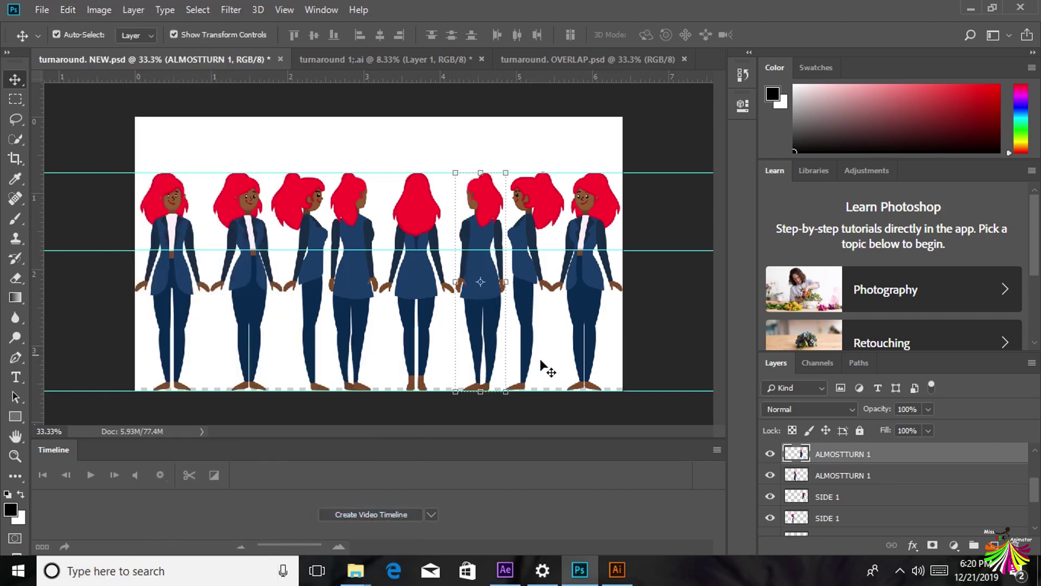
pyautogui.click(545, 195)
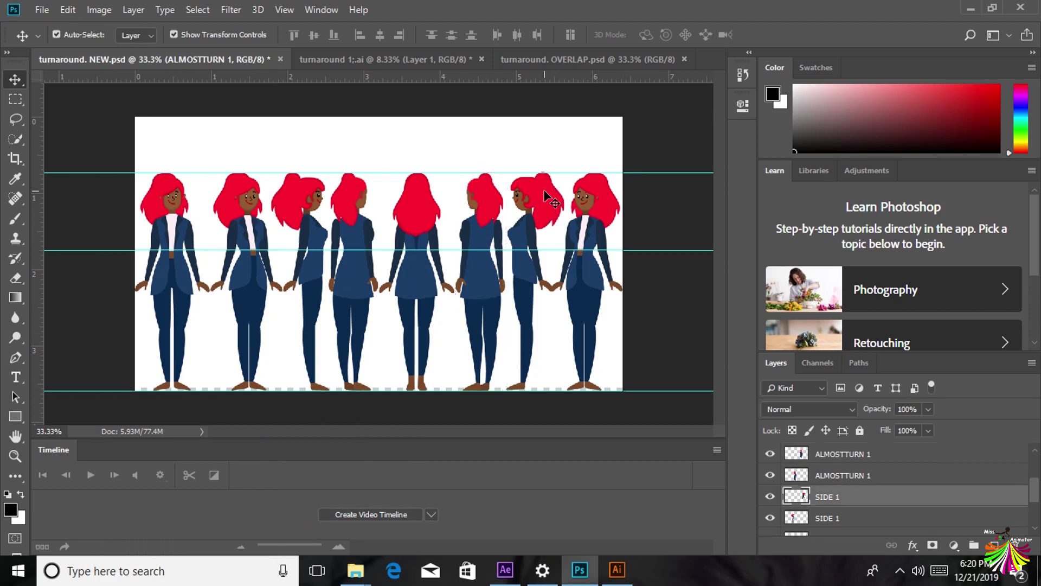
# - Nudge the seventh, side-view pose down and left to align with the others
pyautogui.hotkey('shift', 'Down')
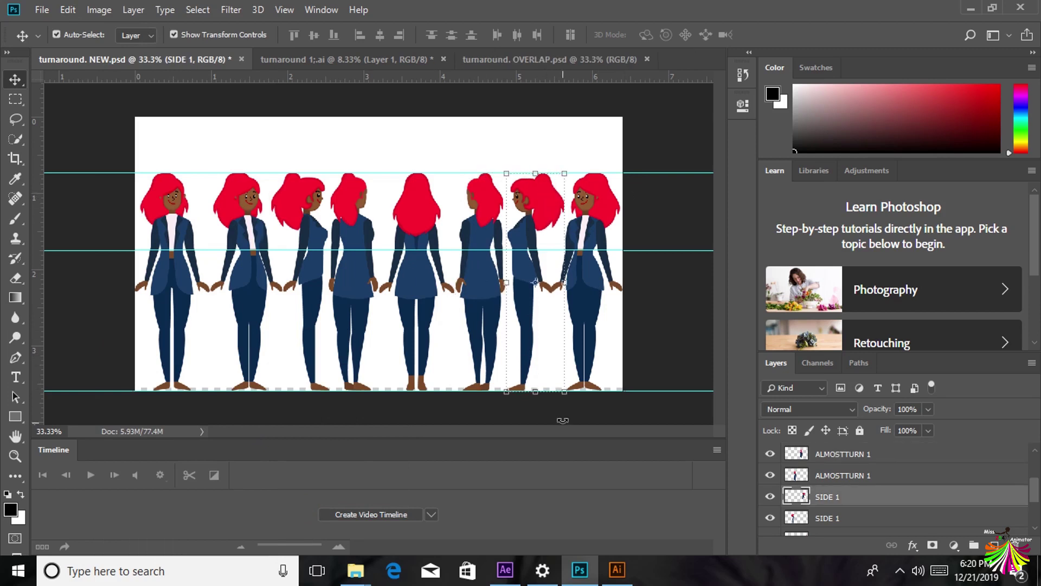
pyautogui.click(618, 204)
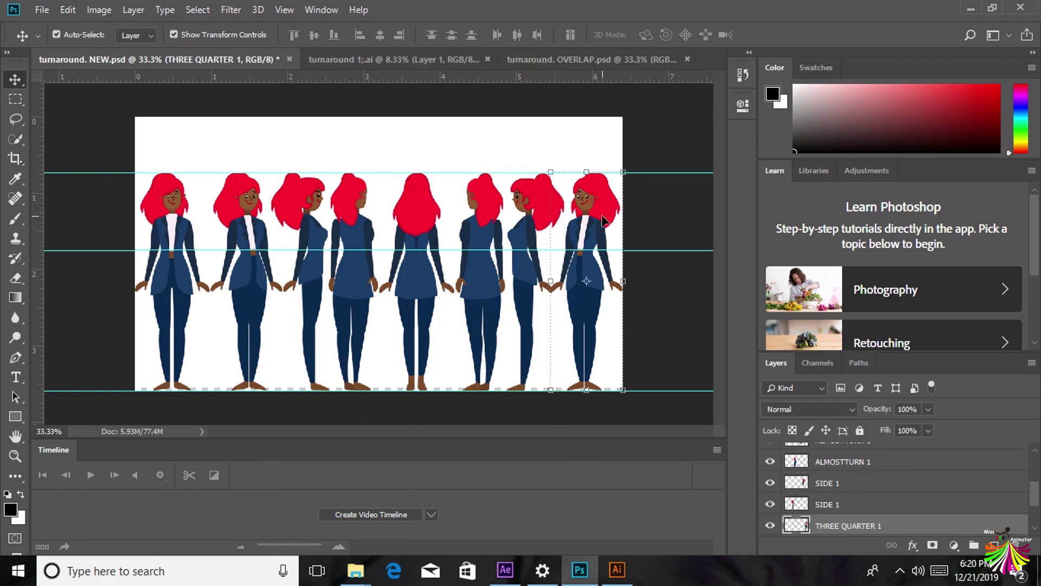
pyautogui.click(75, 173)
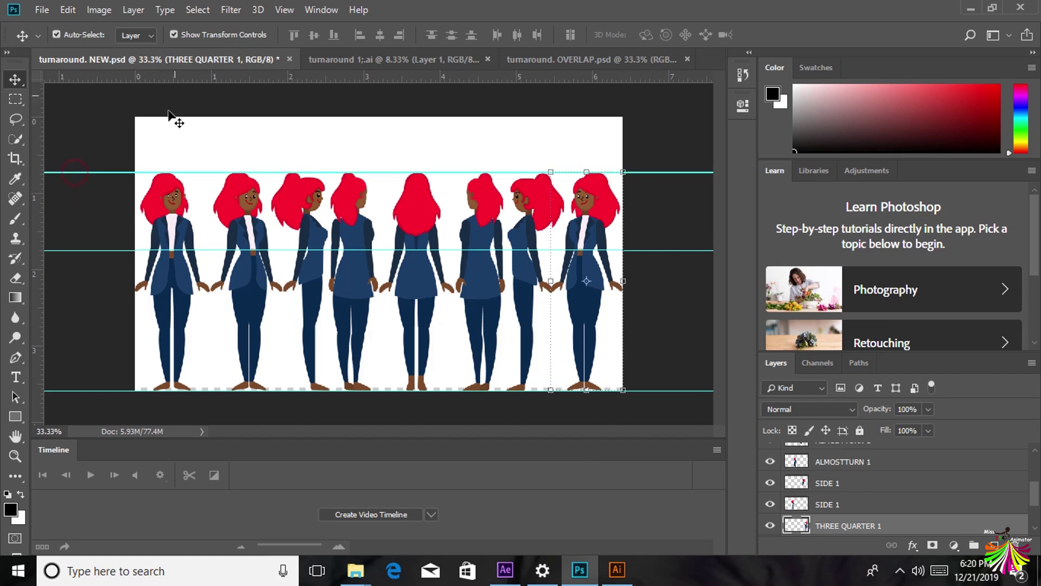
pyautogui.click(99, 295)
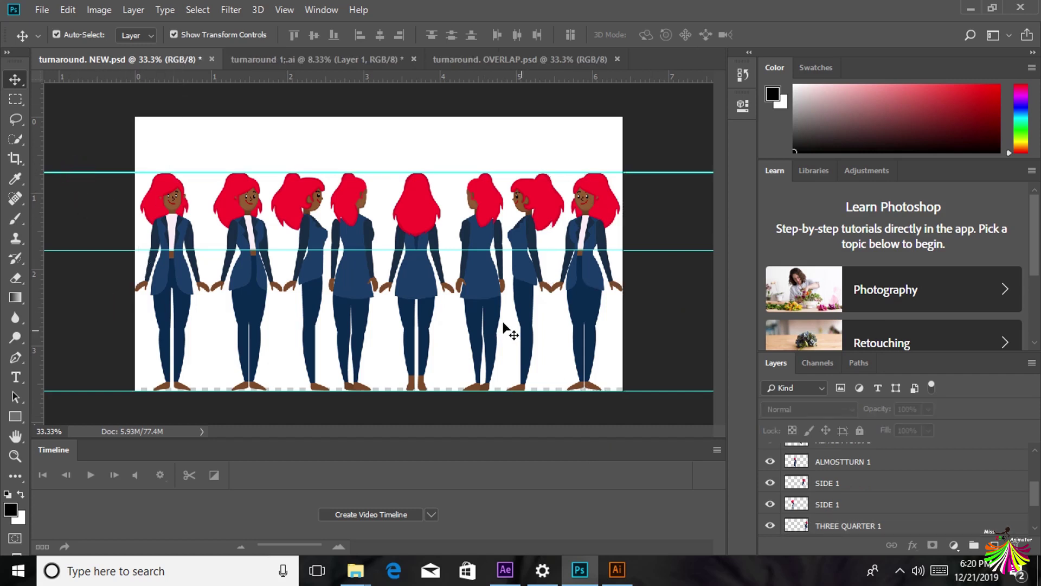
pyautogui.click(554, 347)
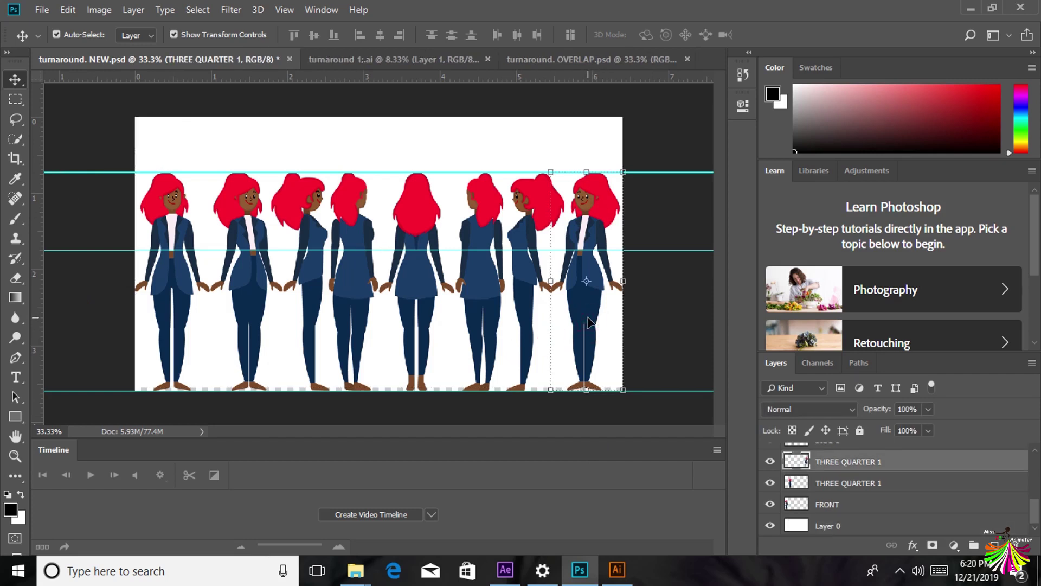
pyautogui.click(525, 285)
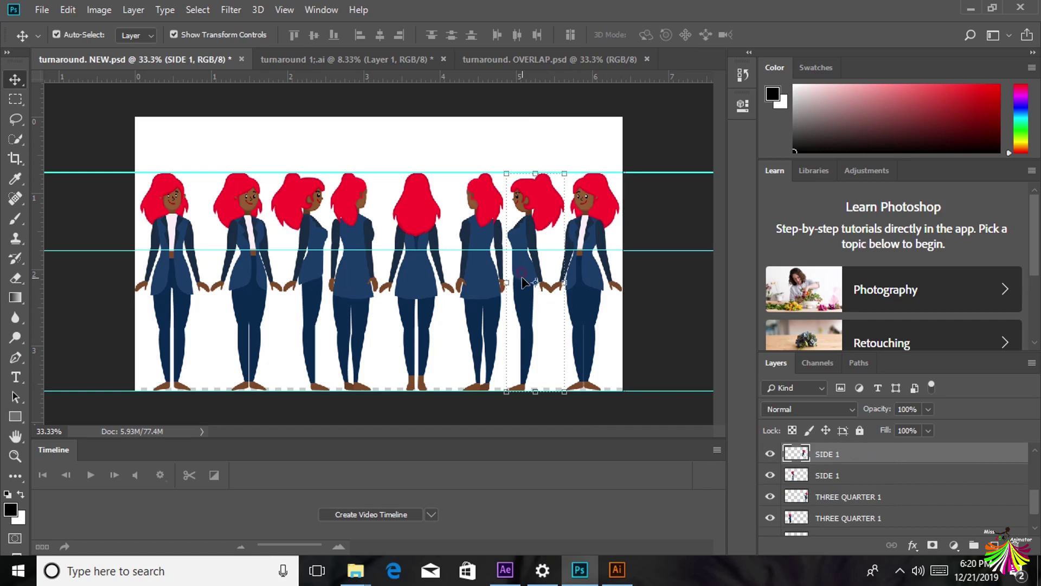
pyautogui.press('Left')
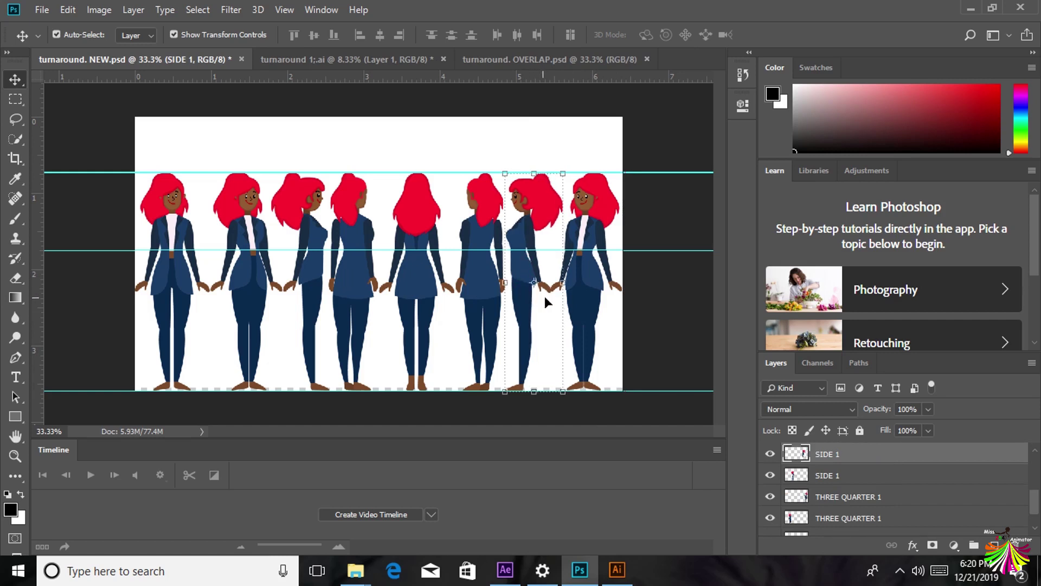
# - Check the Rulers option in the View menu, then close it without changes
pyautogui.click(282, 11)
pyautogui.click(310, 293)
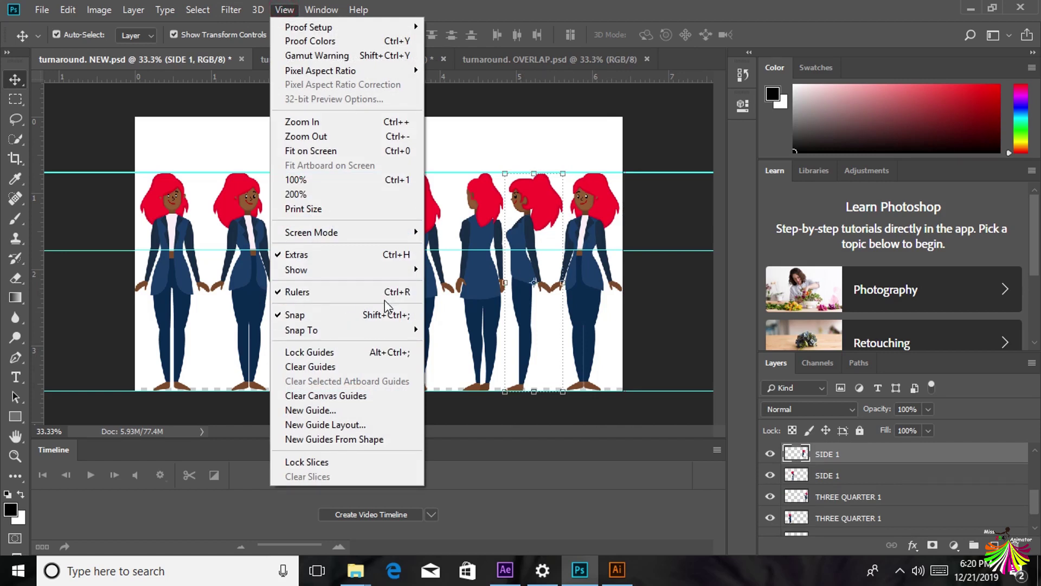
pyautogui.click(672, 132)
pyautogui.scroll(-2, 869, 516)
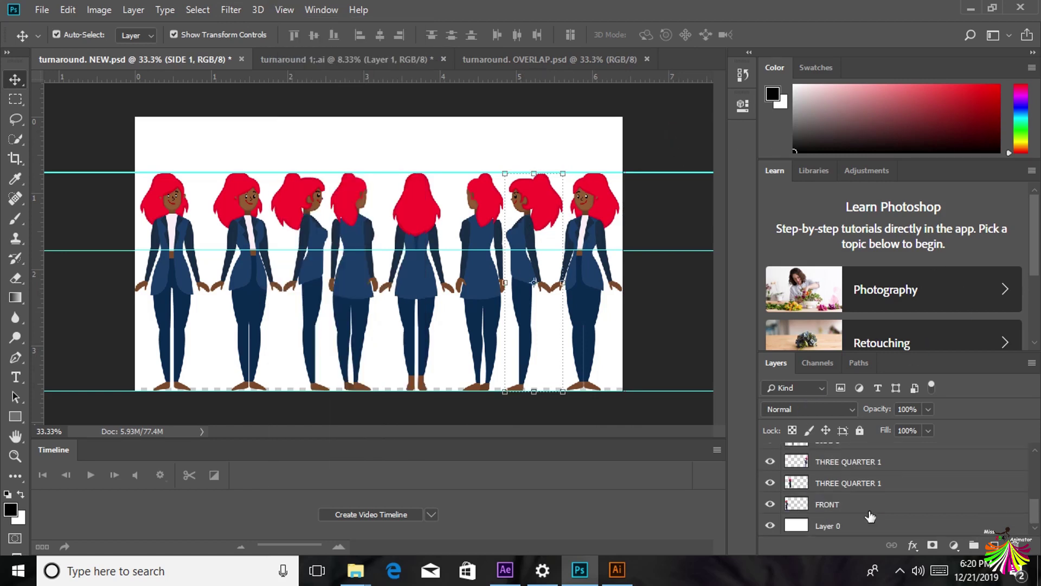
# - Put FRONT into Group 1 and the upper THREE QUARTER 1 into Group 2
pyautogui.click(829, 507)
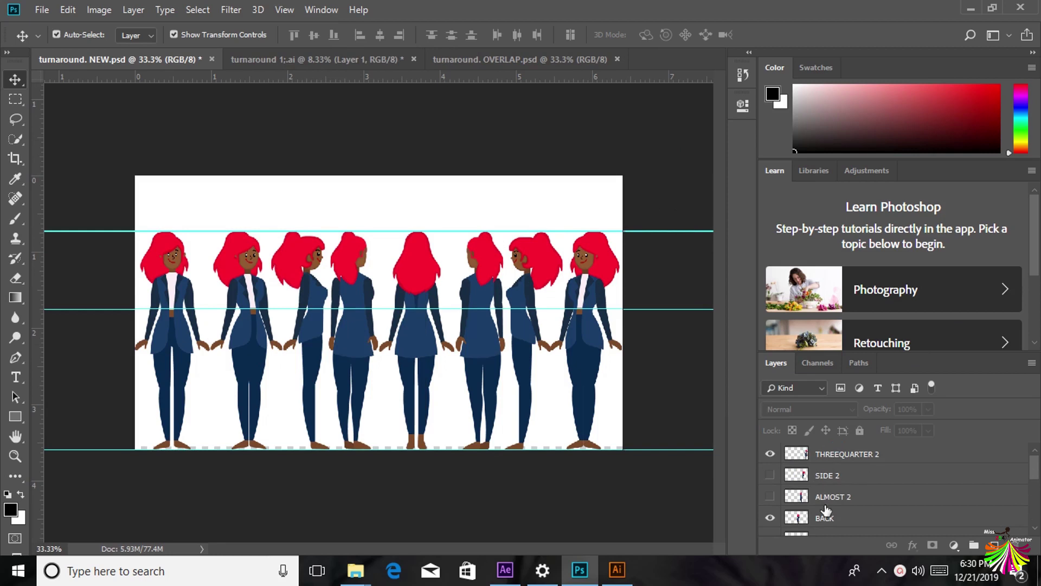
pyautogui.scroll(-5, 849, 517)
pyautogui.click(843, 507)
pyautogui.click(974, 545)
pyautogui.moveTo(846, 524); pyautogui.dragTo(796, 514)
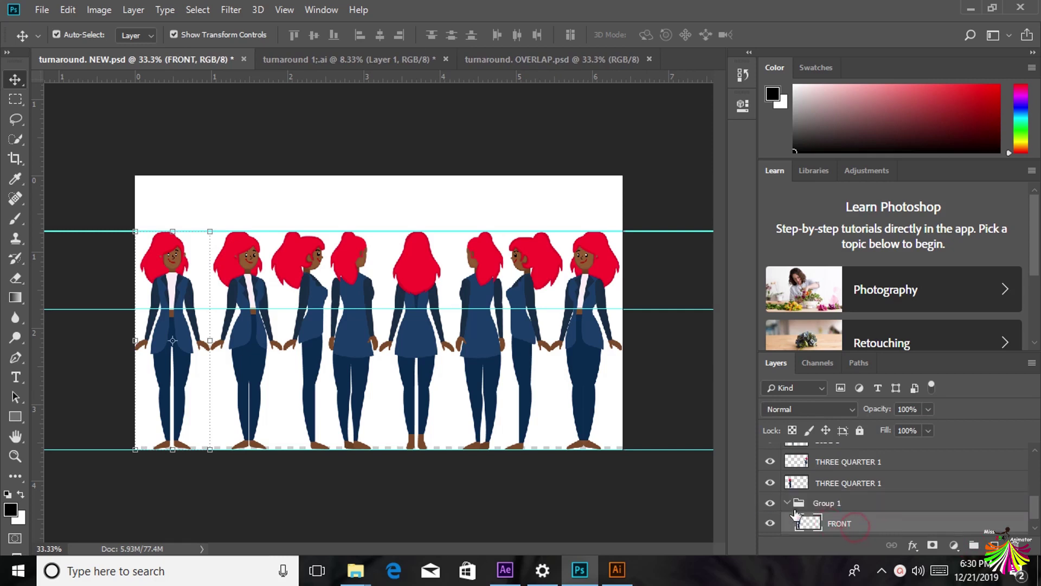
pyautogui.hotkey('ctrl', 'g')
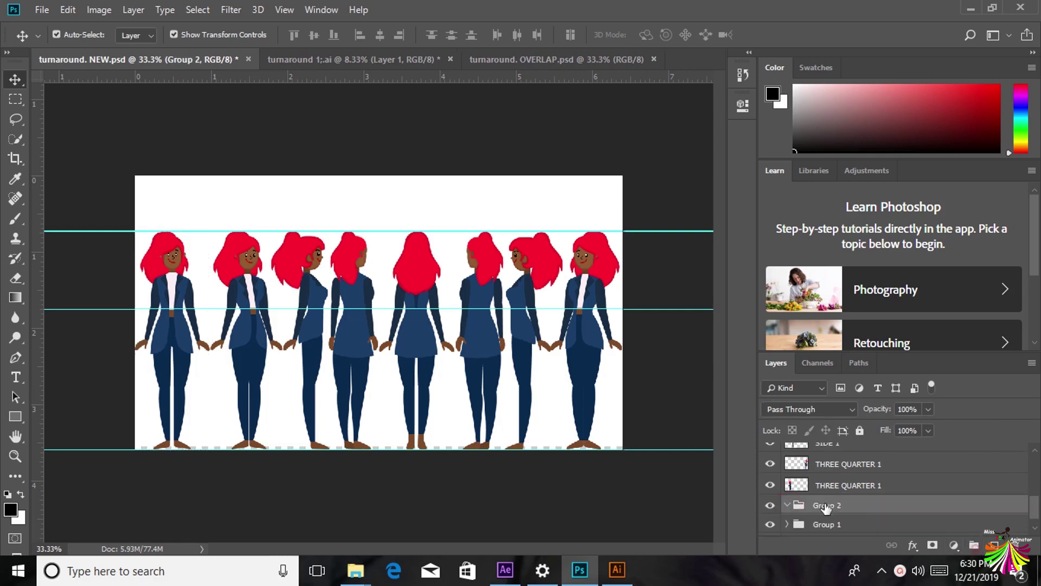
pyautogui.moveTo(826, 485); pyautogui.dragTo(833, 505)
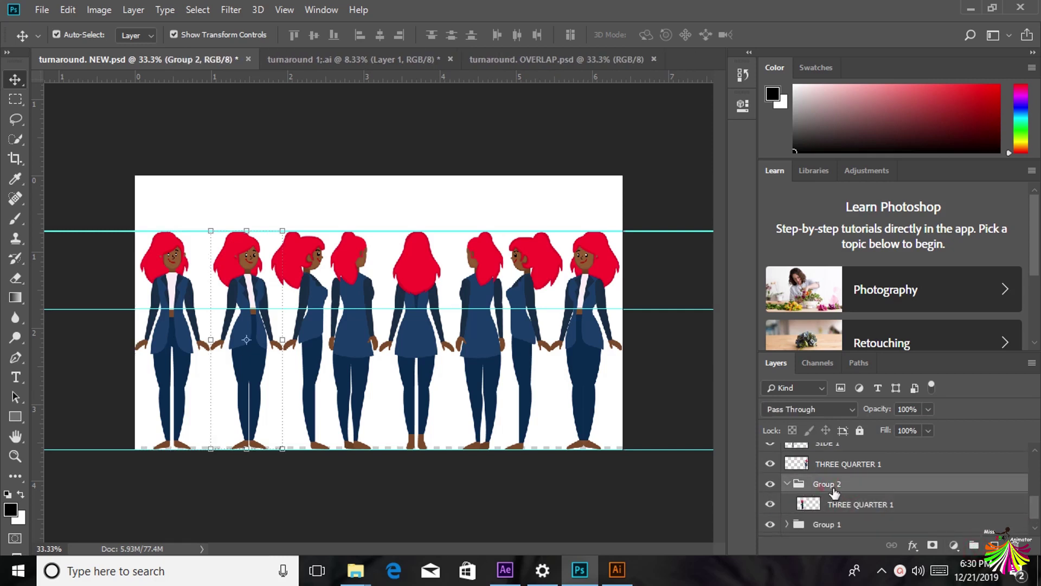
# - Put the other THREE QUARTER 1 into Group 3 and each SIDE 1 into Groups 4 and 5
pyautogui.click(974, 545)
pyautogui.click(862, 470)
pyautogui.moveTo(863, 470); pyautogui.dragTo(864, 490)
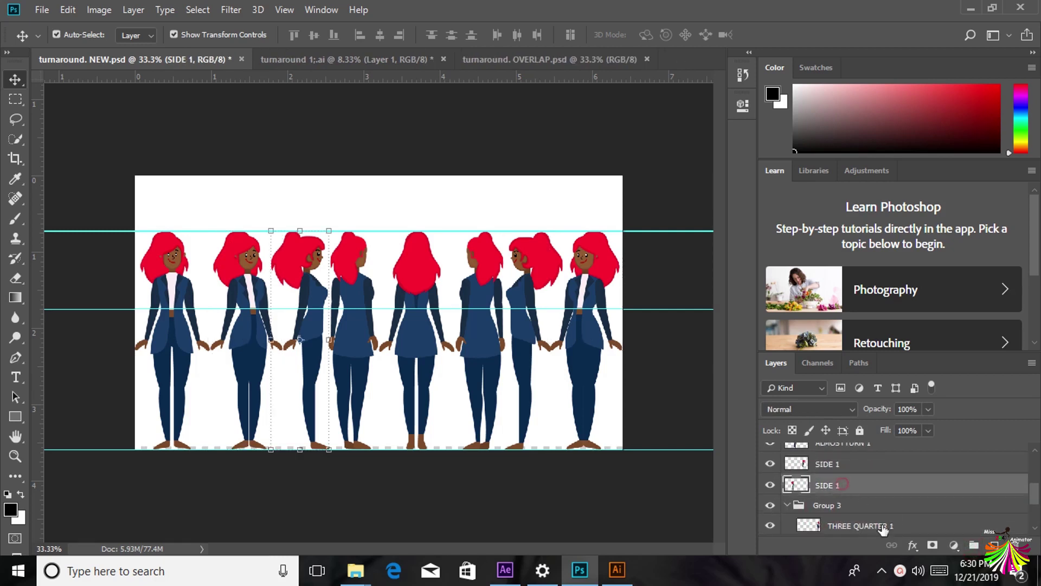
pyautogui.click(844, 505)
pyautogui.click(974, 545)
pyautogui.moveTo(839, 488); pyautogui.dragTo(844, 501)
pyautogui.hotkey('ctrl', 'g')
pyautogui.moveTo(830, 464); pyautogui.dragTo(855, 489)
# - Put the ALMOSTTURN 1 layers into Groups 6 and 7 and BACK into Group 8
pyautogui.click(832, 484)
pyautogui.click(976, 549)
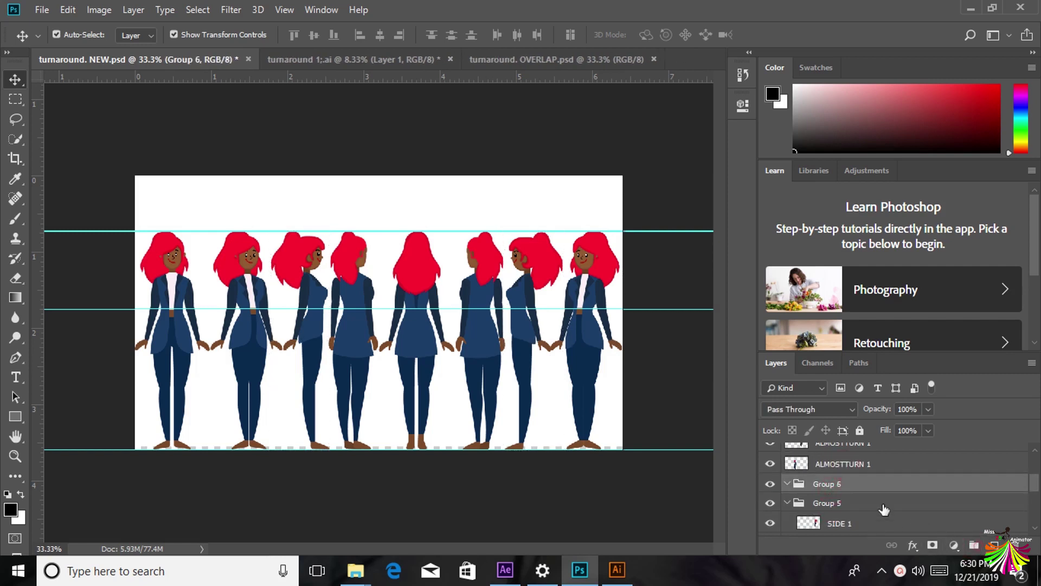
pyautogui.moveTo(851, 495); pyautogui.dragTo(851, 522)
pyautogui.click(834, 485)
pyautogui.click(975, 545)
pyautogui.scroll(2, 849, 507)
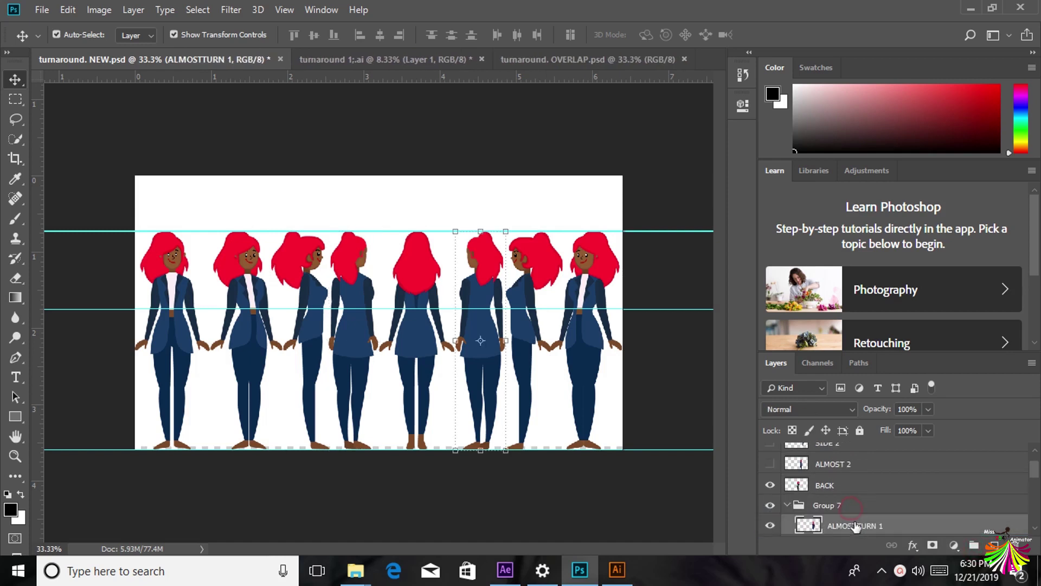
pyautogui.click(833, 503)
pyautogui.click(975, 544)
pyautogui.moveTo(853, 485); pyautogui.dragTo(860, 516)
pyautogui.click(844, 480)
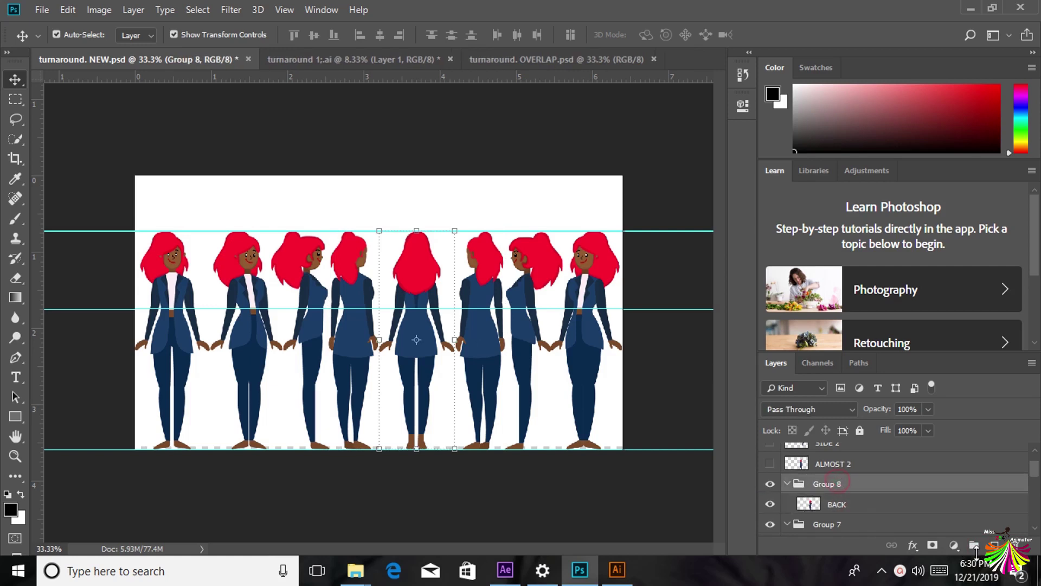
# - Delete the unused ALMOST 2, SIDE 2 and THREEQUARTER 2 layers
pyautogui.click(832, 466)
pyautogui.scroll(1, 833, 466)
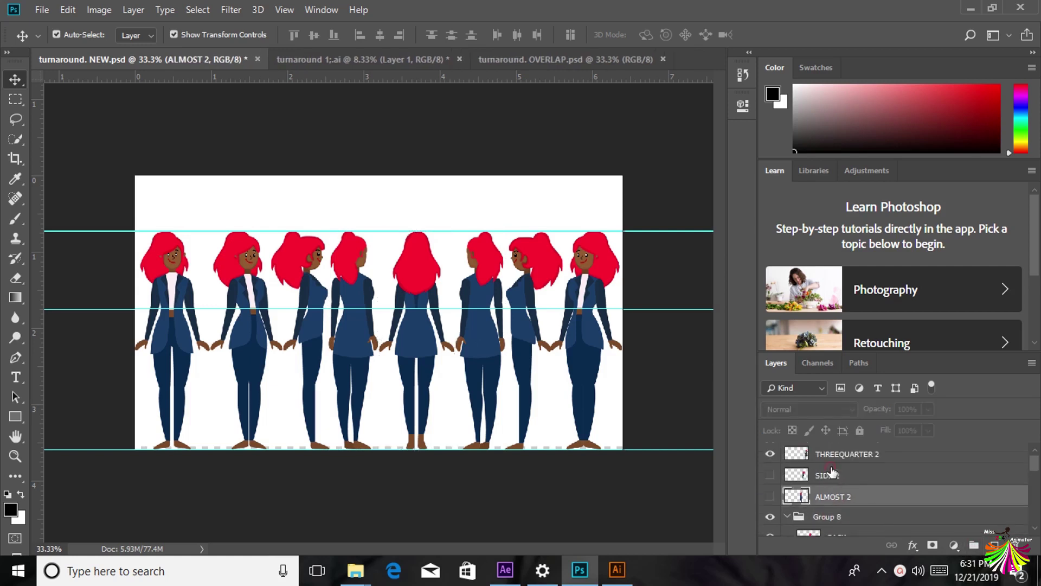
pyautogui.keyDown('shift'); pyautogui.click(836, 455); pyautogui.keyUp('shift')
pyautogui.moveTo(854, 458); pyautogui.dragTo(995, 545)
# - Collapse Groups 8 through 4 in the Layers panel
pyautogui.click(787, 452)
pyautogui.click(787, 472)
pyautogui.click(792, 490)
pyautogui.click(786, 491)
pyautogui.click(787, 510)
pyautogui.scroll(-2, 800, 518)
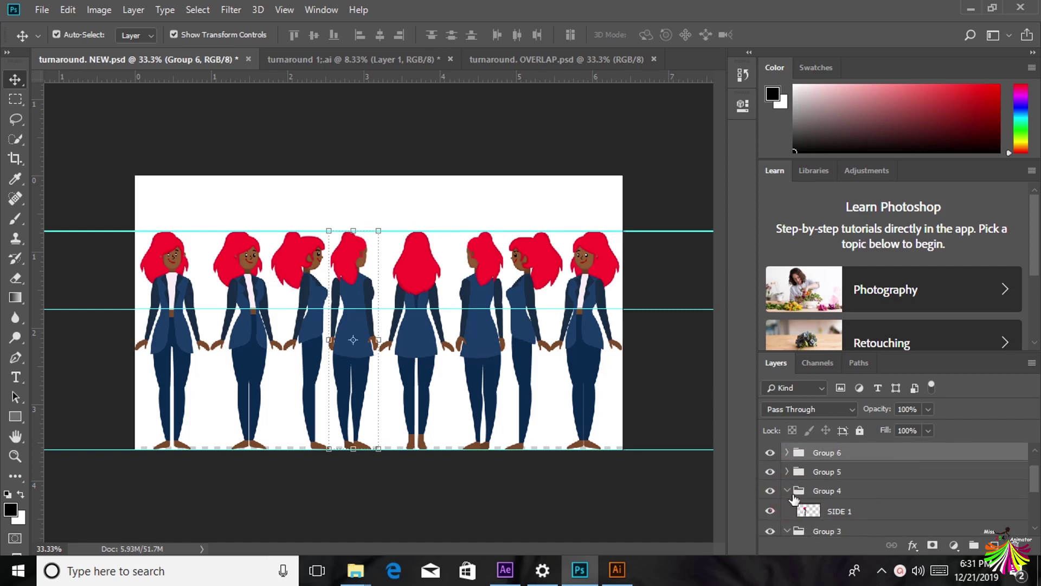
pyautogui.click(793, 493)
pyautogui.click(787, 491)
# - Collapse Groups 3 and 2, then toggle Groups 8 and 7 to identify their poses
pyautogui.click(787, 509)
pyautogui.scroll(-3, 800, 523)
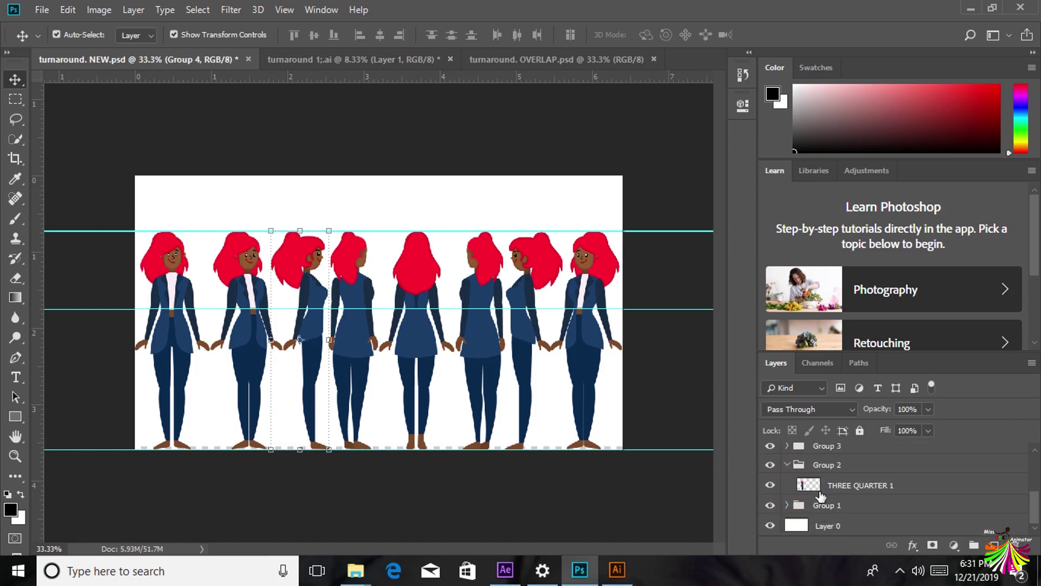
pyautogui.click(787, 465)
pyautogui.click(827, 504)
pyautogui.scroll(4, 830, 503)
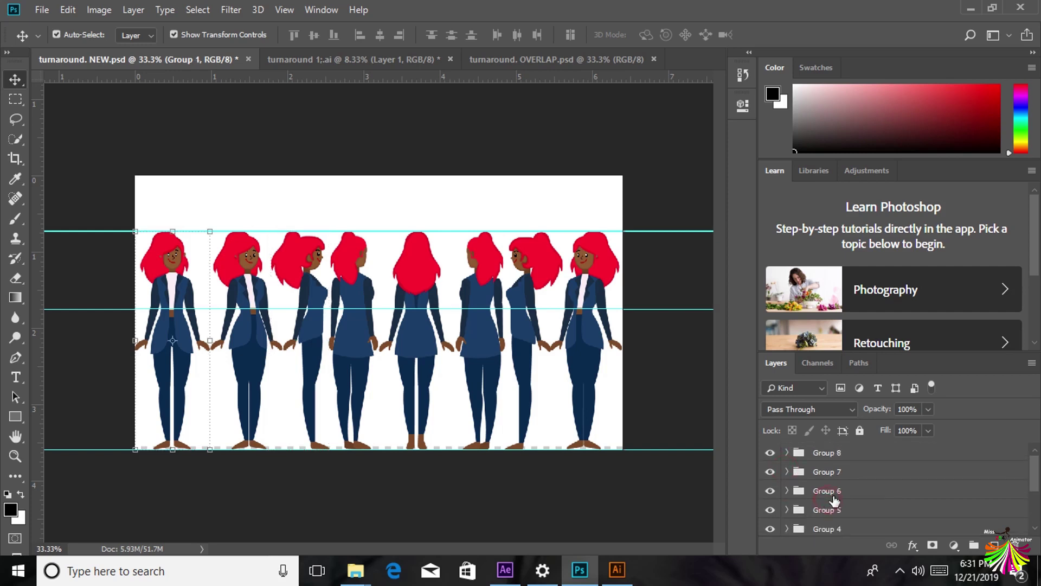
pyautogui.click(803, 455)
pyautogui.click(772, 453)
pyautogui.click(773, 453)
pyautogui.click(771, 454)
pyautogui.click(771, 453)
pyautogui.click(771, 472)
pyautogui.click(771, 472)
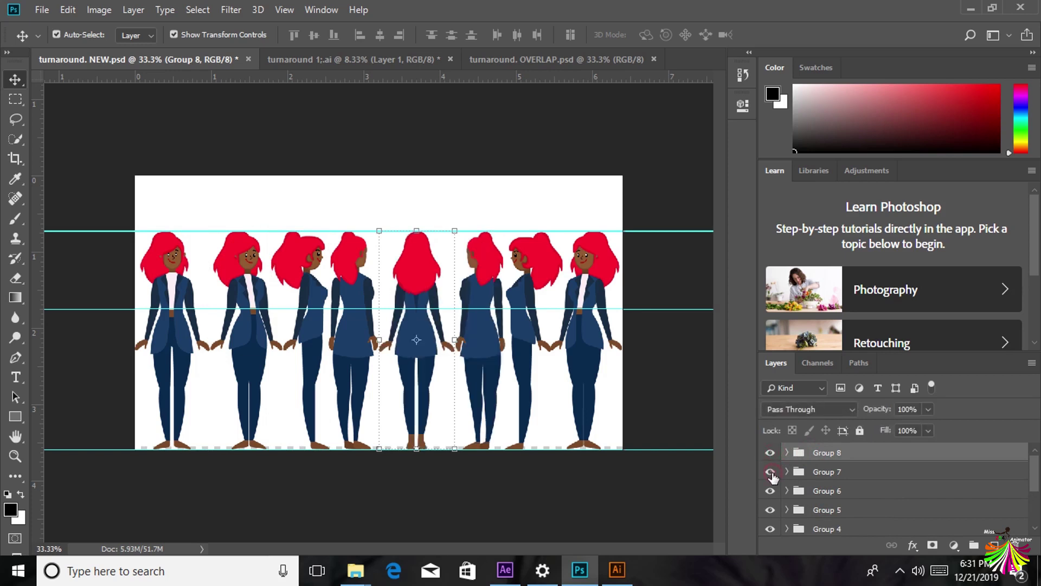
# - Collapse Group 4 and move it below Group 3 in the layer stack
pyautogui.scroll(-3, 829, 488)
pyautogui.click(837, 508)
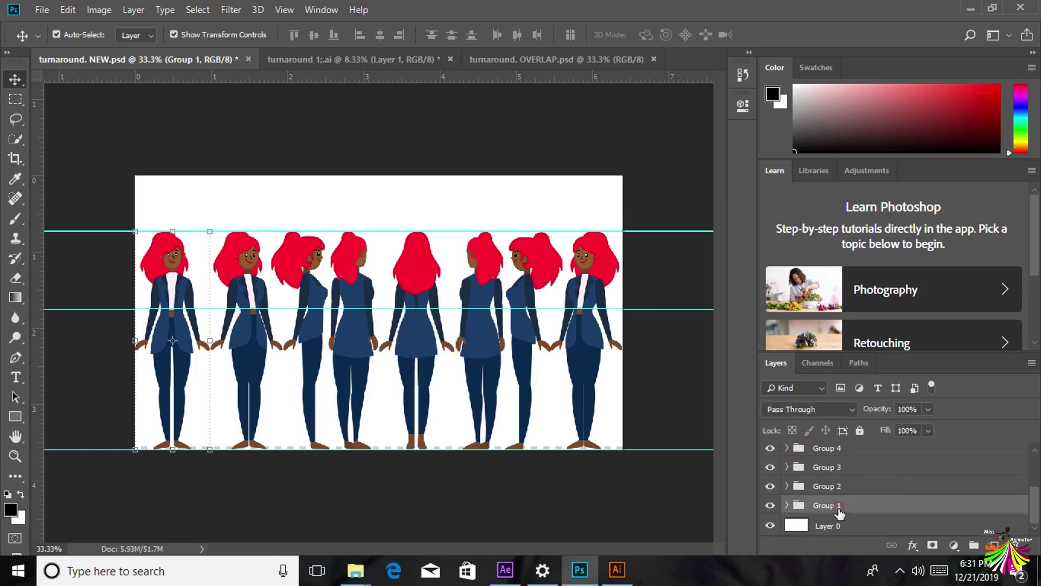
pyautogui.click(834, 488)
pyautogui.click(837, 470)
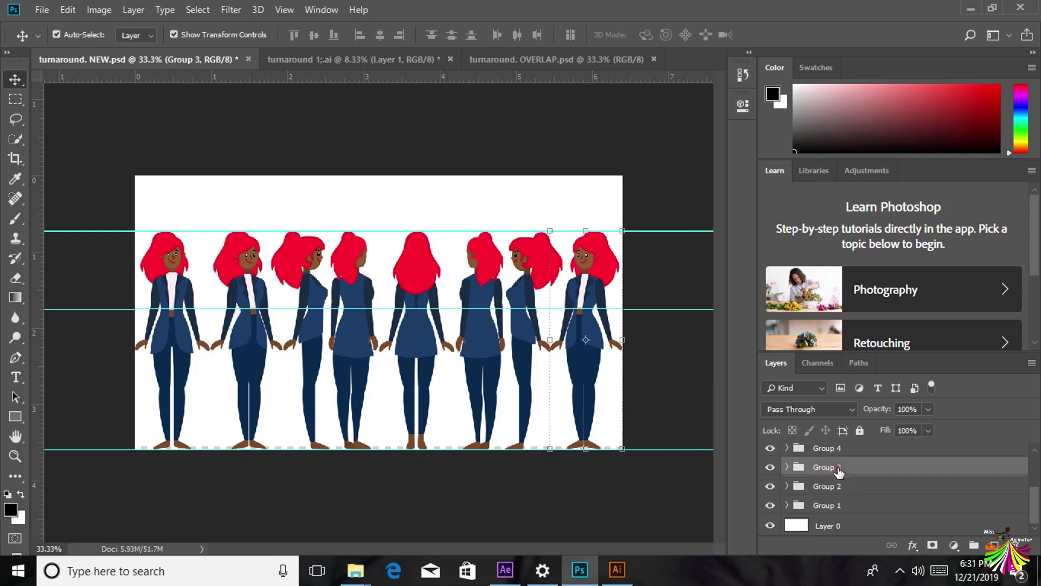
pyautogui.click(830, 486)
pyautogui.click(318, 279)
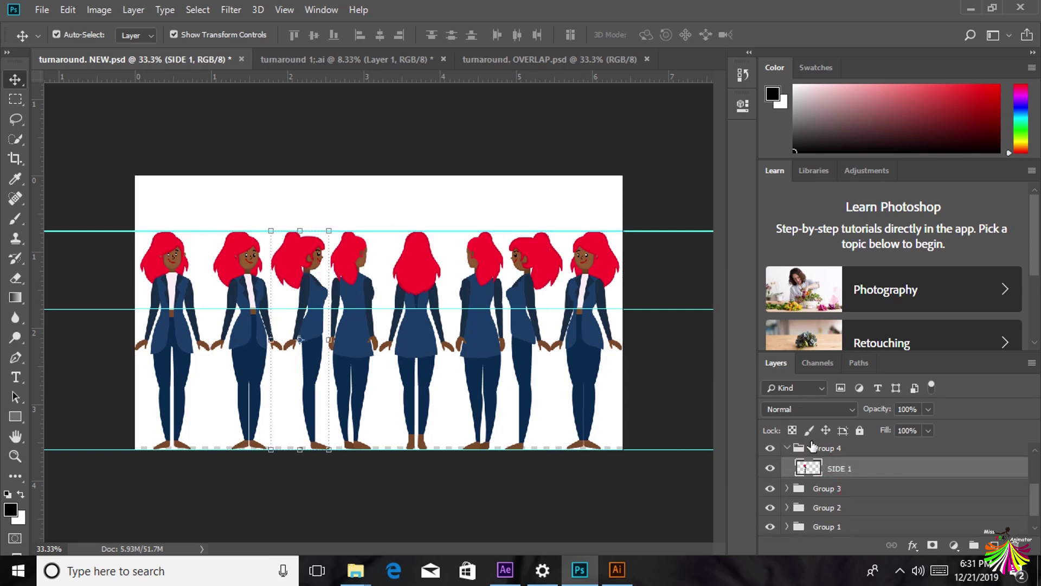
pyautogui.click(787, 448)
pyautogui.moveTo(837, 458); pyautogui.dragTo(842, 480)
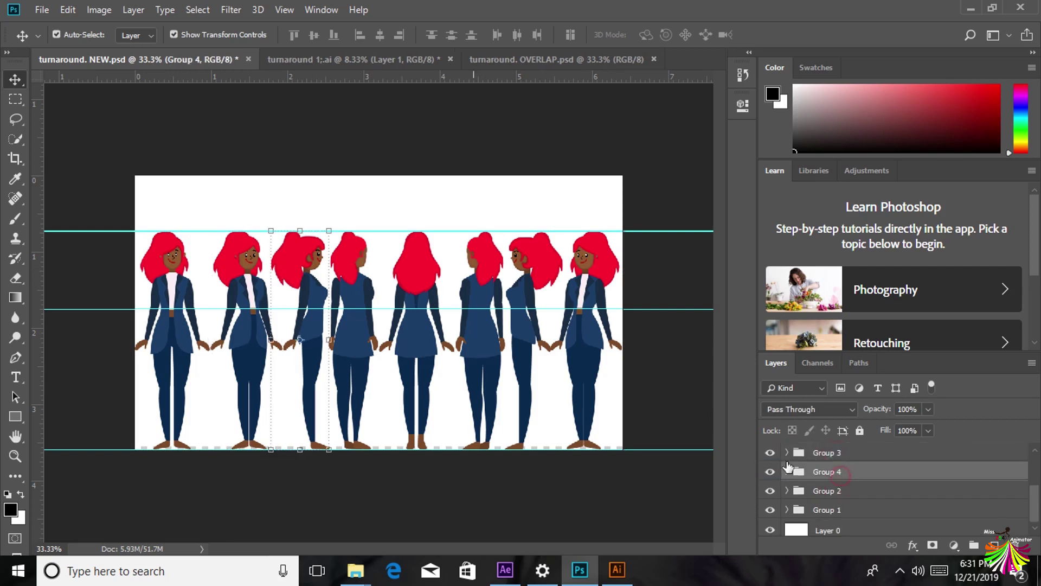
# - Wrap the ALMOSTTURN 1 layer in a new Group 6 and move it down the stack
pyautogui.scroll(1, 813, 477)
pyautogui.click(850, 454)
pyautogui.hotkey('ctrl', 'g')
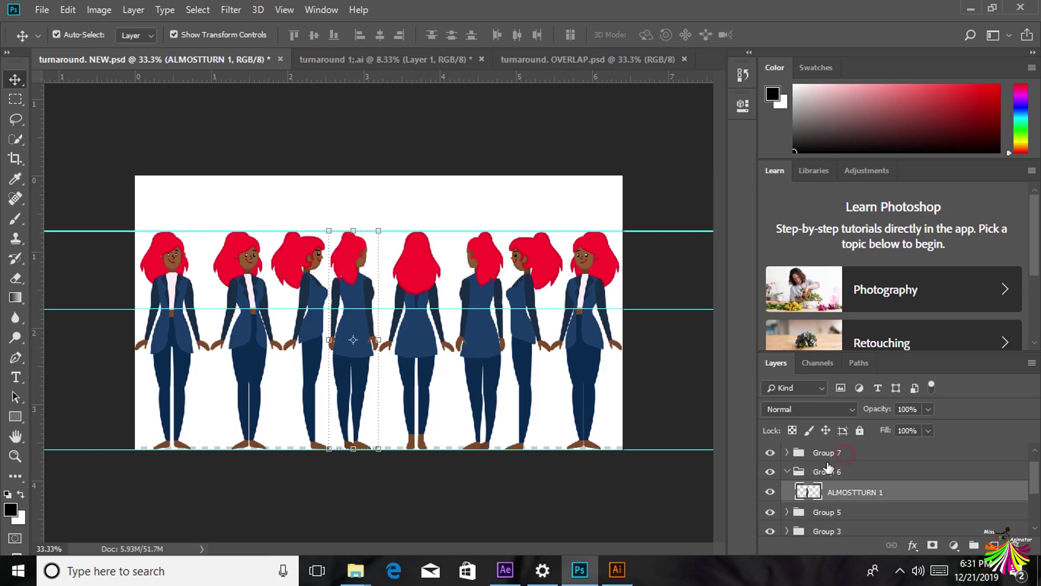
pyautogui.moveTo(857, 471)
pyautogui.mouseDown()
pyautogui.moveTo(856, 537)
pyautogui.moveTo(859, 457)
pyautogui.mouseUp()
pyautogui.click(845, 479)
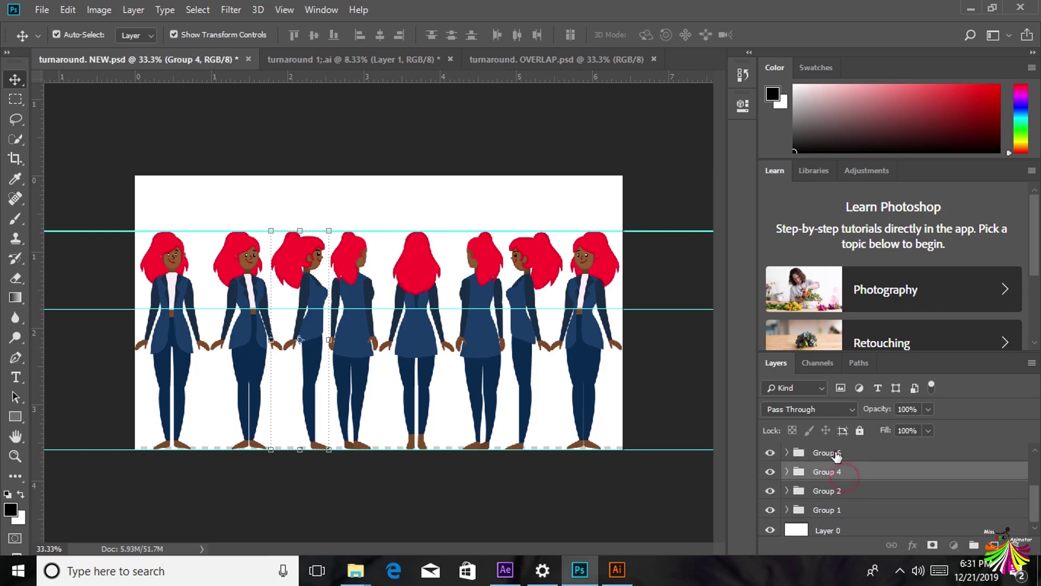
# - Locate the back-view pose on the canvas and collapse Group 8
pyautogui.click(413, 249)
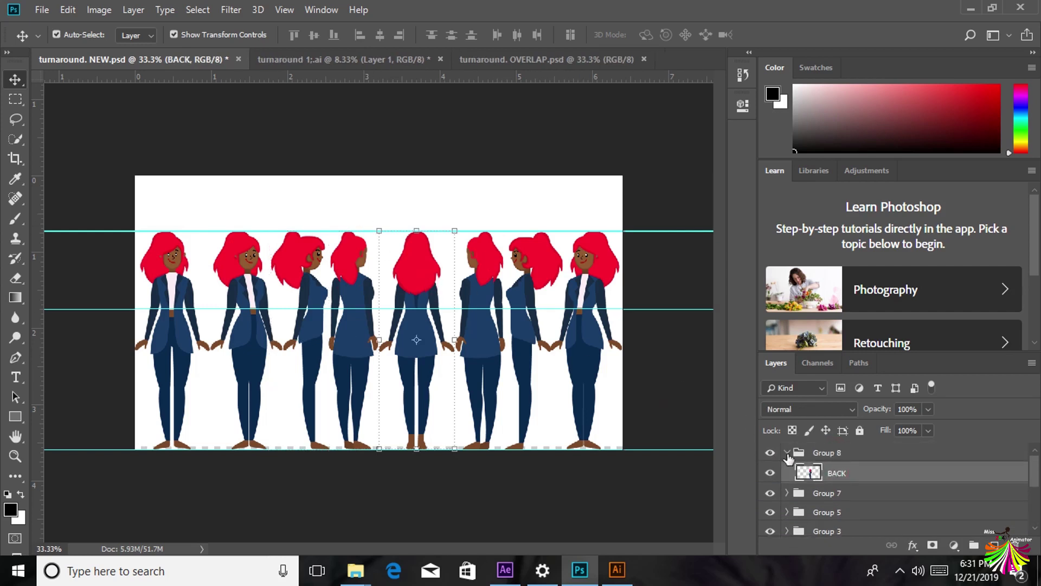
pyautogui.click(787, 454)
pyautogui.scroll(-3, 862, 505)
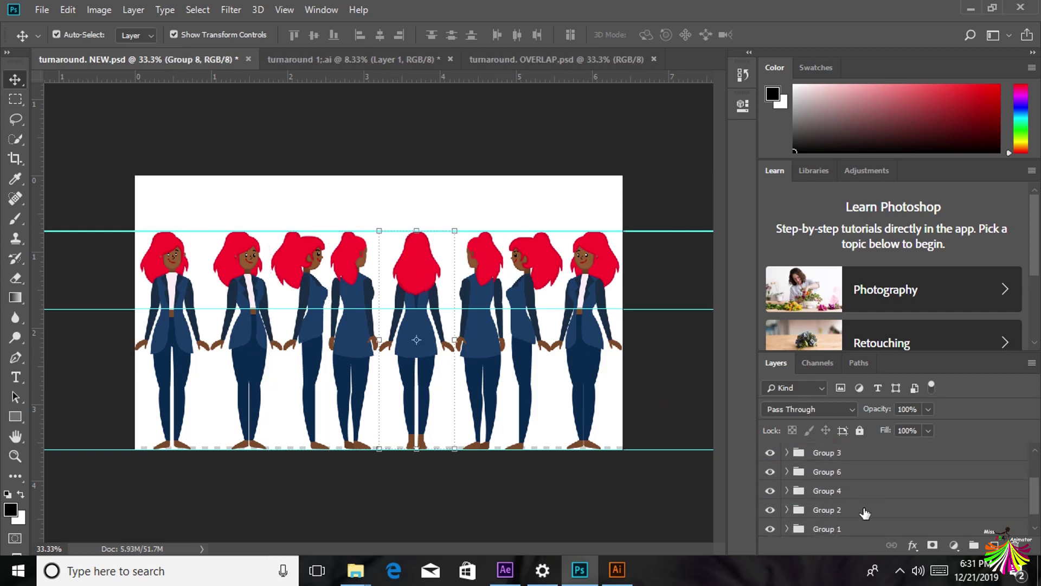
pyautogui.click(835, 494)
pyautogui.click(840, 478)
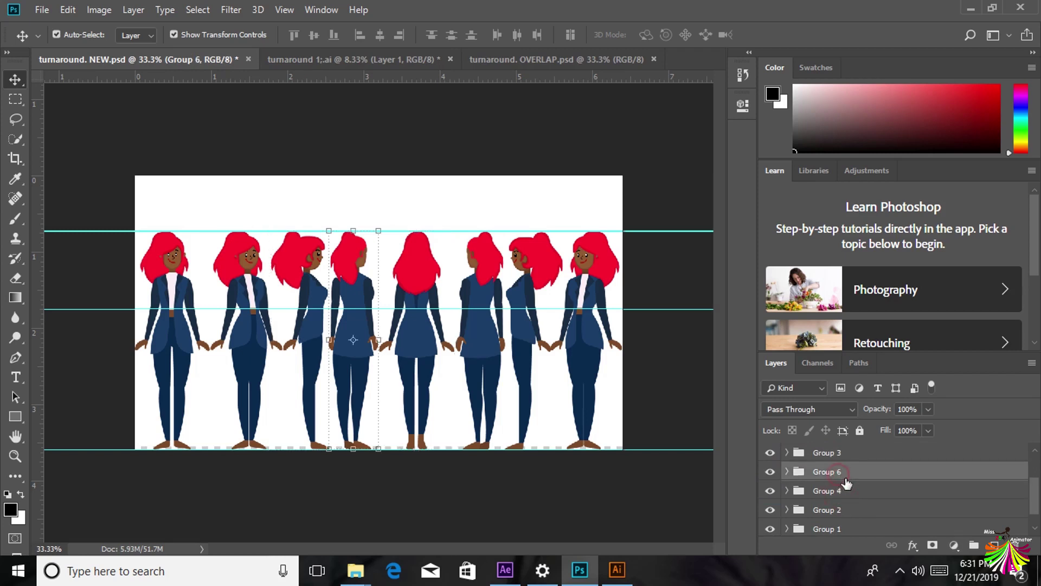
pyautogui.scroll(1, 847, 482)
pyautogui.scroll(-1, 837, 467)
# - Step through Groups 3, 1, 2, 4 and 6 to match each to its figure
pyautogui.click(835, 452)
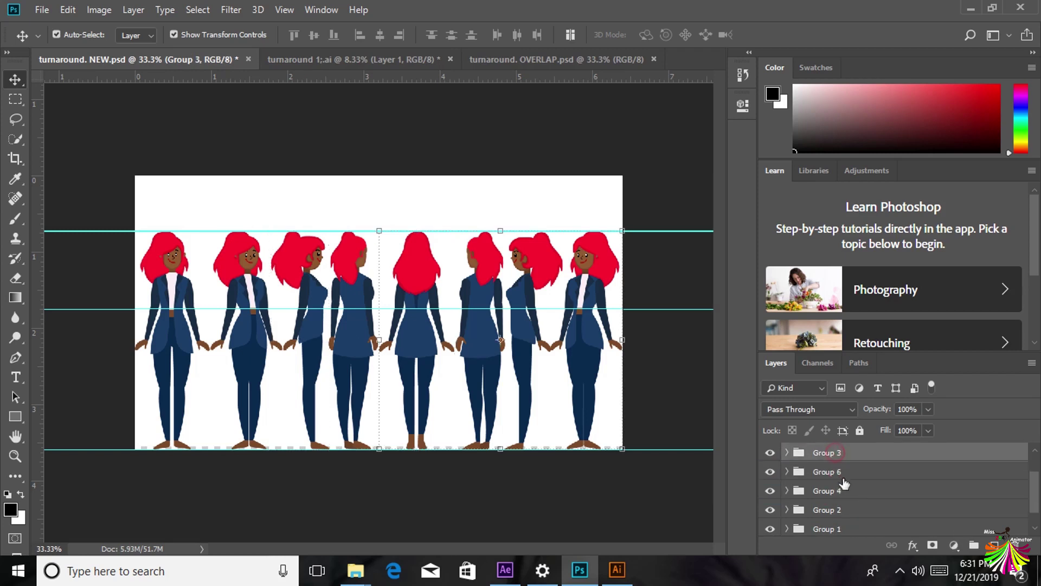
pyautogui.click(836, 477)
pyautogui.click(836, 528)
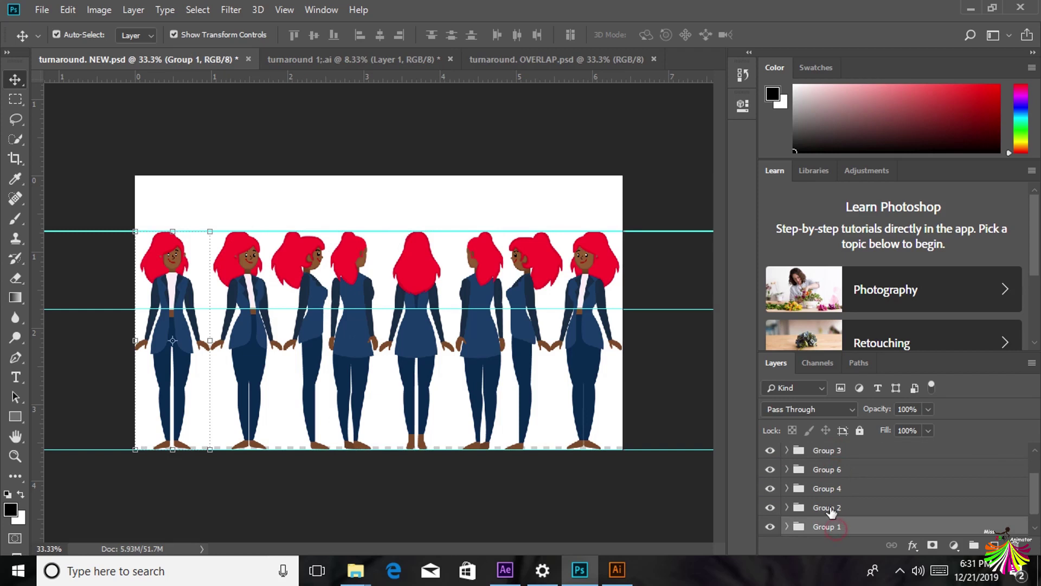
pyautogui.click(831, 508)
pyautogui.click(828, 489)
pyautogui.click(825, 471)
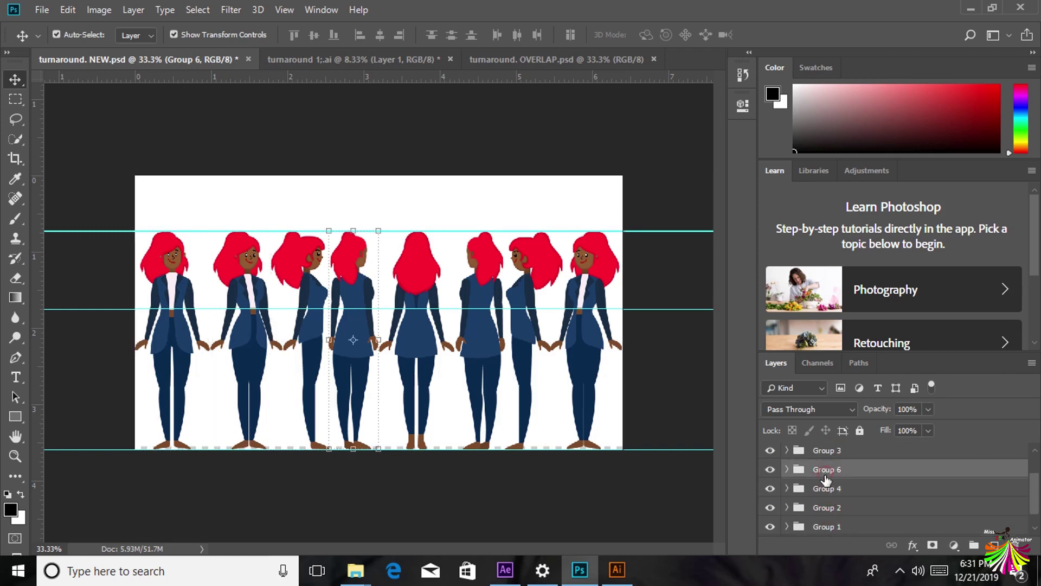
pyautogui.click(822, 453)
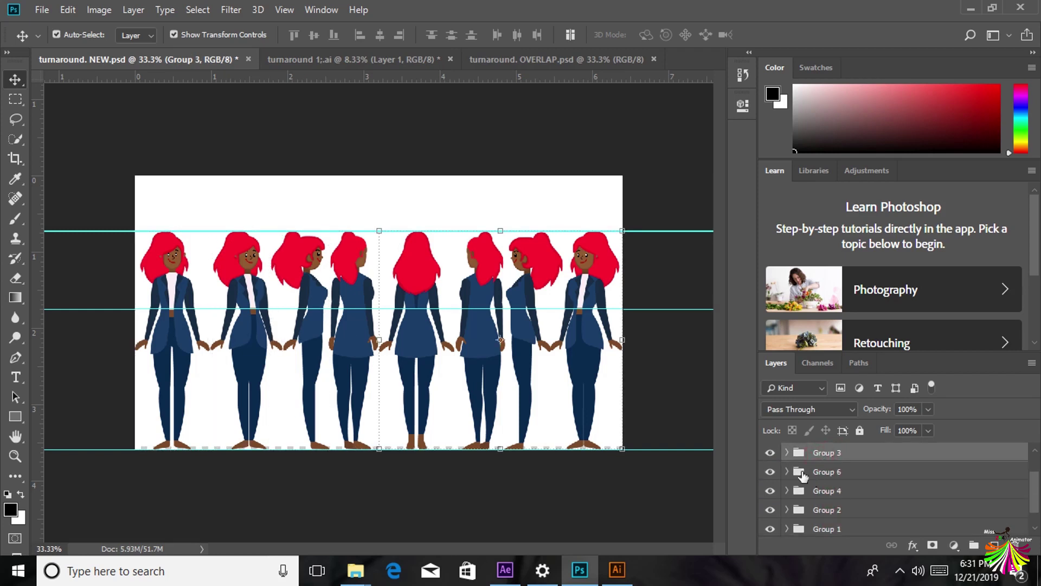
pyautogui.click(770, 453)
# - Drag Group 8 out of Group 3 to sit above it, then collapse both groups
pyautogui.click(787, 452)
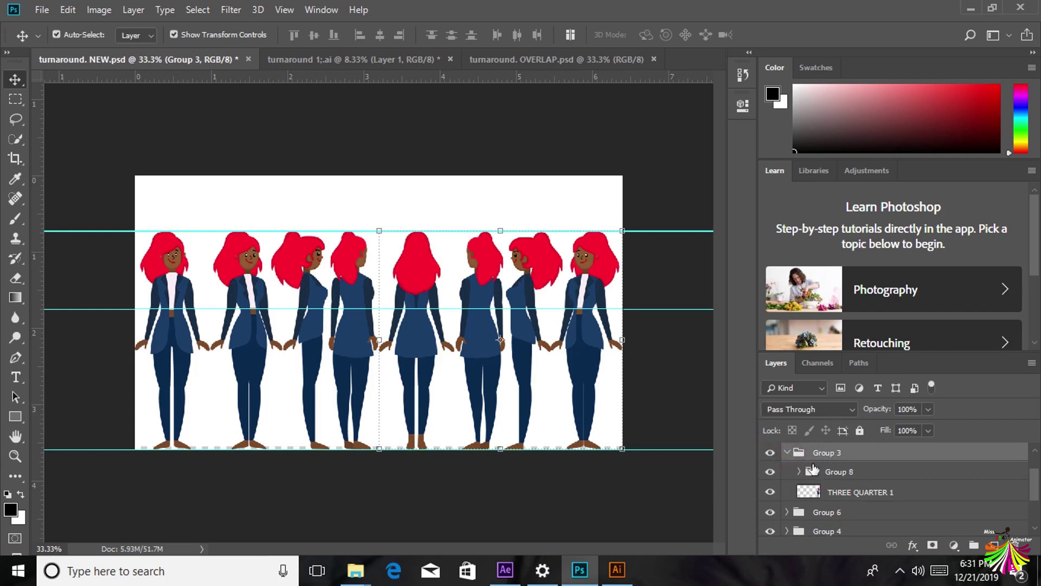
pyautogui.moveTo(839, 472); pyautogui.dragTo(838, 444)
pyautogui.click(787, 471)
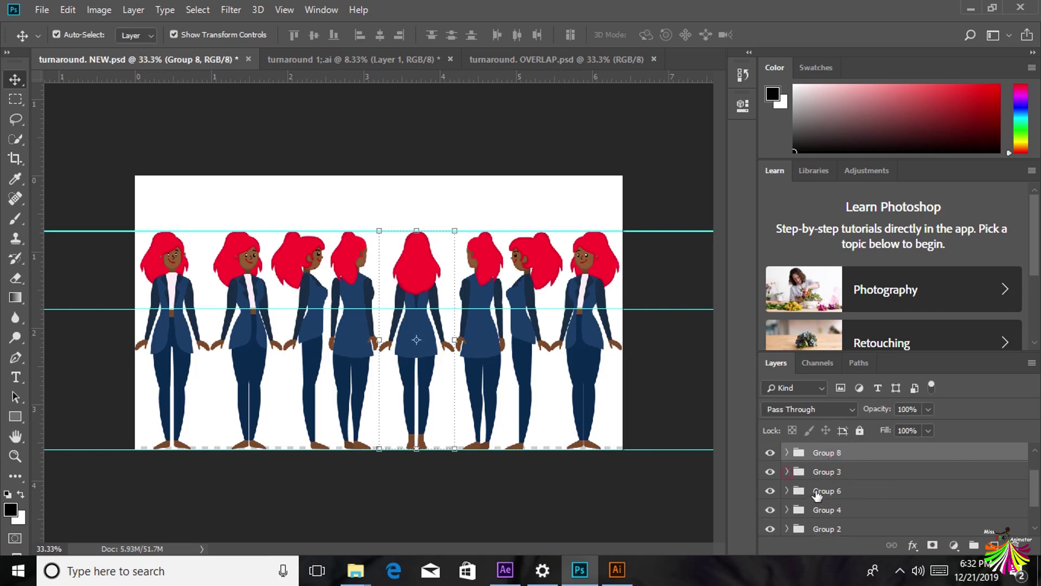
pyautogui.click(822, 490)
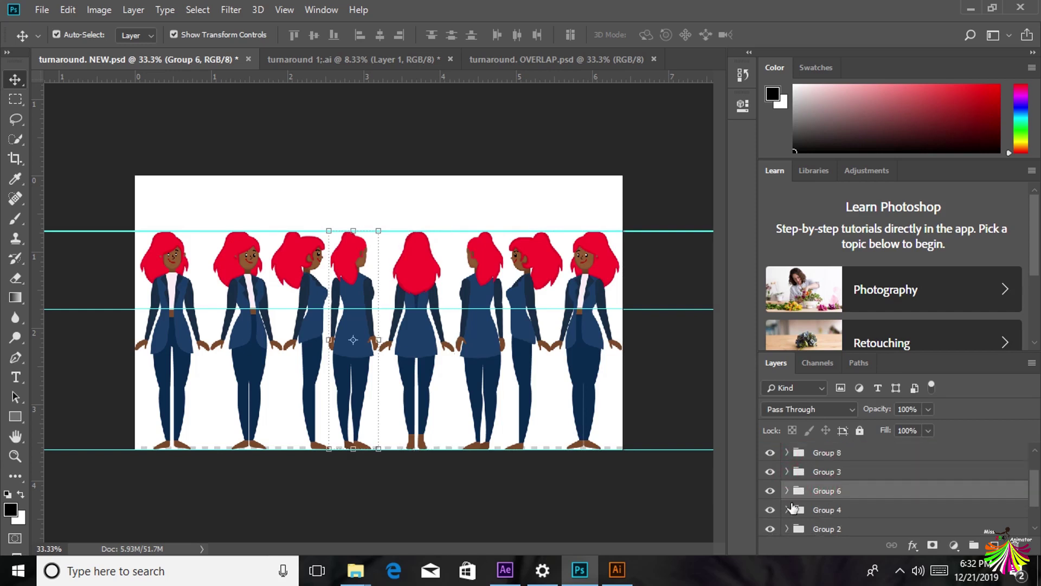
pyautogui.click(841, 510)
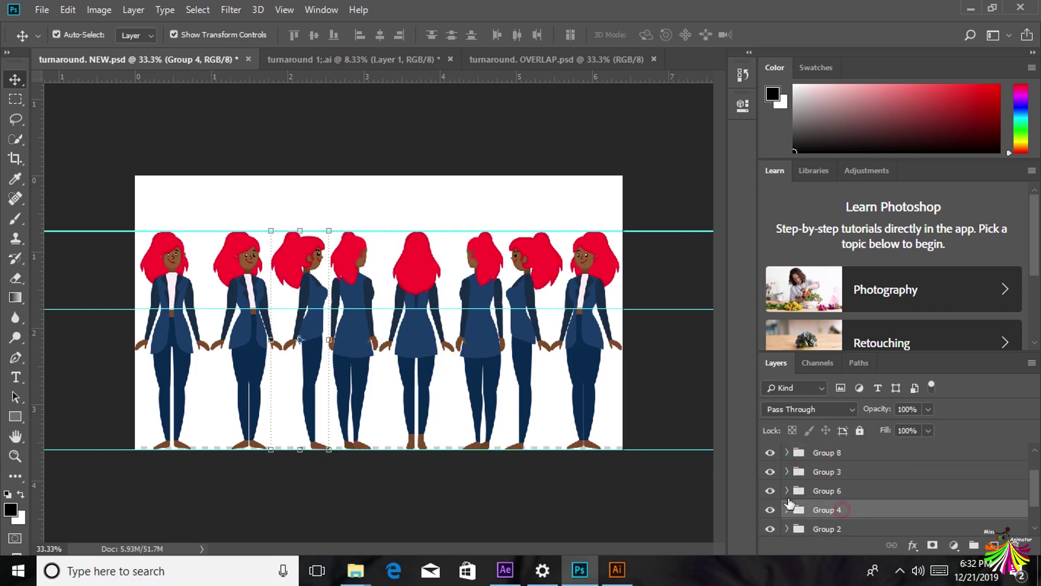
pyautogui.click(843, 489)
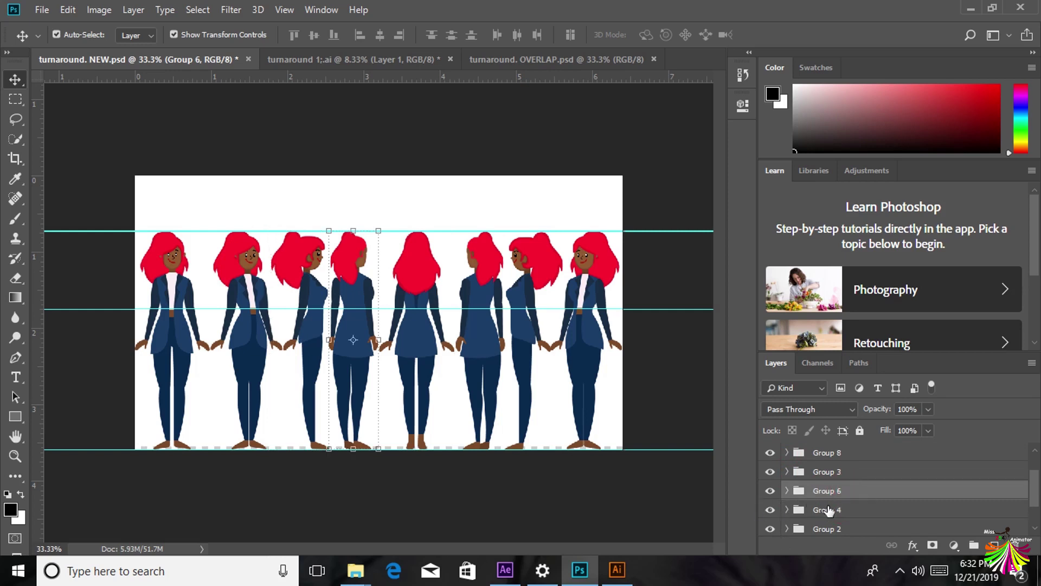
pyautogui.scroll(-1, 841, 519)
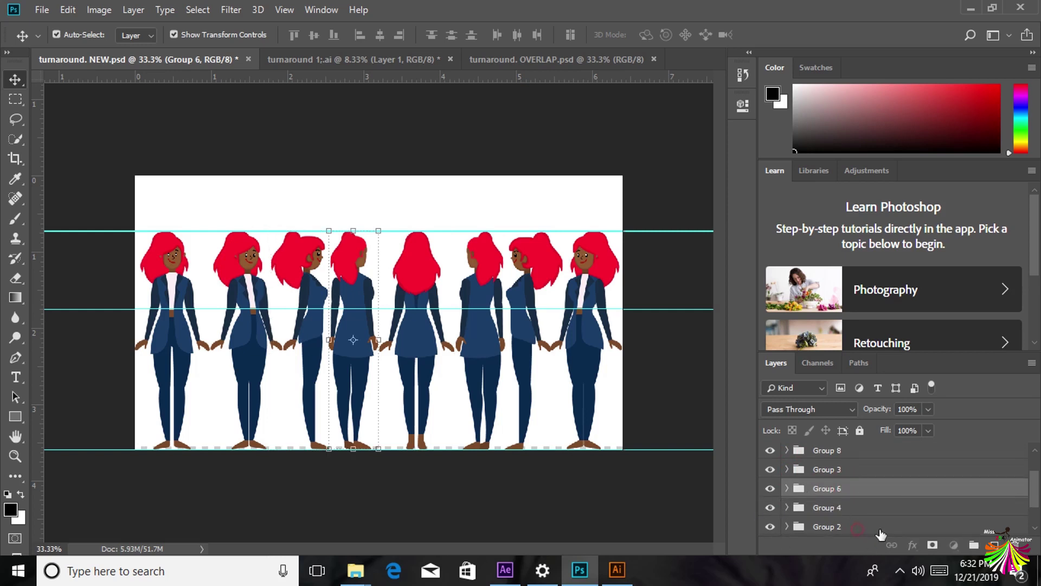
pyautogui.click(424, 285)
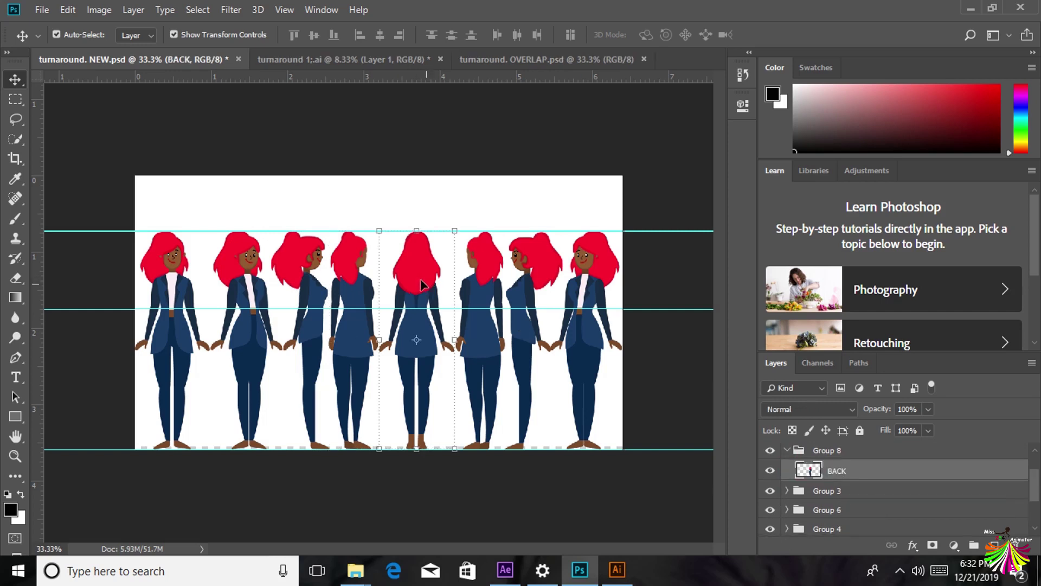
pyautogui.click(787, 491)
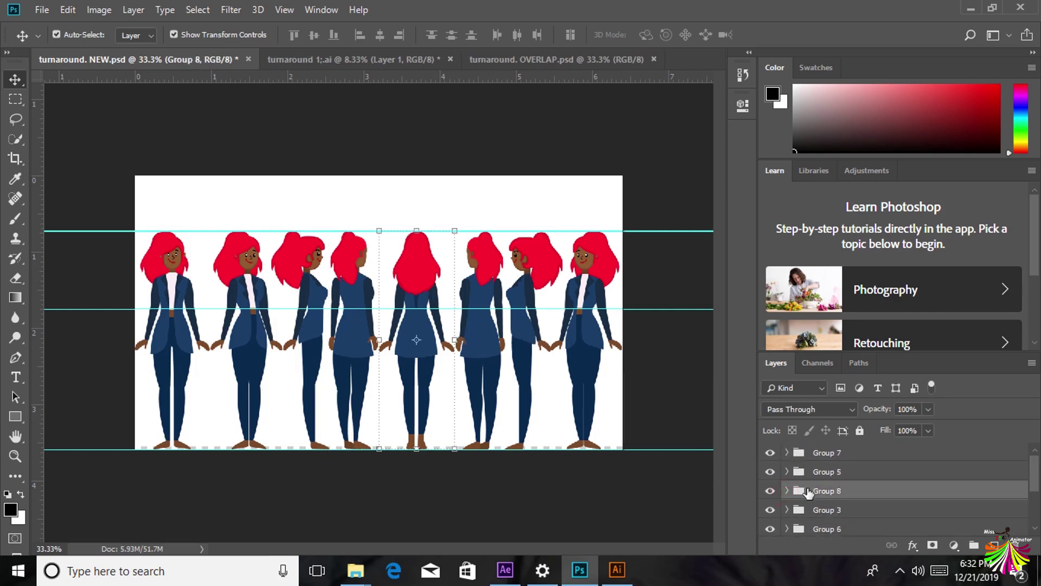
# - Move Group 3 to the top of the stack and reposition Group 7 beside Group 5
pyautogui.click(770, 509)
pyautogui.click(770, 509)
pyautogui.moveTo(832, 514); pyautogui.dragTo(841, 452)
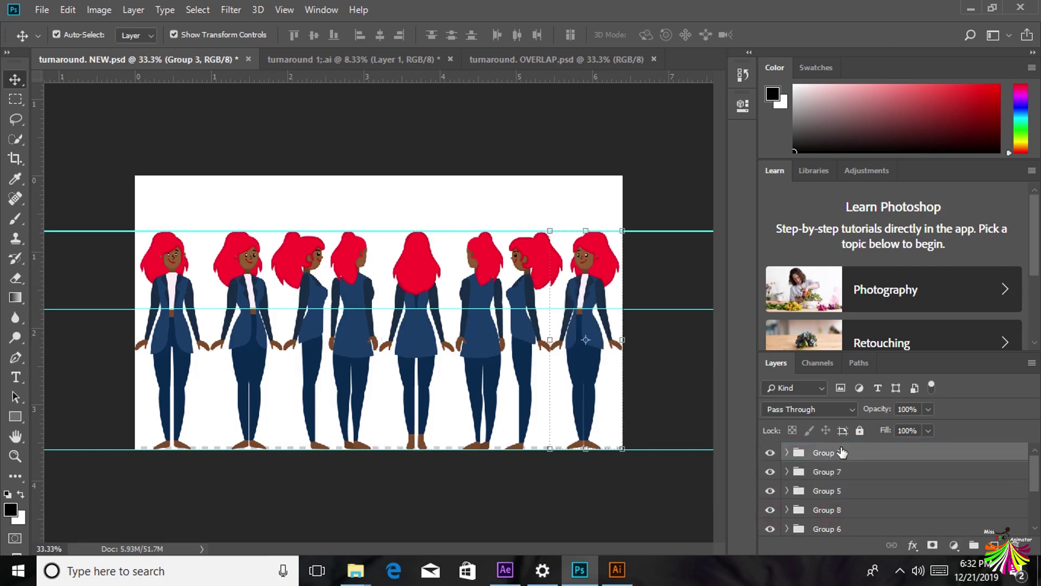
pyautogui.click(847, 472)
pyautogui.moveTo(846, 481); pyautogui.dragTo(837, 488)
# - Pull Group 7 back out of Group 5, make both visible, and collapse Group 5
pyautogui.click(770, 472)
pyautogui.click(770, 471)
pyautogui.click(786, 471)
pyautogui.moveTo(835, 491); pyautogui.dragTo(803, 464)
pyautogui.click(771, 471)
pyautogui.click(775, 491)
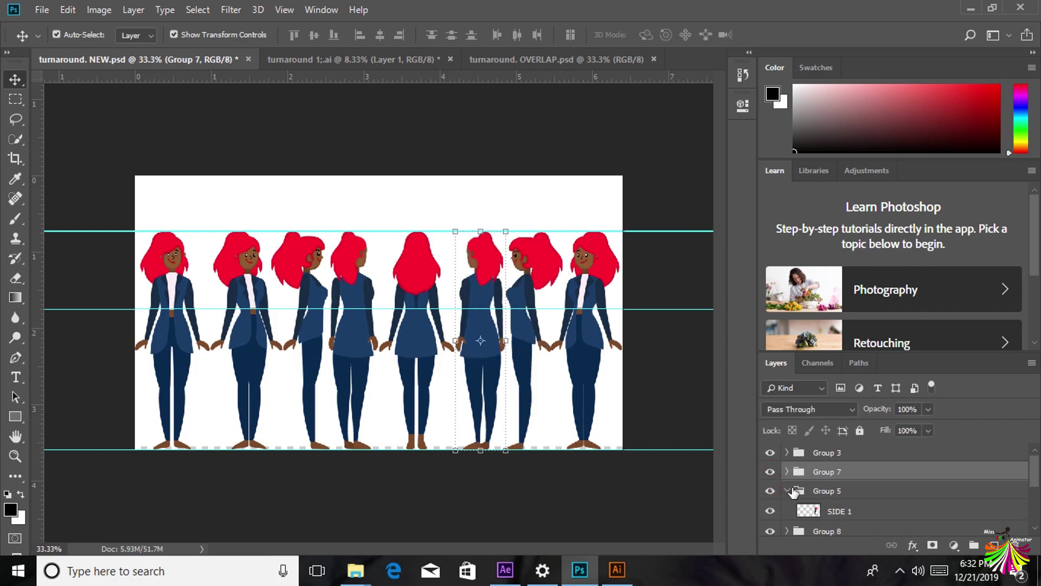
pyautogui.click(805, 493)
pyautogui.click(787, 490)
# - Move Group 5 between Group 3 and Group 7, checking Groups 5, 7 and 8
pyautogui.moveTo(816, 491); pyautogui.dragTo(823, 464)
pyautogui.click(797, 493)
pyautogui.click(770, 472)
pyautogui.click(770, 471)
pyautogui.click(777, 489)
pyautogui.click(776, 490)
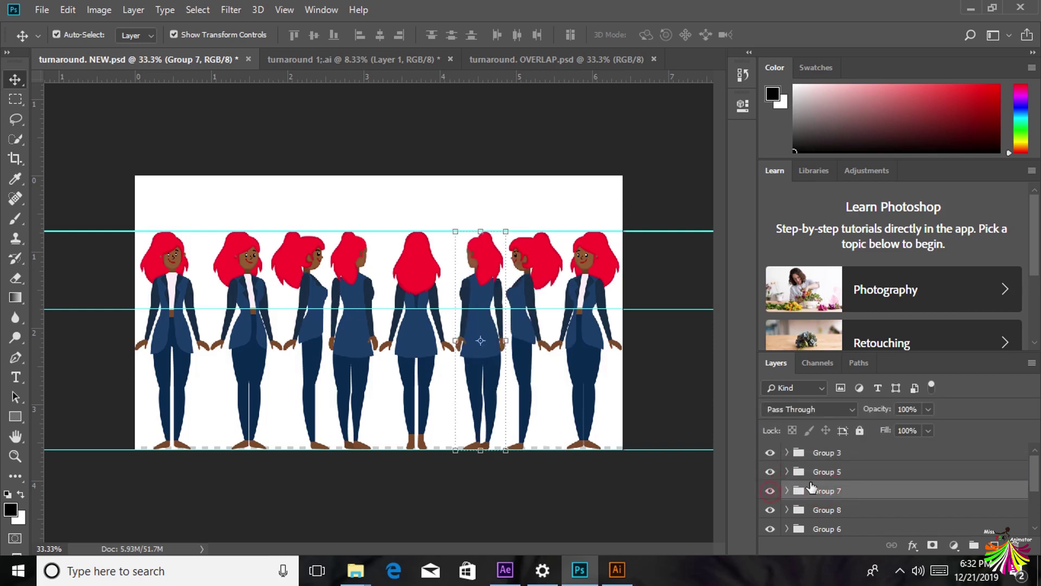
pyautogui.click(770, 510)
pyautogui.click(770, 510)
# - Verify the figures held by Groups 1, 2 and 4
pyautogui.scroll(-3, 813, 513)
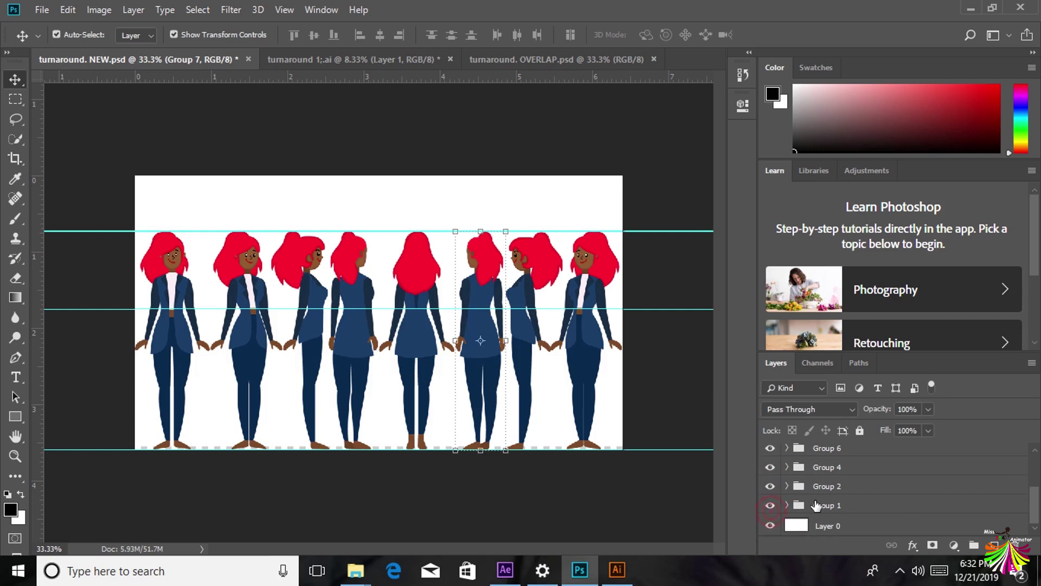
pyautogui.click(826, 507)
pyautogui.click(770, 505)
pyautogui.click(770, 505)
pyautogui.click(819, 488)
pyautogui.click(822, 469)
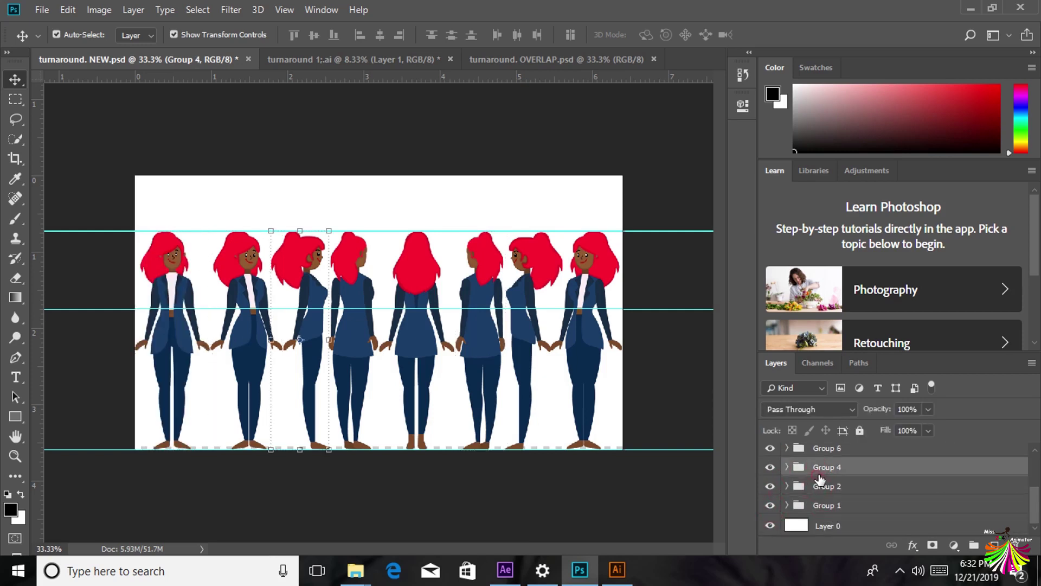
pyautogui.scroll(1, 821, 477)
# - Verify the figures held by Groups 6, 8, 7, 3 and 5
pyautogui.click(825, 472)
pyautogui.scroll(2, 827, 479)
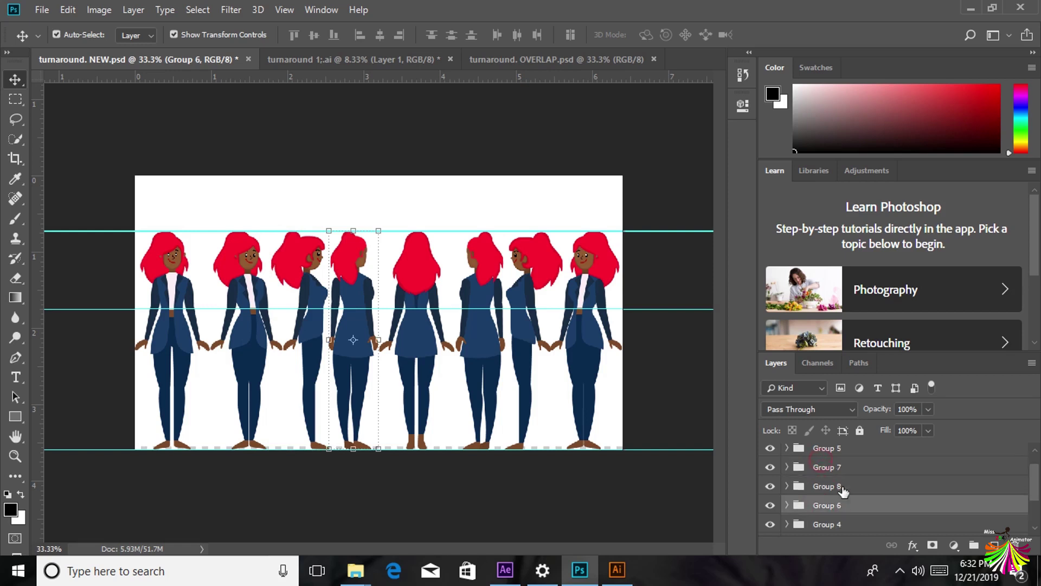
pyautogui.click(839, 485)
pyautogui.click(838, 467)
pyautogui.scroll(1, 840, 471)
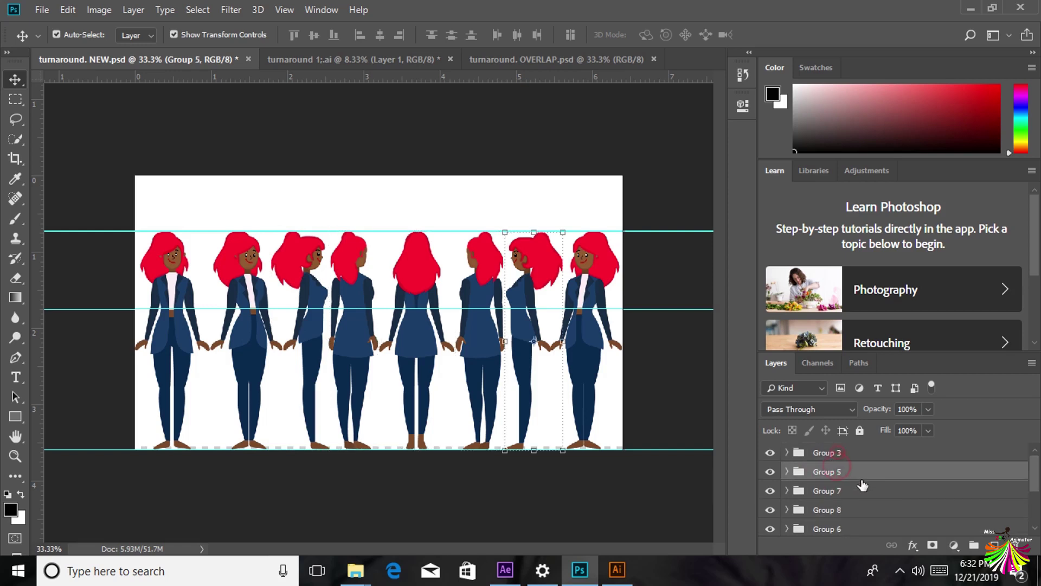
pyautogui.click(828, 455)
pyautogui.click(824, 472)
pyautogui.scroll(-4, 860, 515)
pyautogui.scroll(4, 857, 508)
# - Open the Window > Timeline panel and pick the first figure's FRONT layer
pyautogui.click(320, 10)
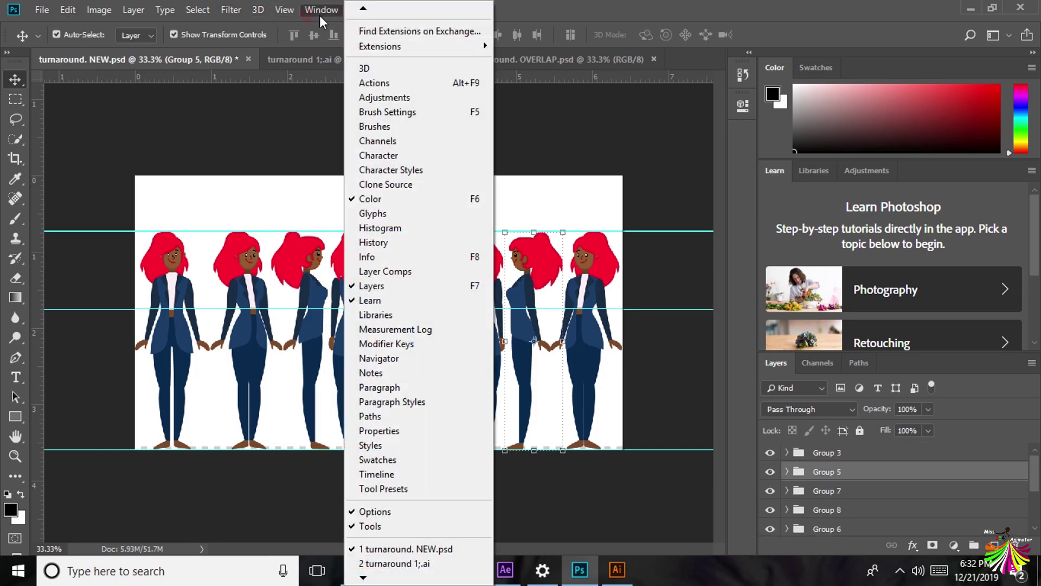
pyautogui.click(358, 475)
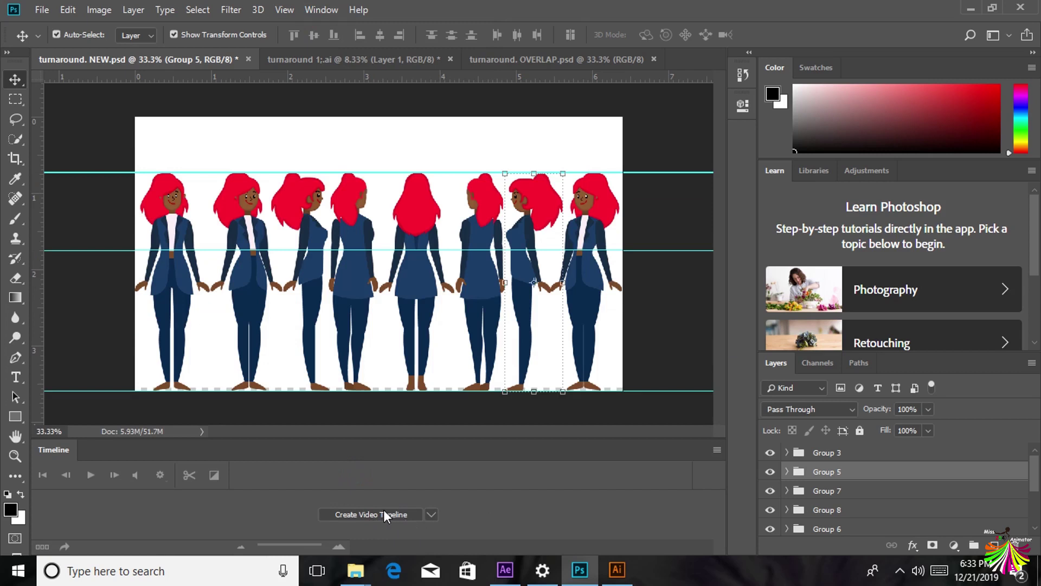
pyautogui.click(192, 237)
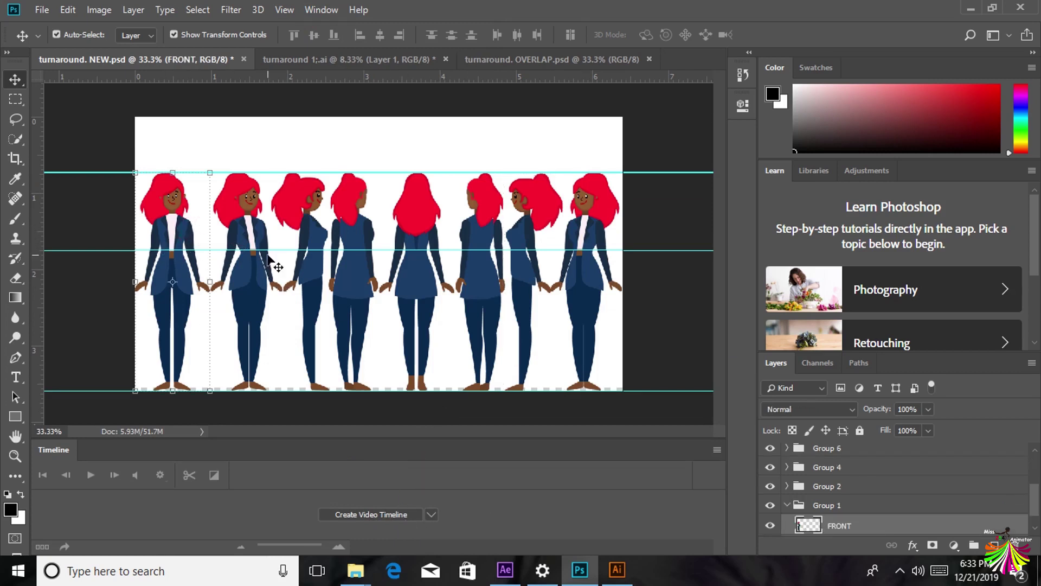
# - Drag the seven other figures onto the first, front-view figure with Auto-Select
pyautogui.click(260, 228)
pyautogui.moveTo(264, 226); pyautogui.dragTo(191, 229)
pyautogui.moveTo(311, 220); pyautogui.dragTo(176, 227)
pyautogui.moveTo(347, 220); pyautogui.dragTo(155, 221)
pyautogui.moveTo(383, 214); pyautogui.dragTo(174, 214)
pyautogui.moveTo(491, 222); pyautogui.dragTo(171, 223)
pyautogui.moveTo(537, 216); pyautogui.dragTo(165, 223)
pyautogui.moveTo(591, 216); pyautogui.dragTo(167, 230)
# - Restore and lock the white Layer 0 background, then move the stacked character to the canvas centre
pyautogui.moveTo(264, 147); pyautogui.dragTo(97, 349)
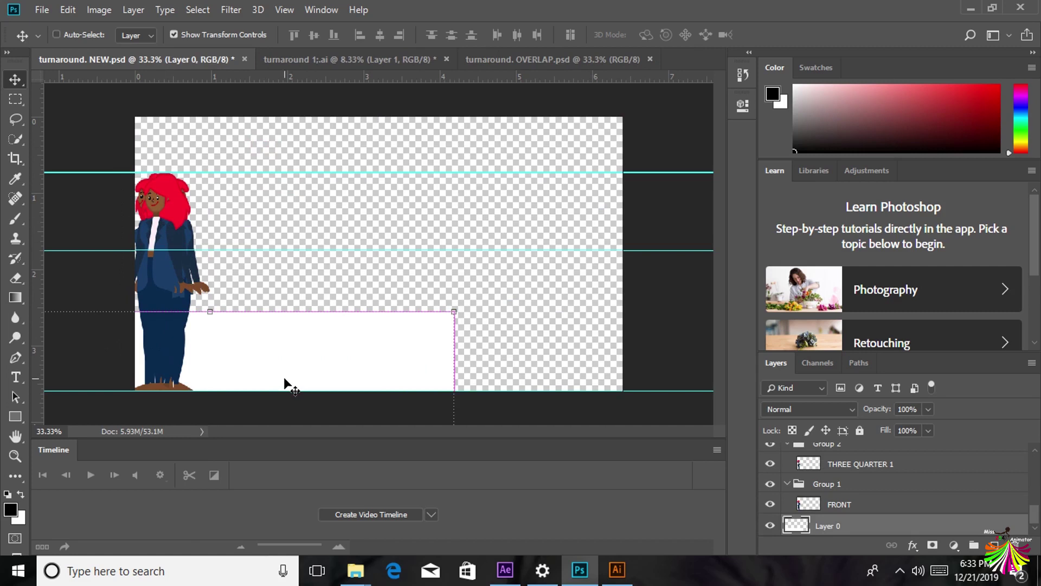
pyautogui.hotkey('ctrl', 'BackSpace')
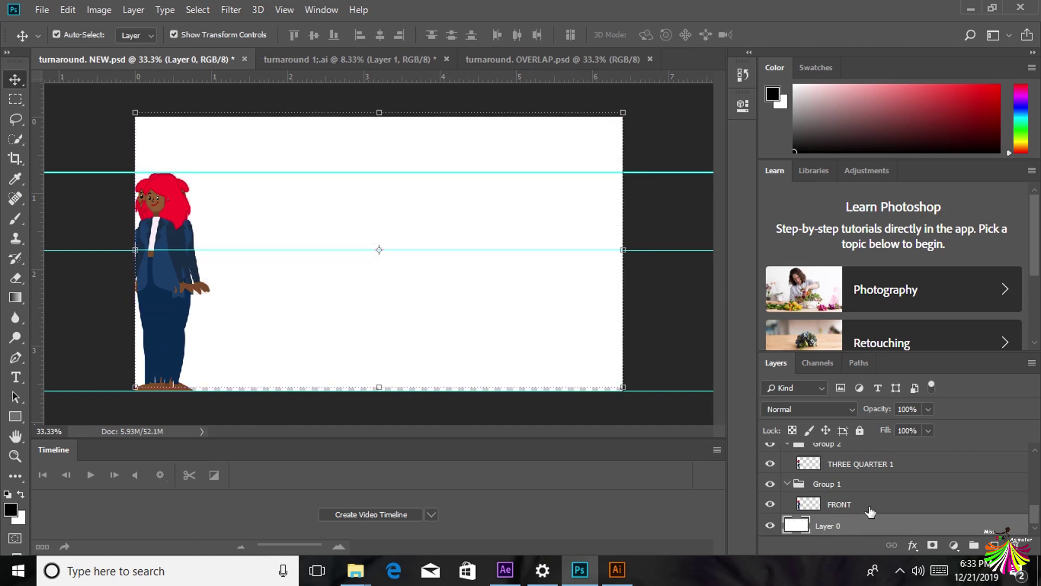
pyautogui.click(861, 431)
pyautogui.moveTo(121, 190); pyautogui.dragTo(268, 143)
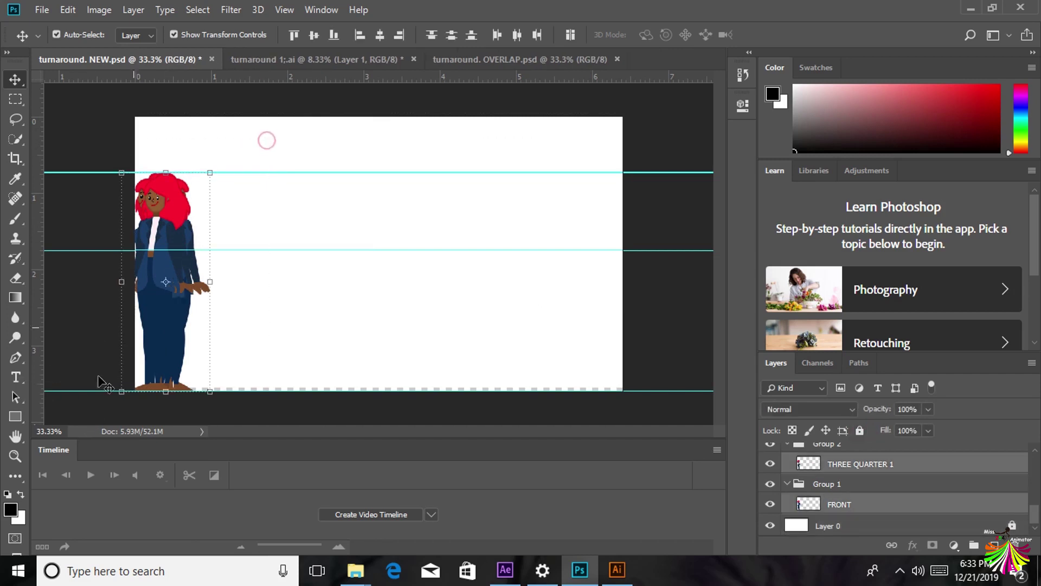
pyautogui.moveTo(173, 199); pyautogui.dragTo(372, 209)
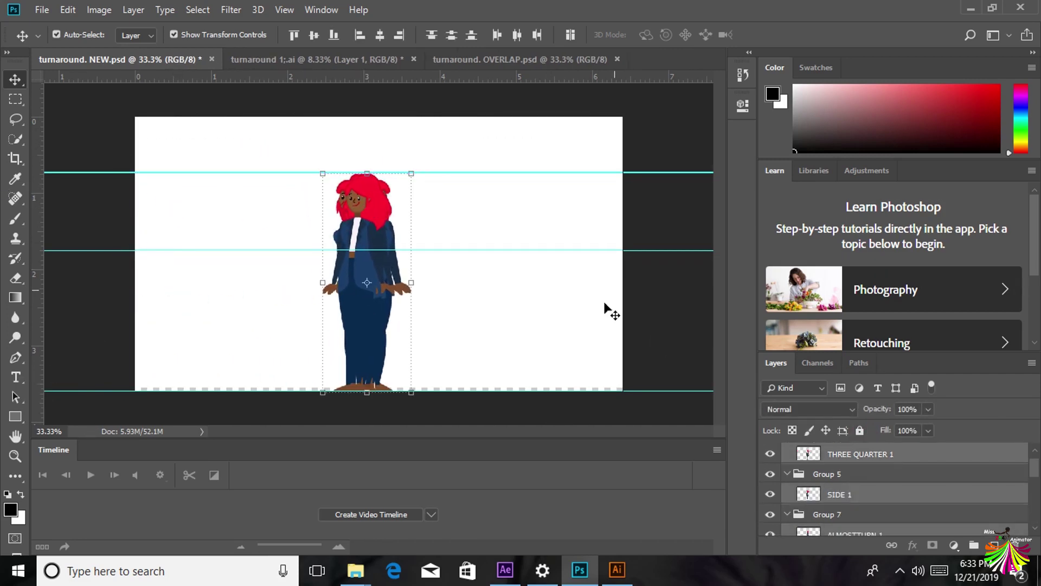
pyautogui.click(645, 148)
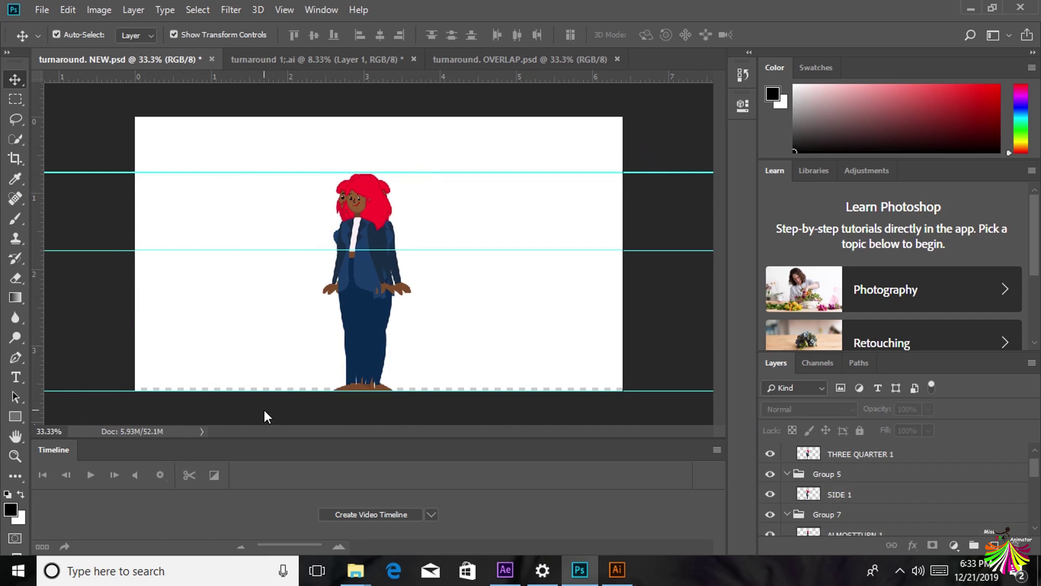
# - Create a video timeline and convert it to a frame animation
pyautogui.click(359, 514)
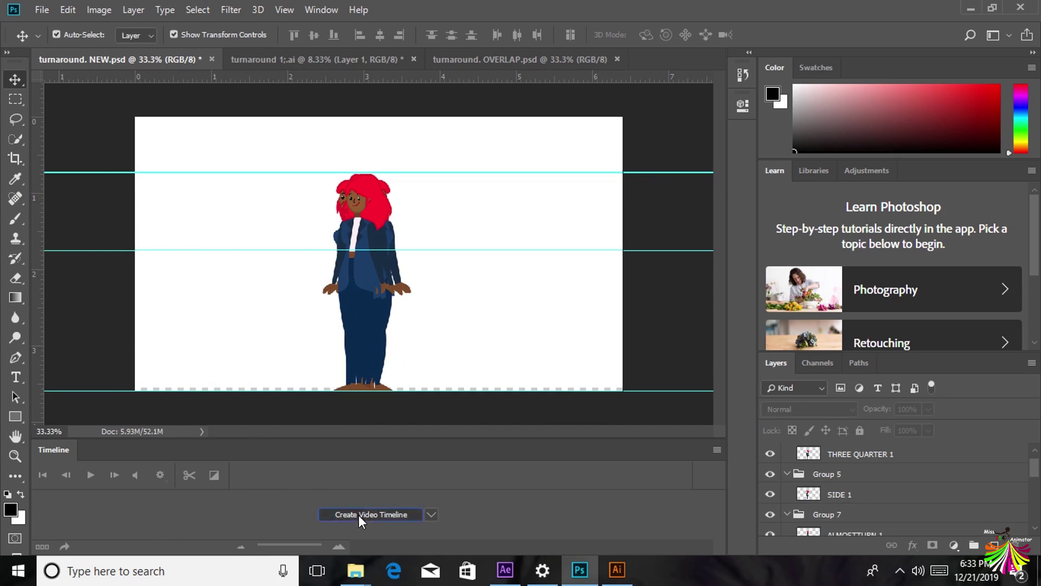
pyautogui.click(41, 548)
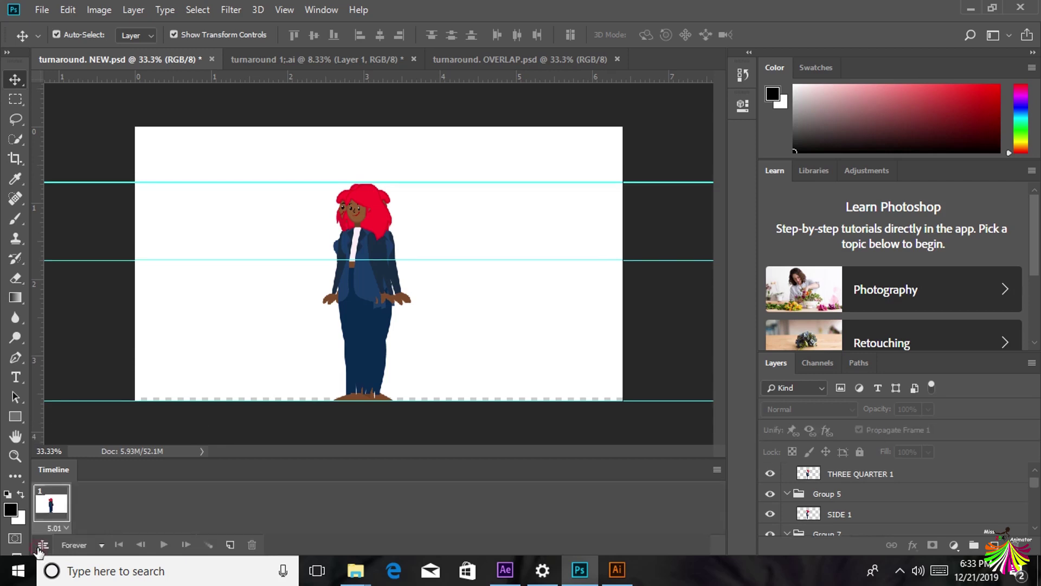
# - Set frame 1's delay to 0.1 seconds
pyautogui.click(65, 528)
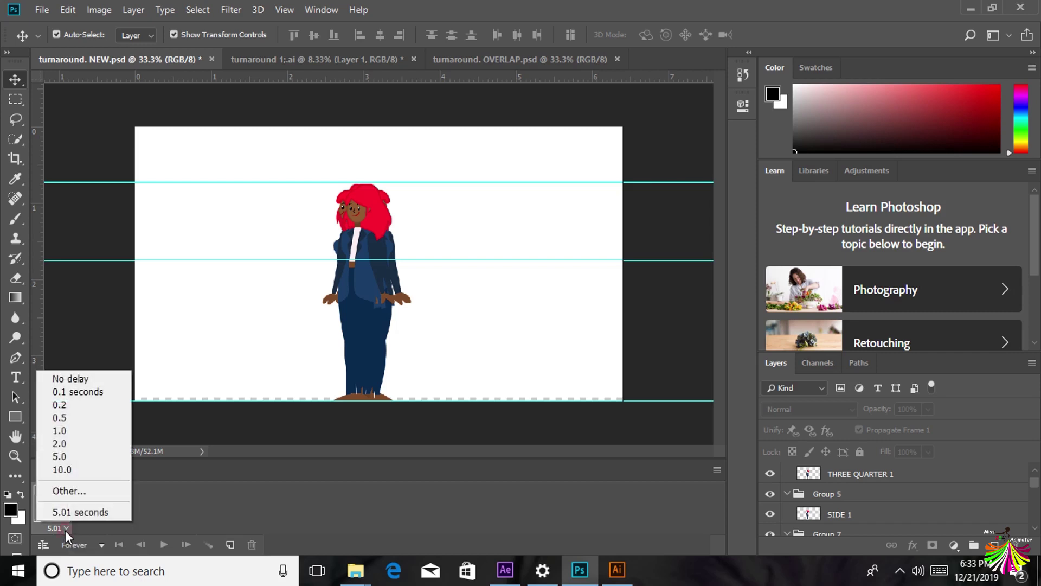
pyautogui.click(105, 388)
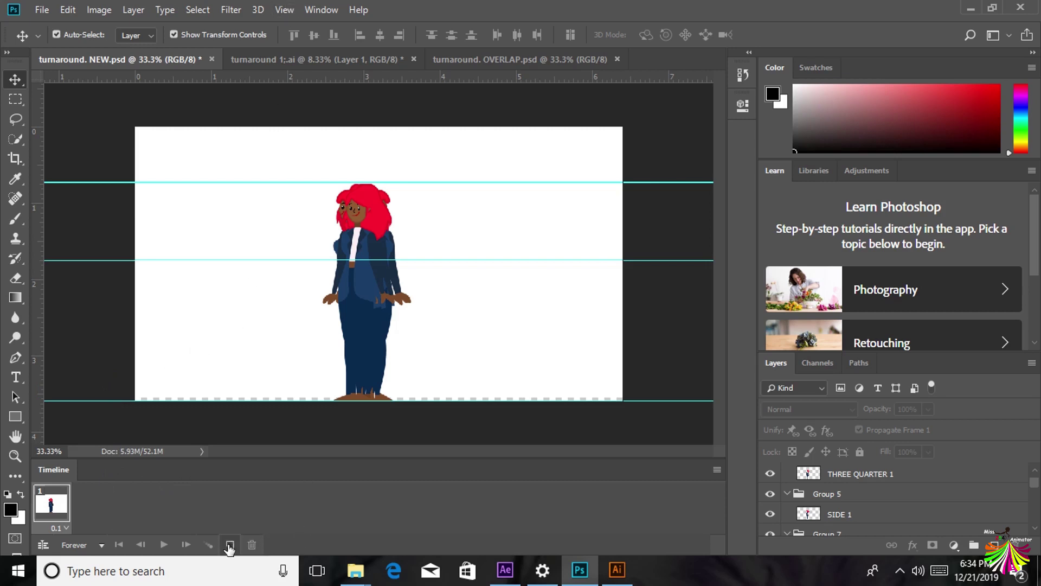
# - Collapse all the pose groups in the Layers panel
pyautogui.click(787, 493)
pyautogui.click(789, 475)
pyautogui.click(787, 472)
pyautogui.click(787, 511)
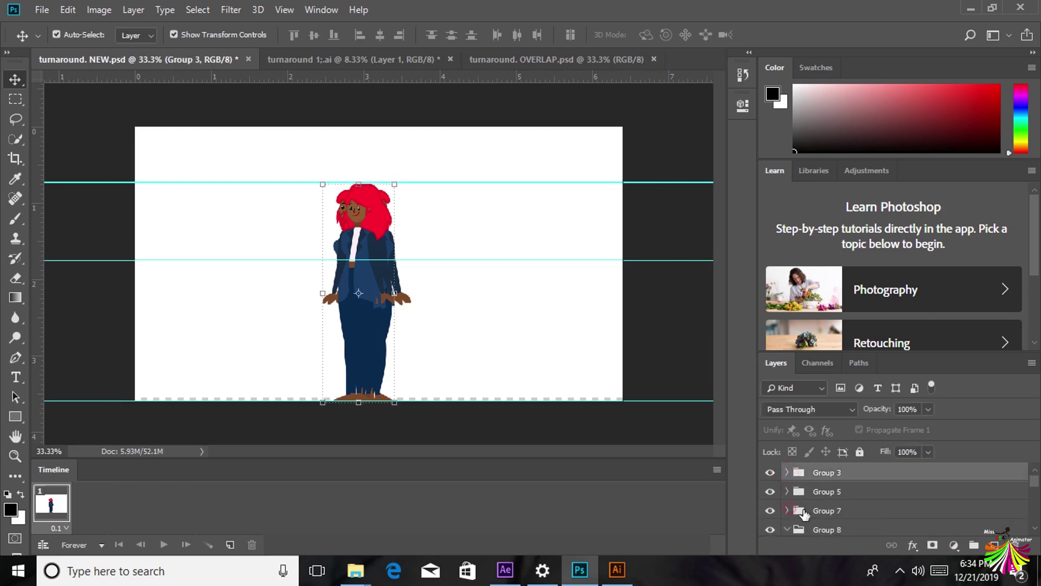
pyautogui.click(808, 530)
pyautogui.scroll(-1, 792, 488)
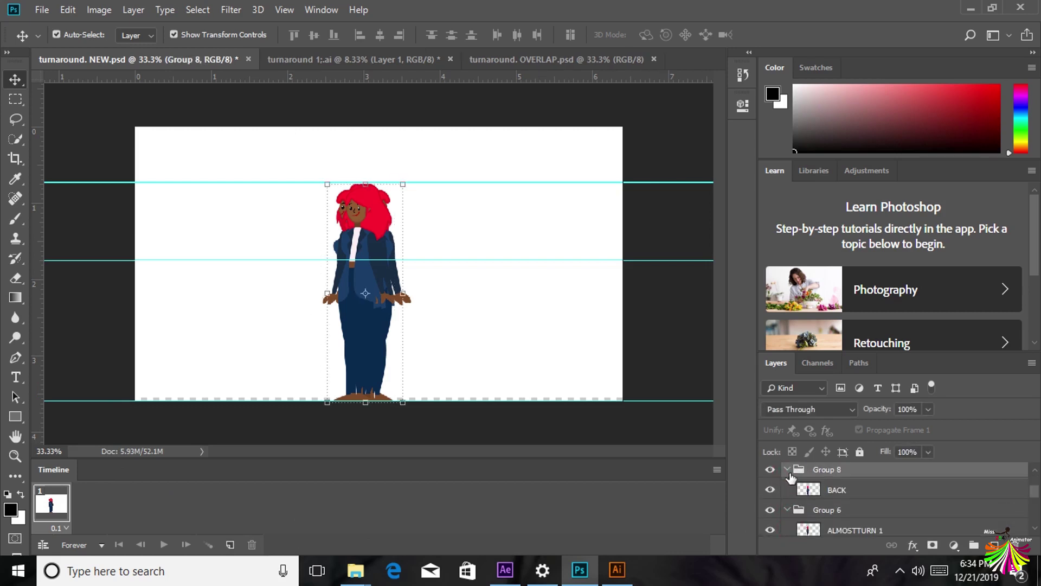
pyautogui.click(786, 470)
pyautogui.click(787, 490)
pyautogui.click(812, 529)
pyautogui.scroll(-1, 811, 520)
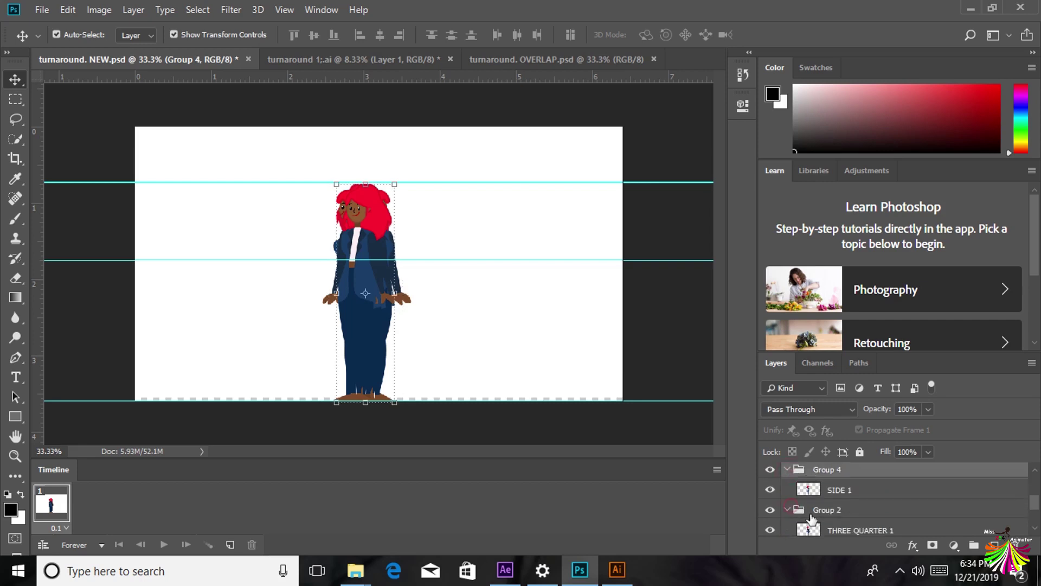
pyautogui.click(787, 510)
pyautogui.scroll(3, 808, 505)
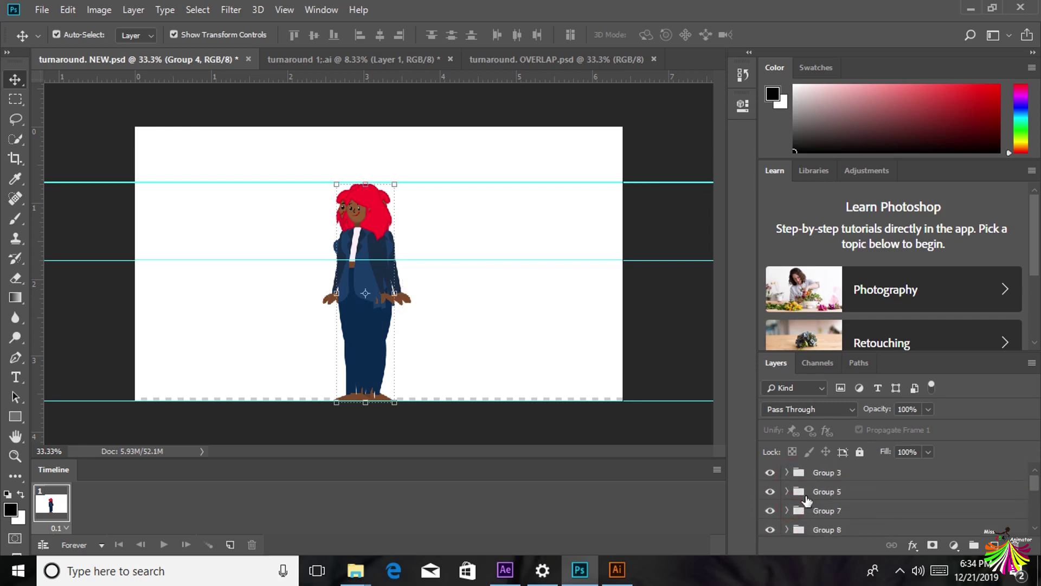
# - Hide every pose group except the front-view pose
pyautogui.click(770, 529)
pyautogui.scroll(-3, 771, 509)
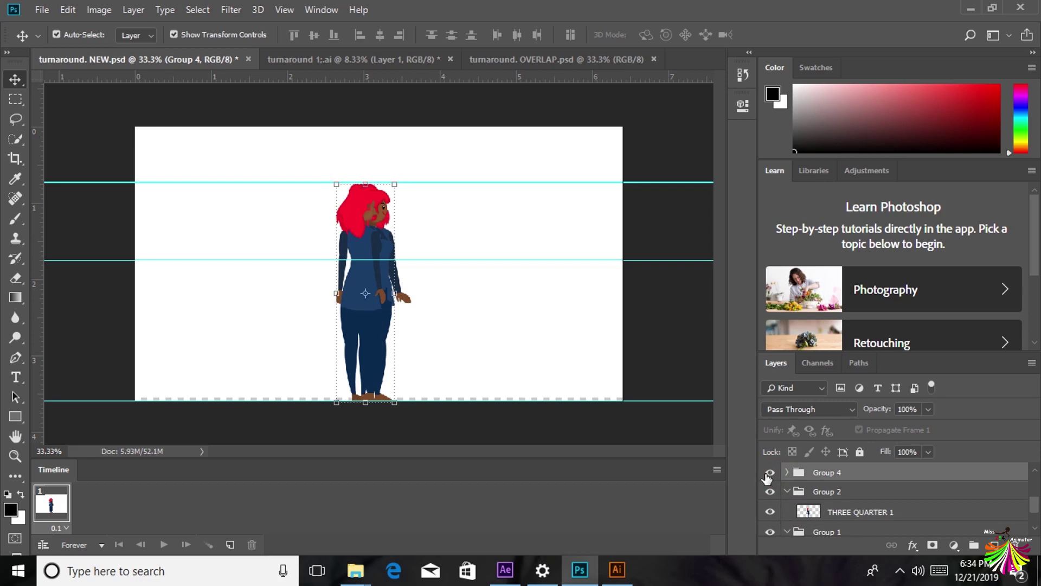
pyautogui.moveTo(766, 477); pyautogui.dragTo(770, 531)
pyautogui.scroll(-2, 781, 504)
pyautogui.click(787, 484)
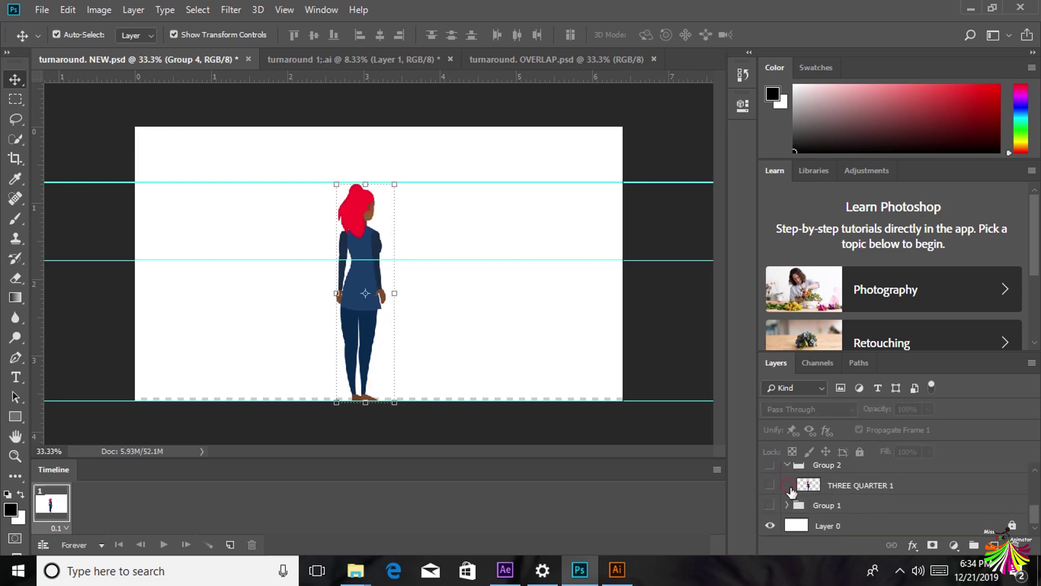
pyautogui.scroll(1, 790, 491)
pyautogui.click(786, 486)
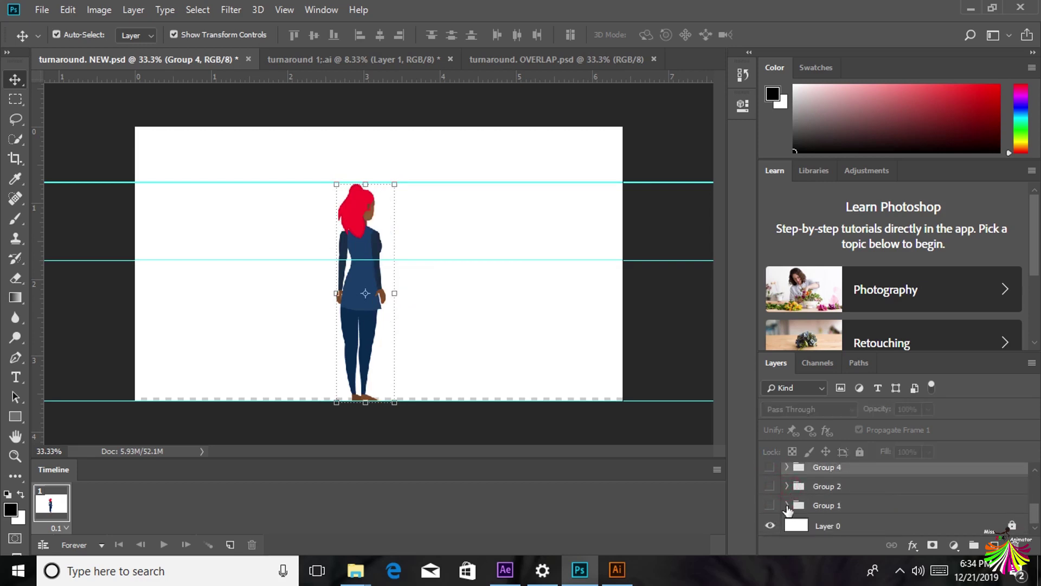
pyautogui.click(827, 504)
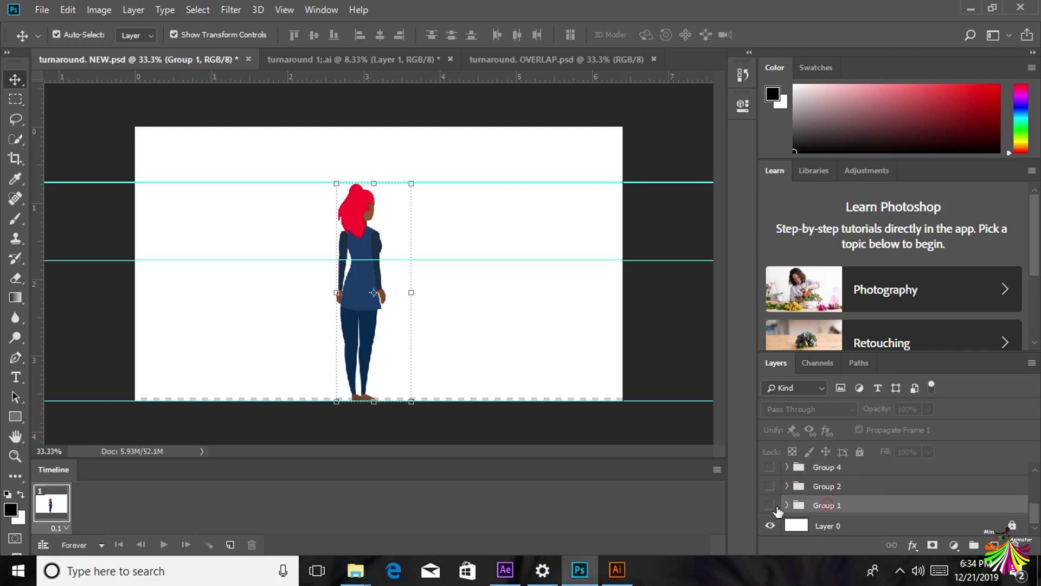
pyautogui.click(774, 508)
pyautogui.scroll(2, 775, 509)
pyautogui.click(770, 505)
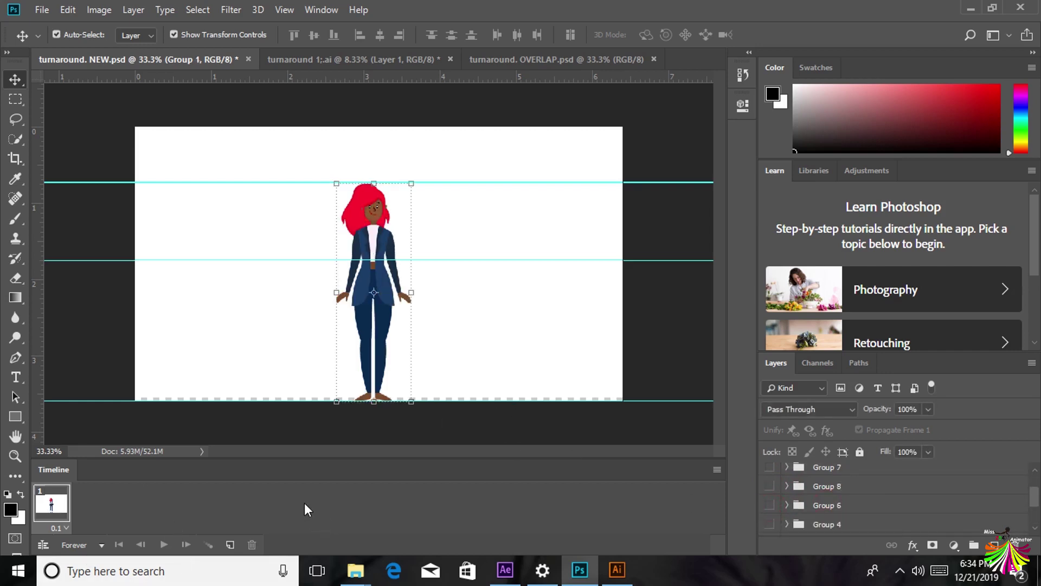
# - Duplicate the first frame to fill the timeline to eight frames, then reselect frame 1
pyautogui.click(228, 545)
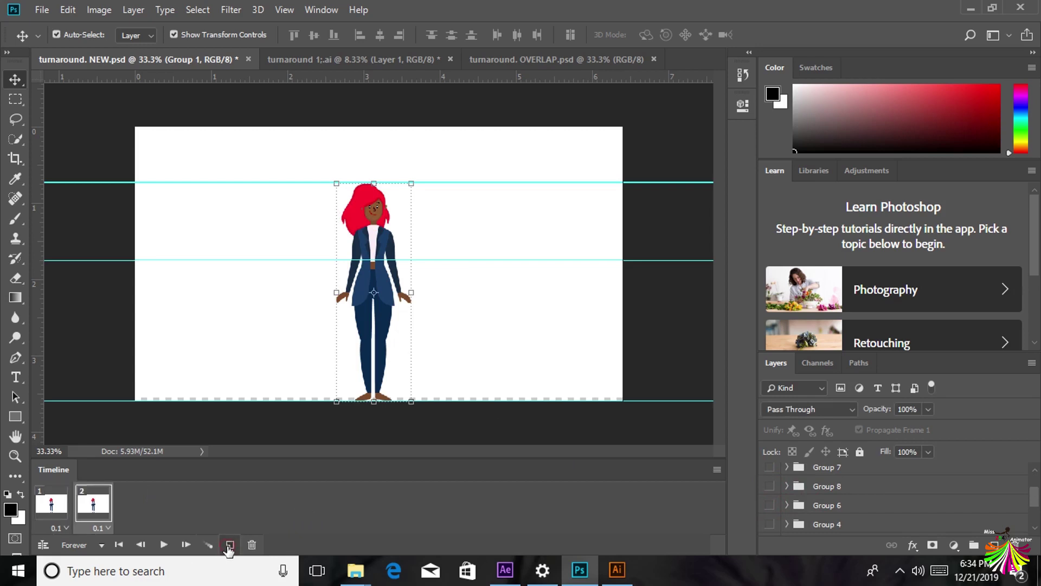
pyautogui.click(228, 545)
pyautogui.click(228, 545)
pyautogui.click(229, 545)
pyautogui.click(228, 546)
pyautogui.click(228, 545)
pyautogui.click(228, 545)
pyautogui.click(57, 503)
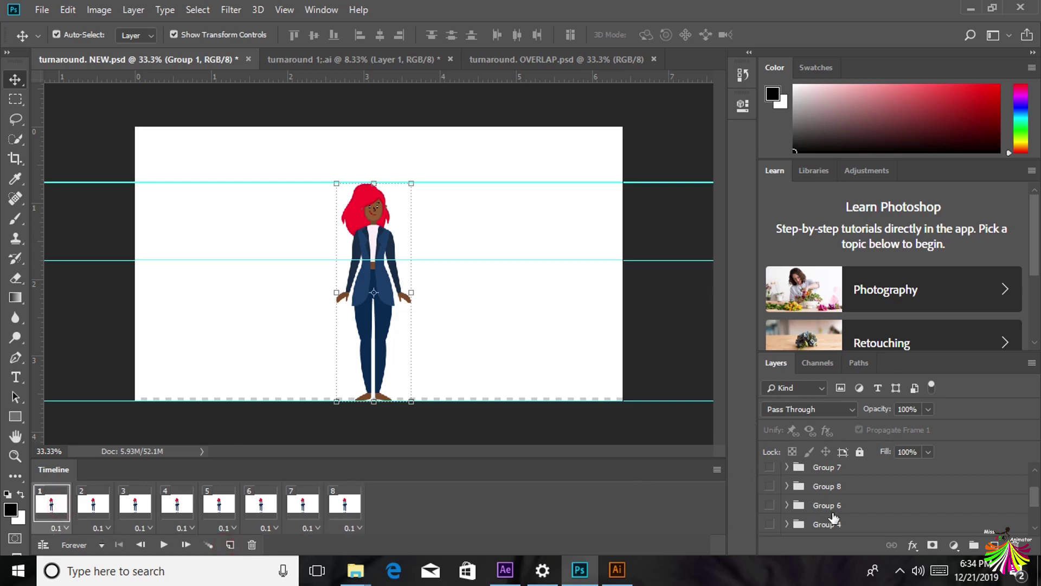
# - On frame 2, hide Group 1 and show Group 2 with its THREE QUARTER 1 layer
pyautogui.scroll(-2, 834, 518)
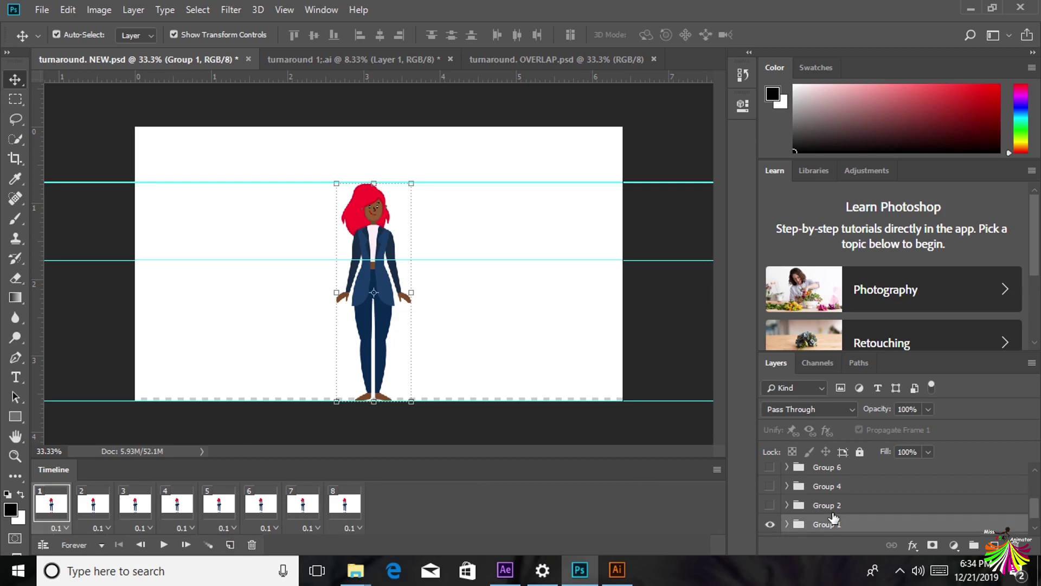
pyautogui.scroll(-1, 833, 518)
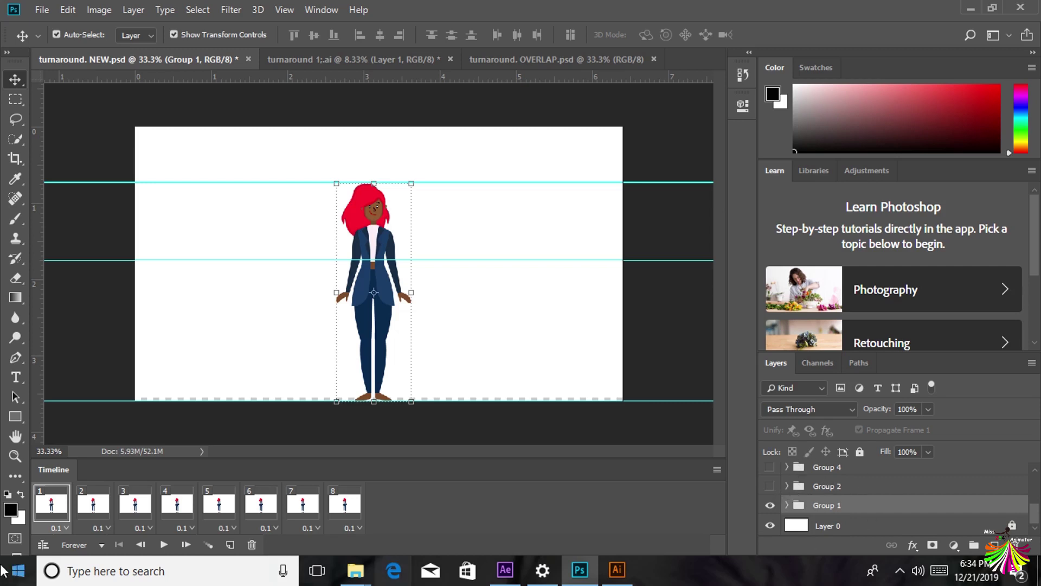
pyautogui.click(90, 499)
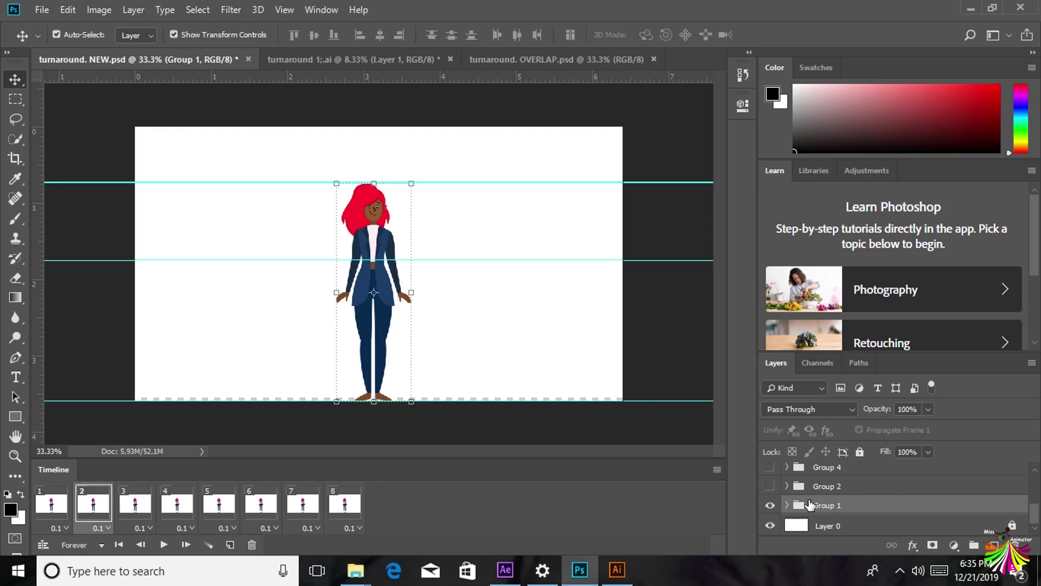
pyautogui.click(770, 506)
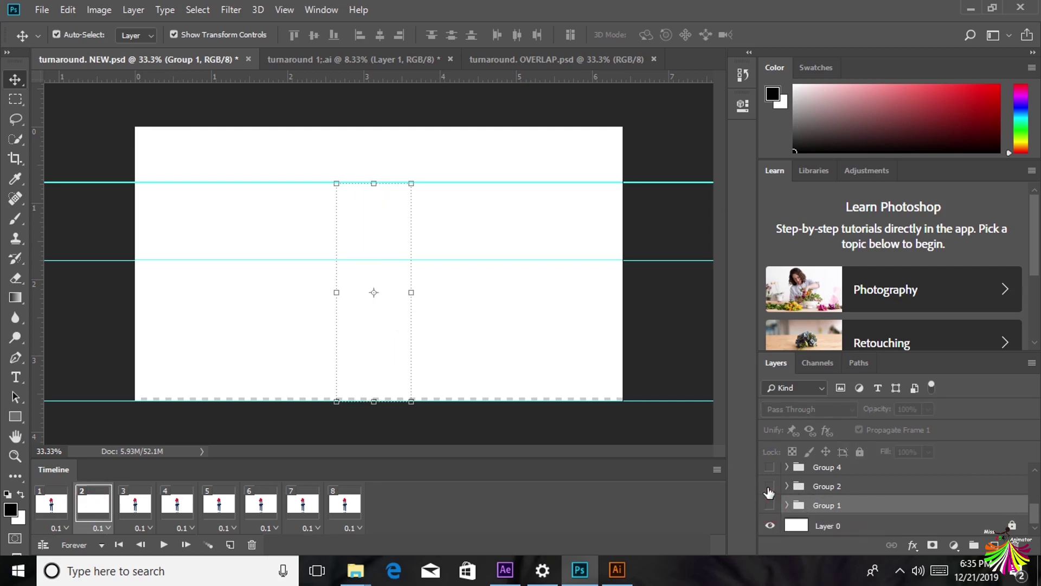
pyautogui.click(769, 487)
pyautogui.click(840, 491)
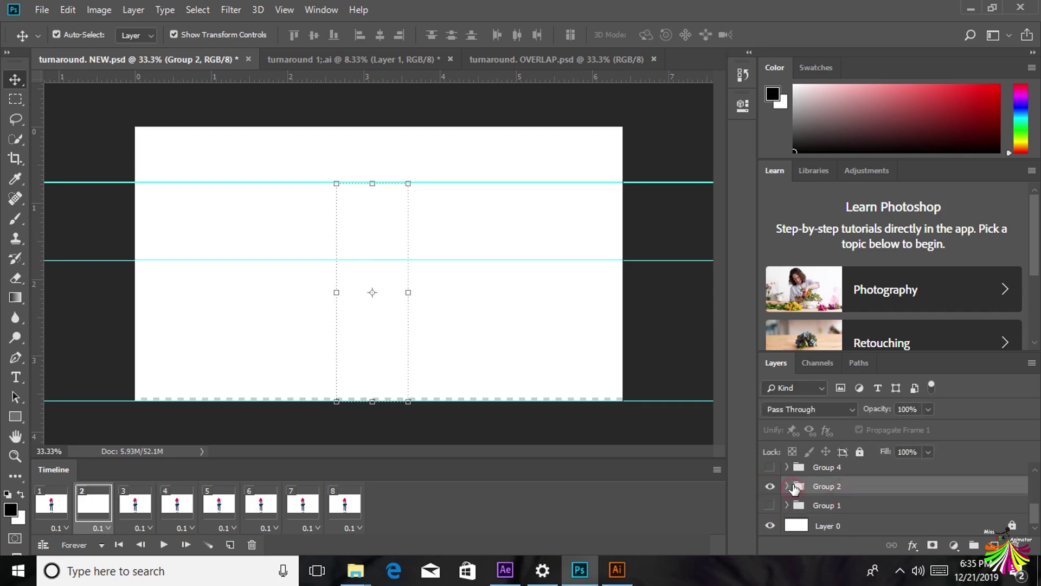
pyautogui.click(788, 486)
pyautogui.click(770, 506)
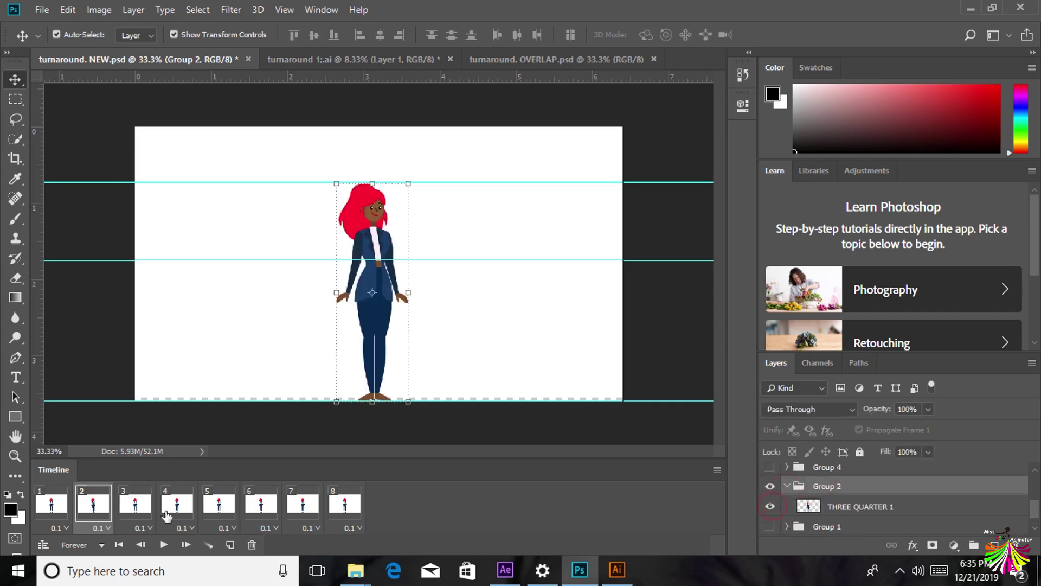
# - Turn on Group 2's THREE QUARTER 1 pose in frames 3 and 4 too
pyautogui.click(121, 511)
pyautogui.click(770, 486)
pyautogui.click(770, 506)
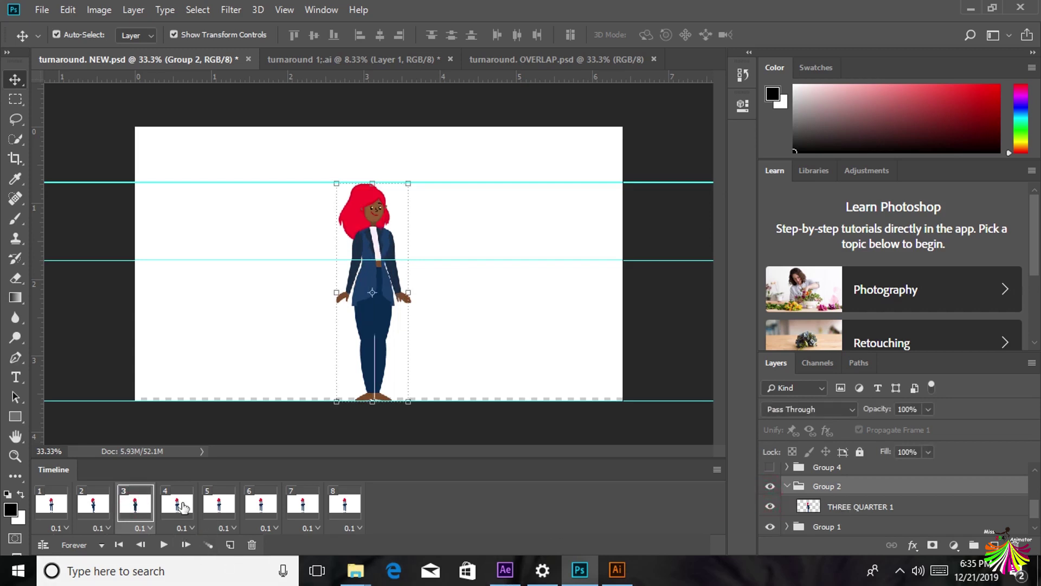
pyautogui.click(183, 507)
pyautogui.click(770, 506)
# - Undo the recent frame changes with Ctrl+Z and duplicate frames up to eight
pyautogui.scroll(-1, 773, 497)
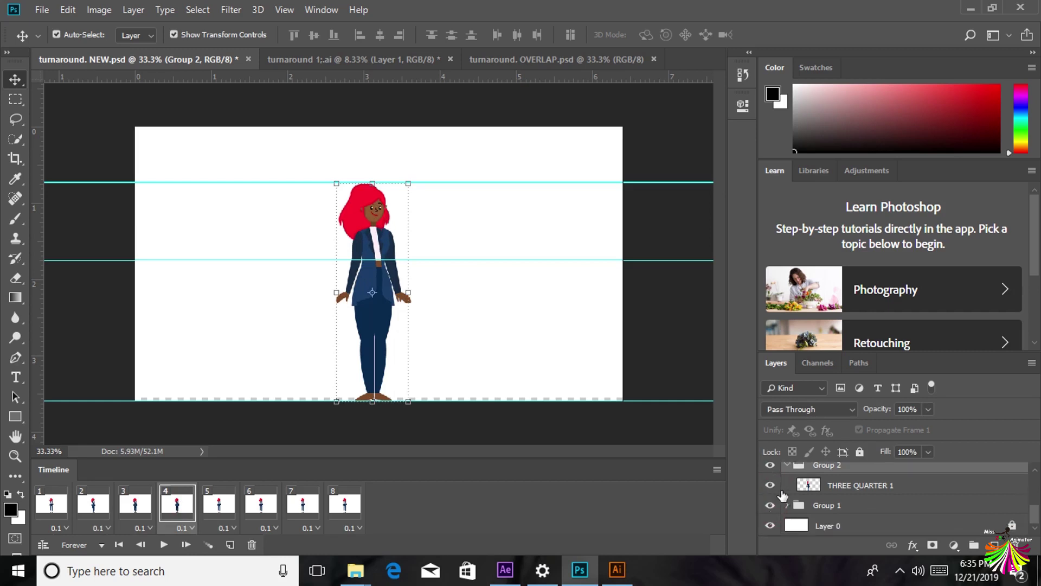
pyautogui.scroll(3, 771, 516)
pyautogui.press('ctrl')
pyautogui.hotkey('ctrl', 'z')
pyautogui.hotkey('ctrl', 'z')
pyautogui.hotkey('ctrl', 'z')
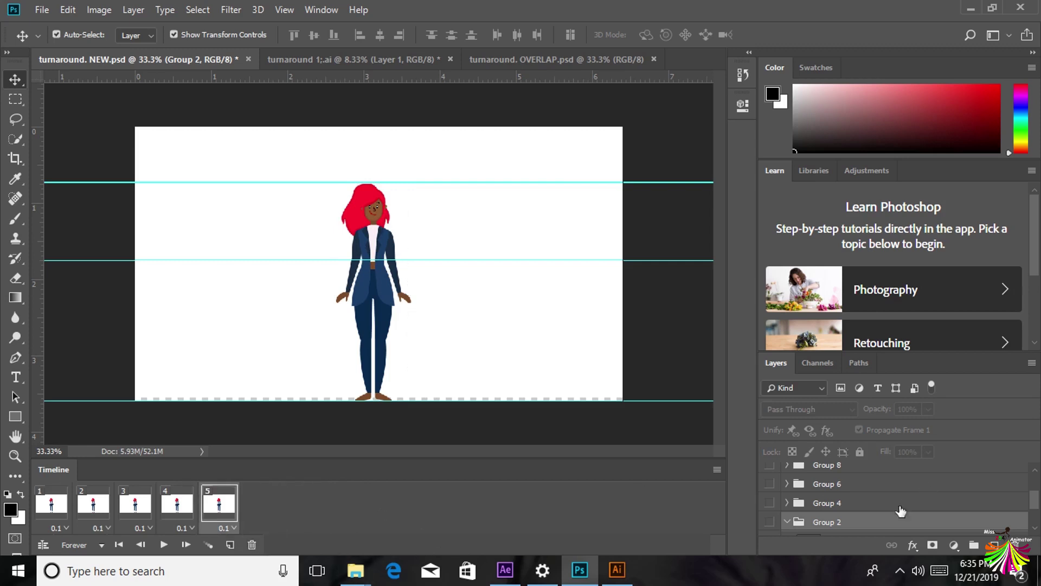
pyautogui.click(230, 545)
pyautogui.click(231, 545)
pyautogui.click(230, 545)
pyautogui.click(93, 504)
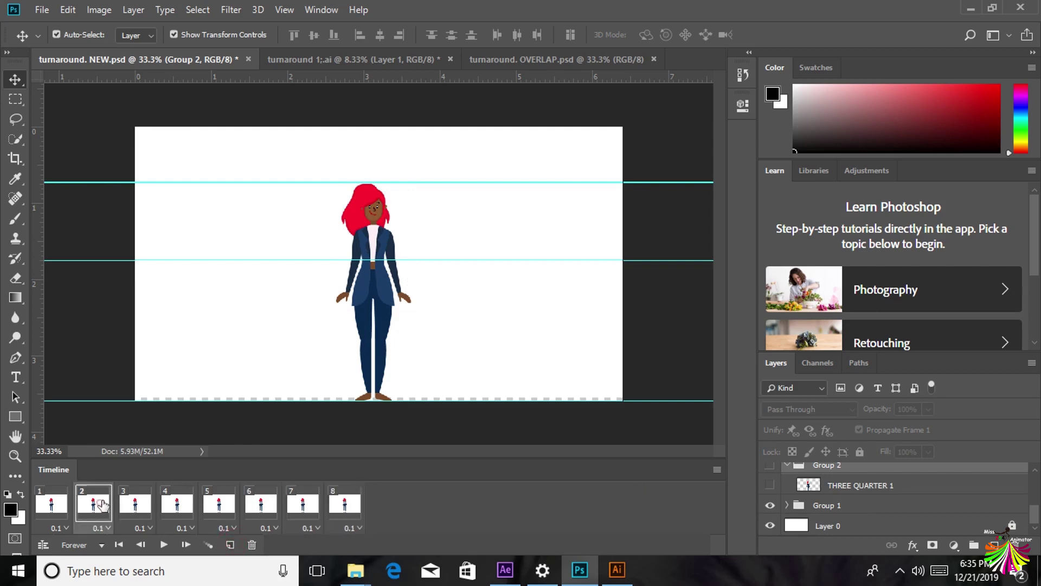
# - Show Group 2's three-quarter pose and hide Group 1's front pose in the frame
pyautogui.scroll(1, 806, 508)
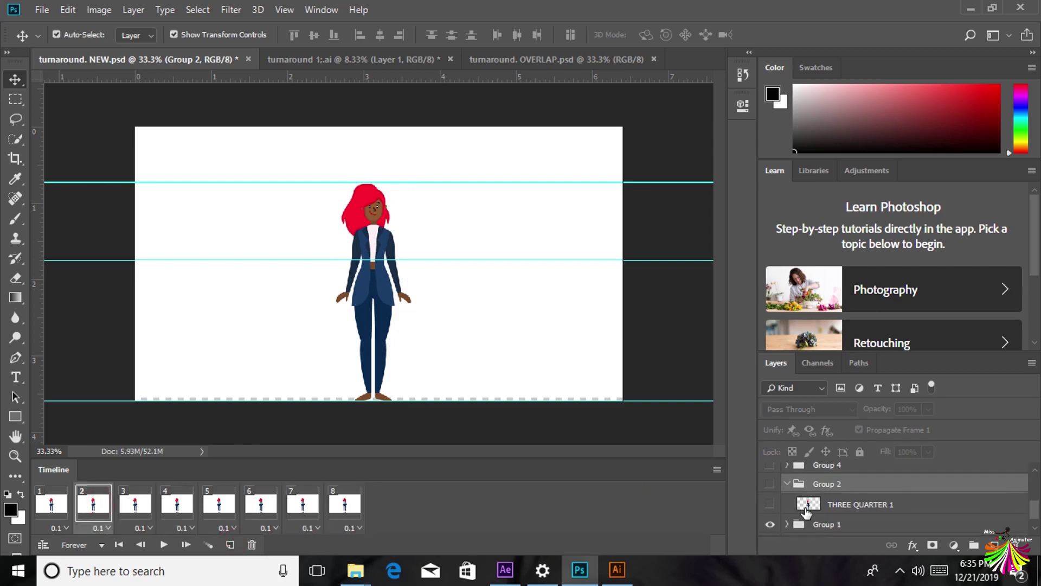
pyautogui.click(770, 483)
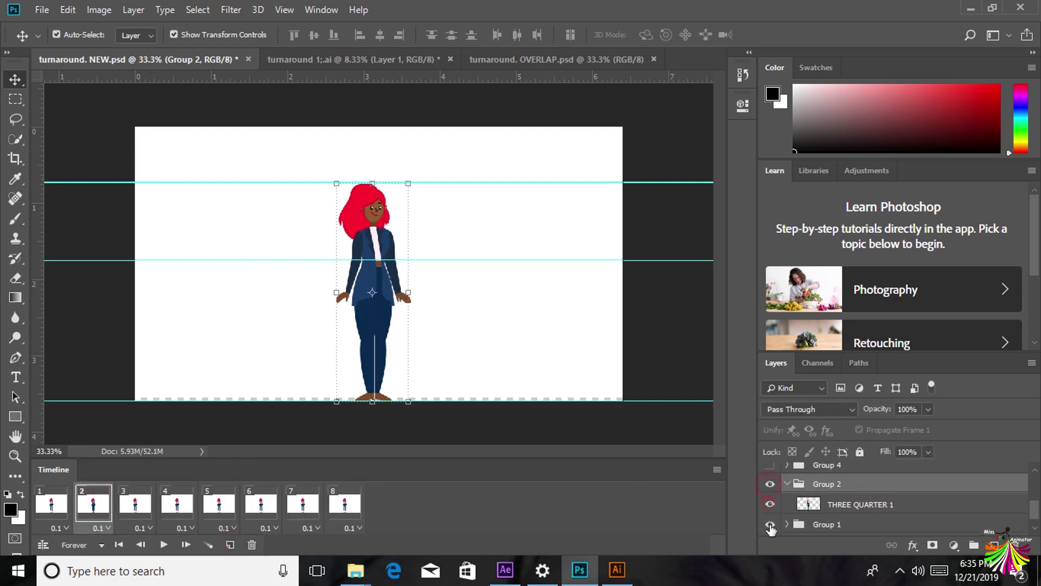
pyautogui.click(770, 524)
pyautogui.scroll(-1, 771, 510)
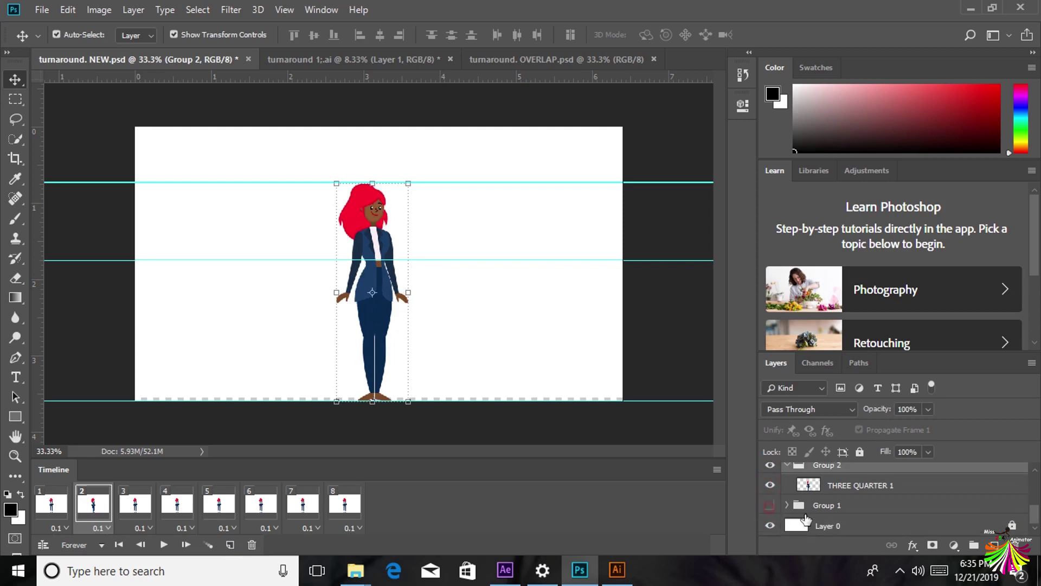
pyautogui.scroll(1, 805, 518)
pyautogui.scroll(1, 806, 520)
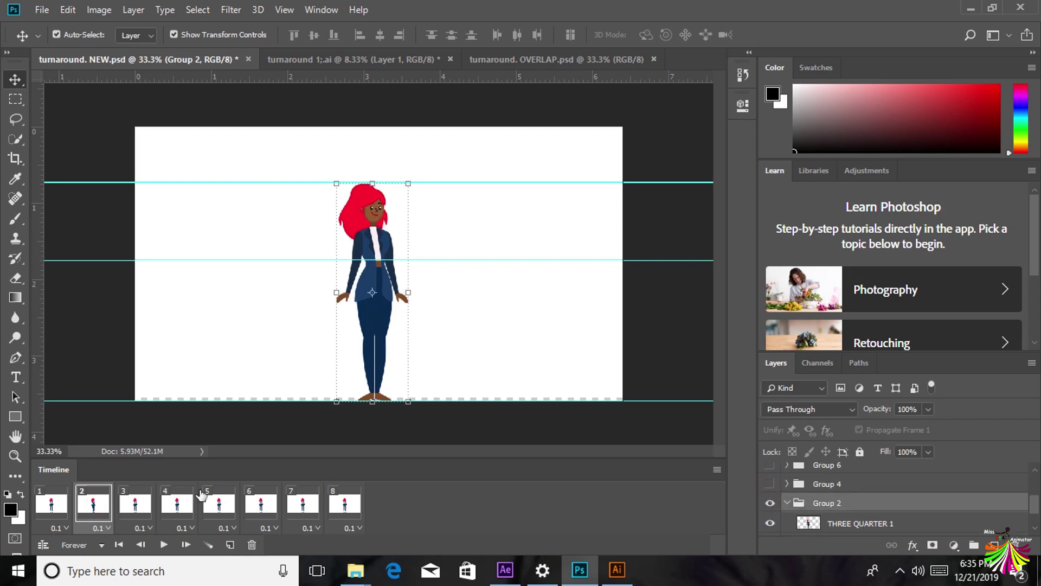
pyautogui.click(137, 493)
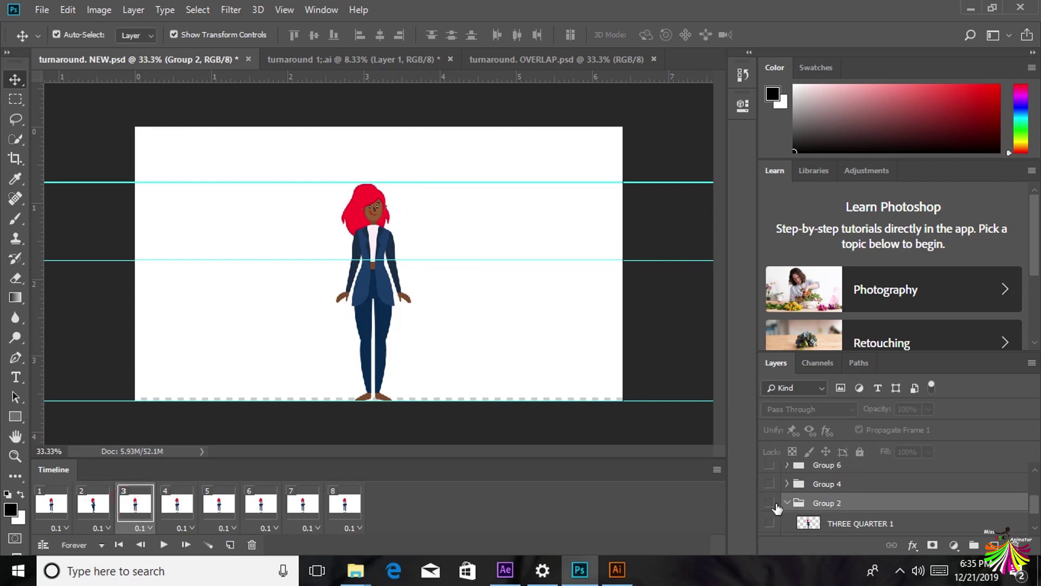
# - Hide Group 1 in frame 3 and show the Group 4 side-view pose
pyautogui.scroll(-1, 779, 510)
pyautogui.click(772, 524)
pyautogui.scroll(2, 797, 522)
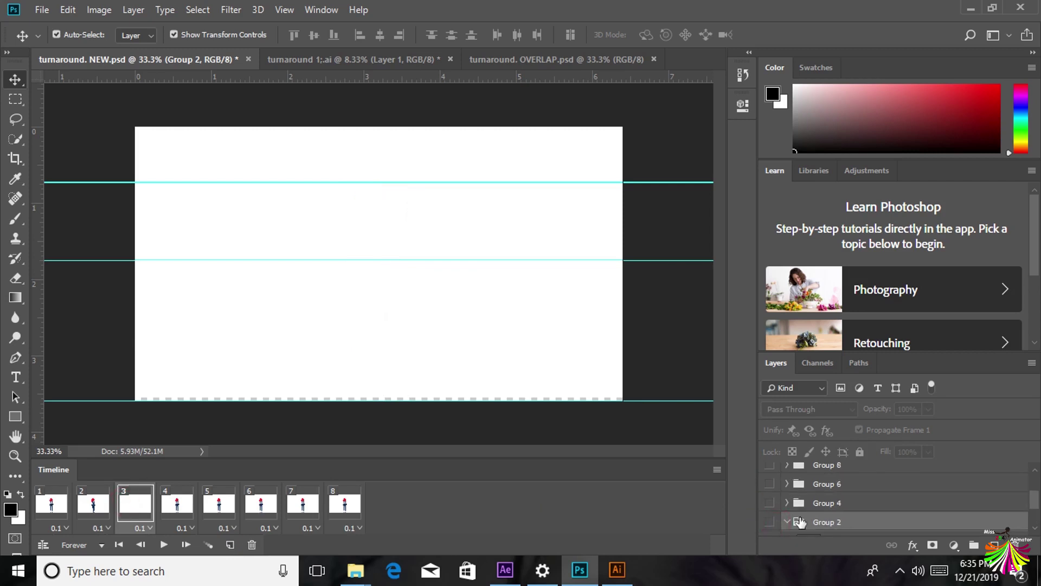
pyautogui.scroll(-1, 792, 512)
pyautogui.scroll(1, 791, 513)
pyautogui.click(769, 503)
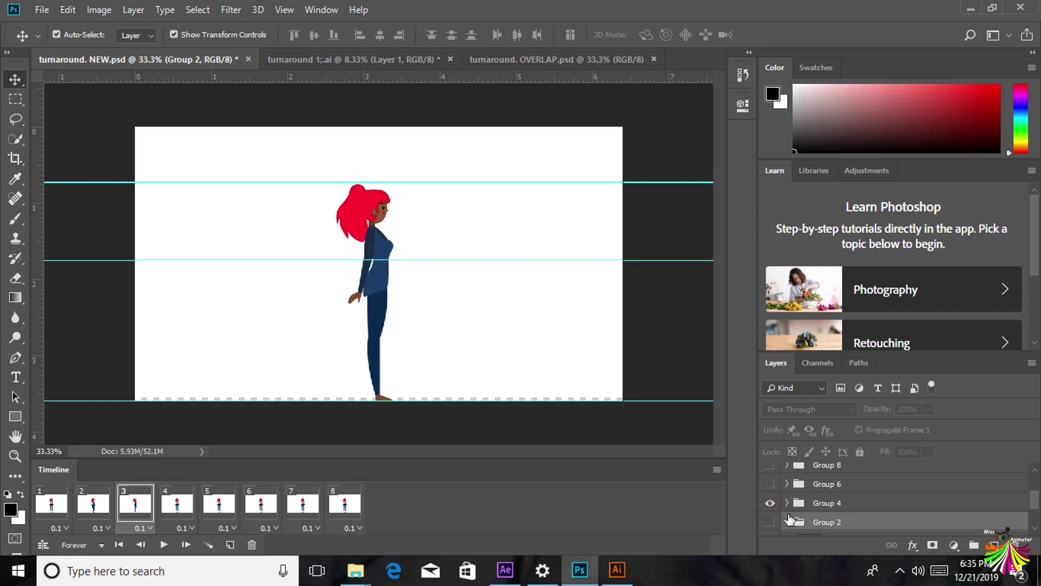
pyautogui.click(788, 521)
pyautogui.click(769, 522)
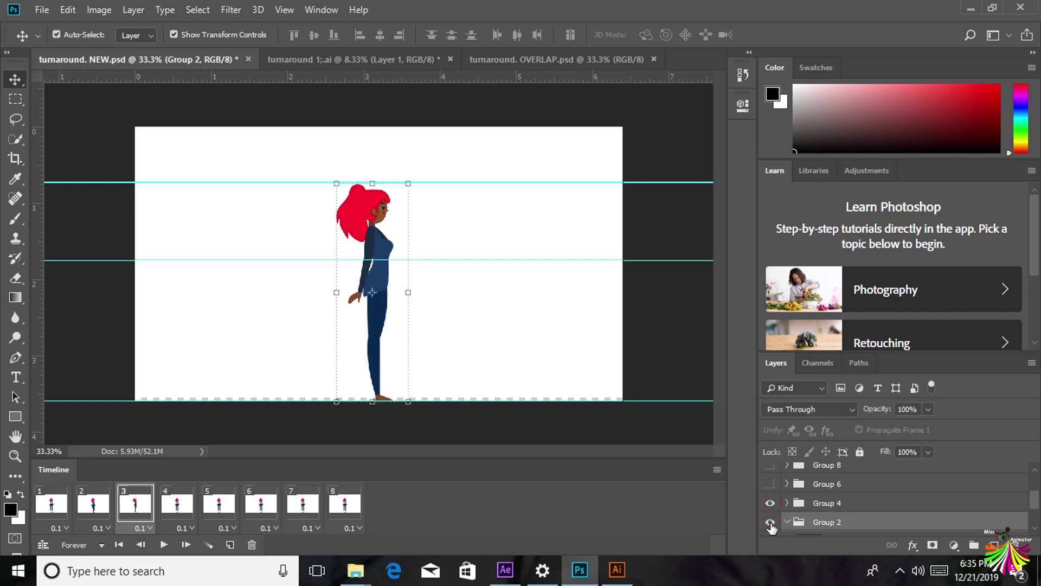
pyautogui.click(769, 522)
pyautogui.scroll(-3, 781, 515)
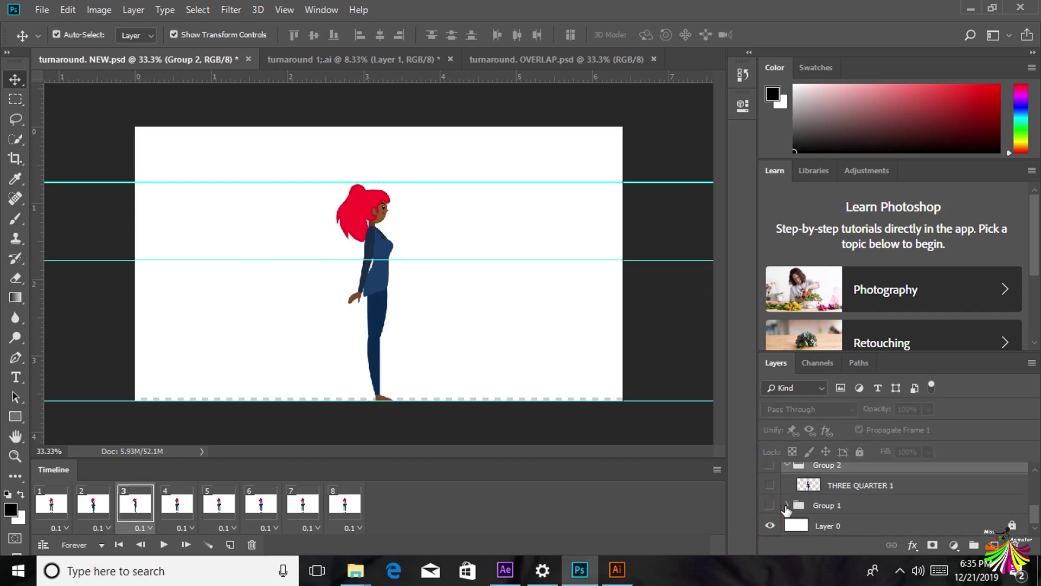
# - On frame 4, hide the current pose and show the Group 6 pose
pyautogui.click(177, 503)
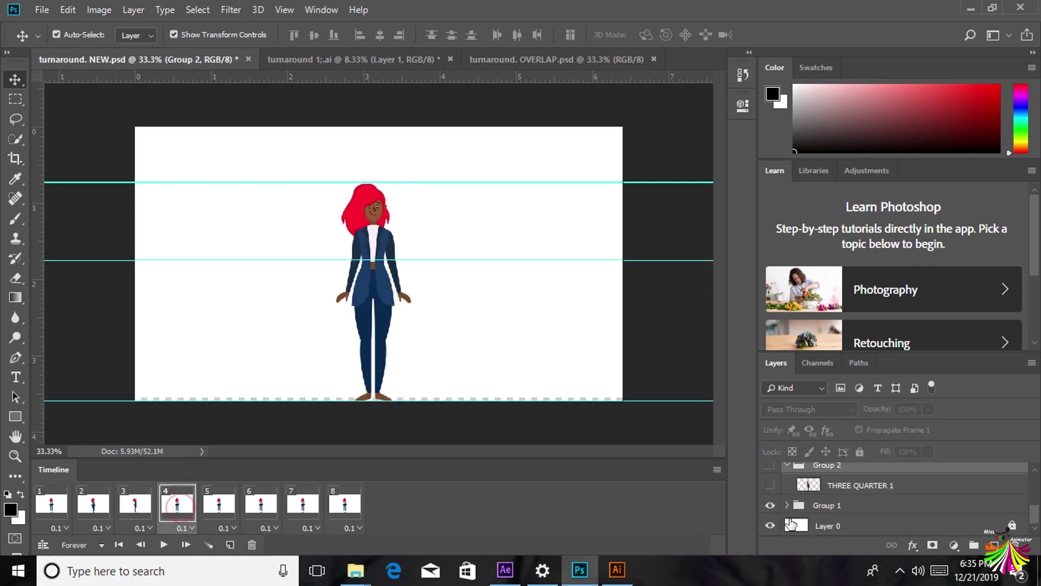
pyautogui.scroll(2, 819, 507)
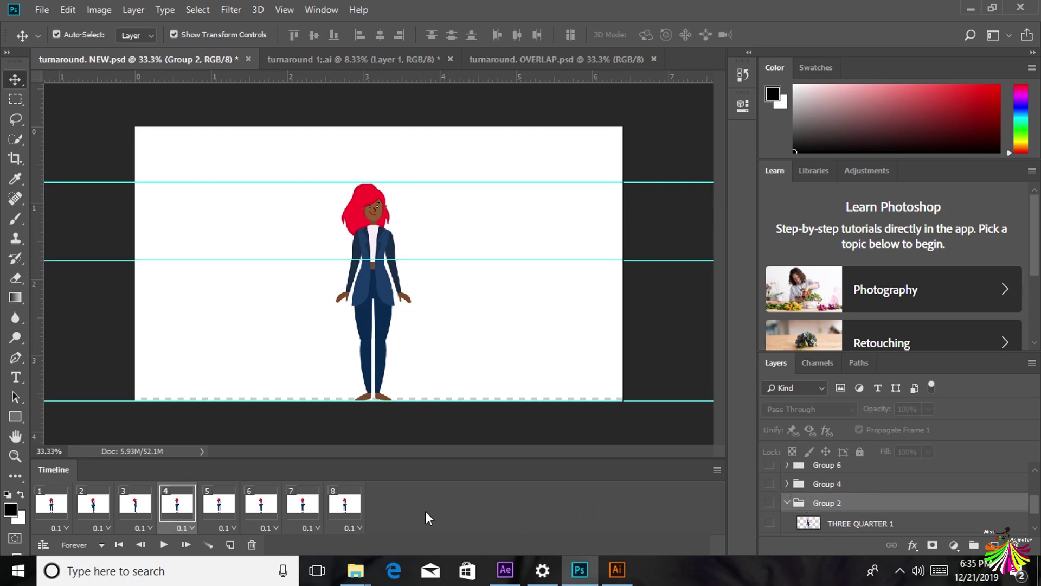
pyautogui.click(135, 503)
pyautogui.click(178, 505)
pyautogui.click(770, 502)
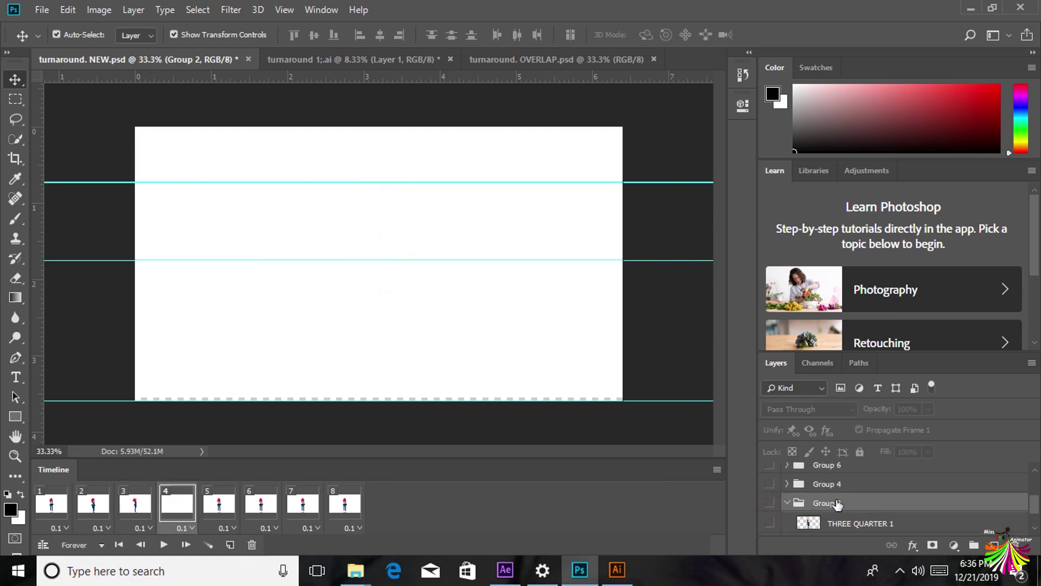
pyautogui.click(838, 484)
pyautogui.click(788, 503)
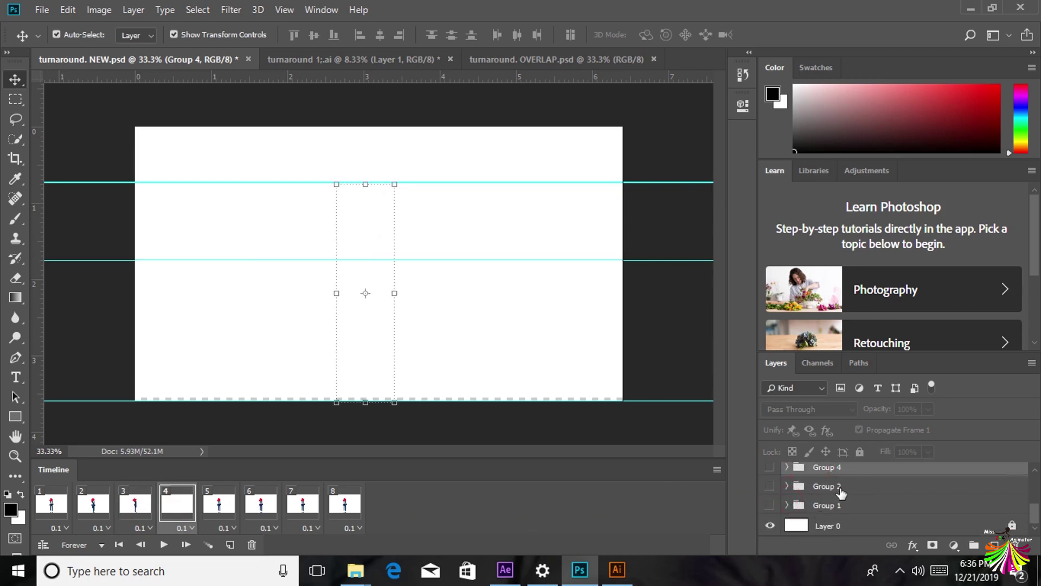
pyautogui.click(846, 468)
pyautogui.click(770, 473)
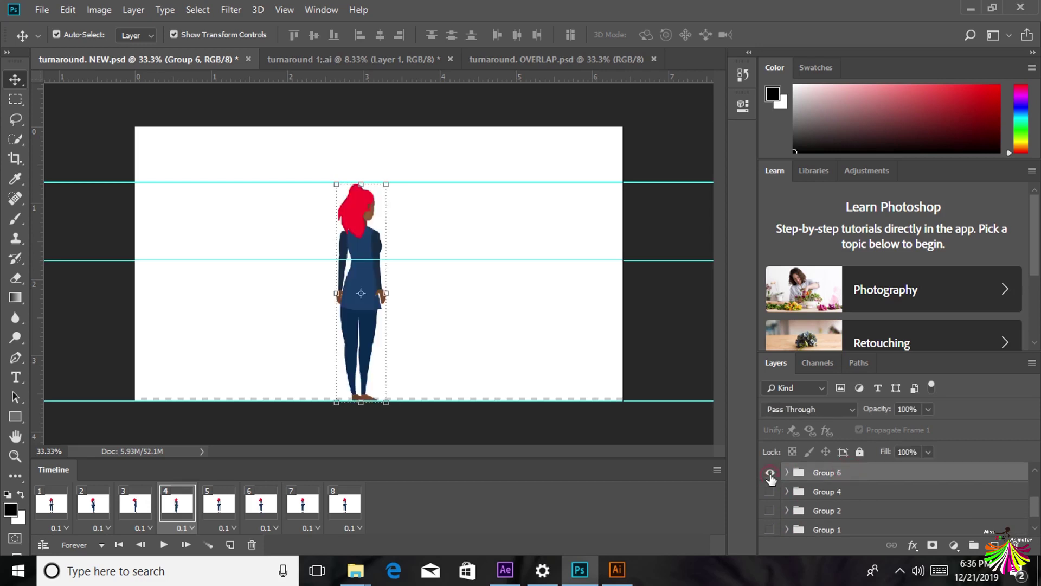
# - Step through frames 1 to 4 to check each pose
pyautogui.click(140, 545)
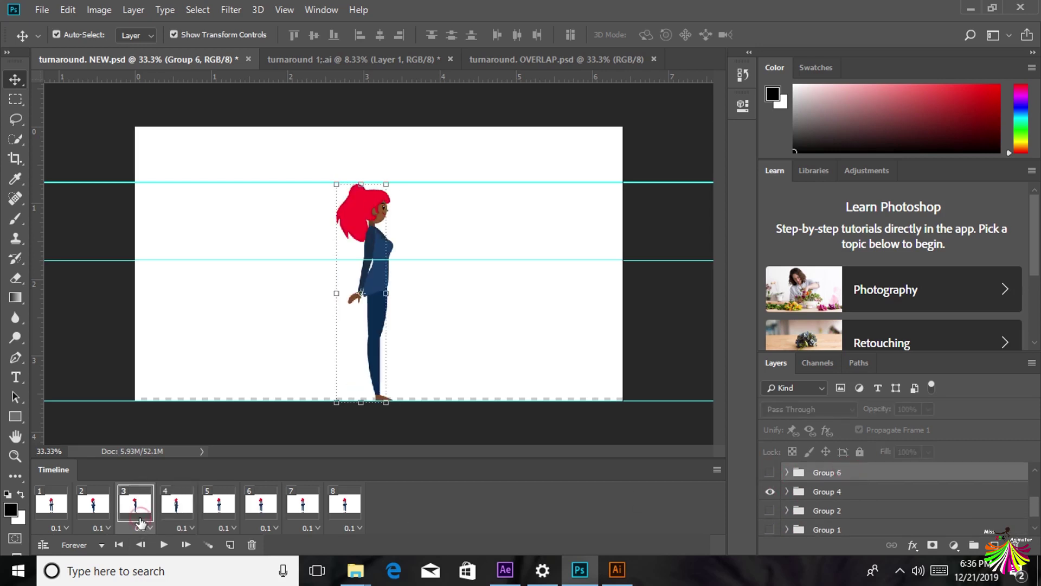
pyautogui.click(91, 517)
pyautogui.click(51, 505)
pyautogui.click(93, 504)
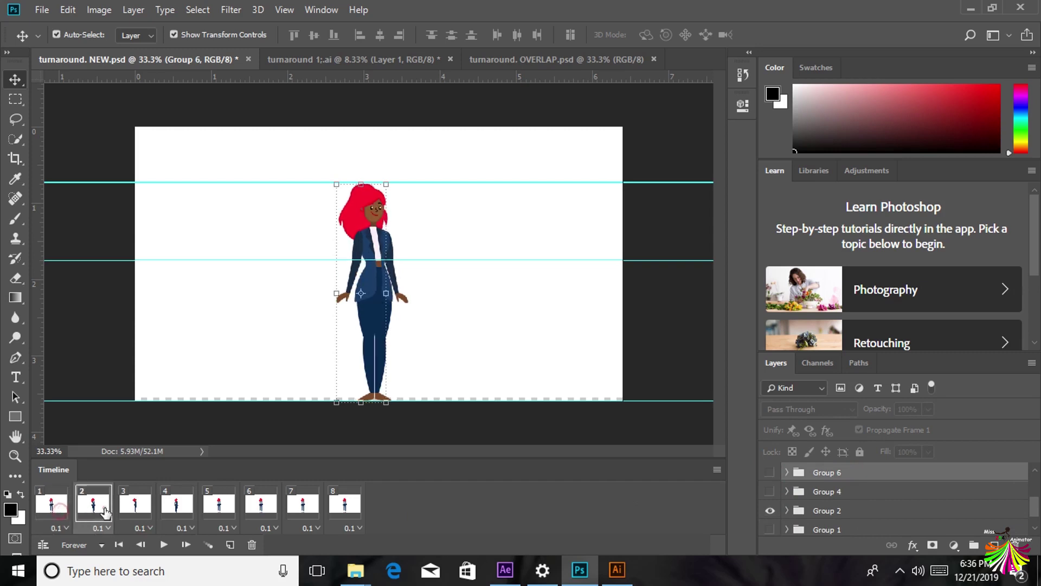
pyautogui.click(144, 508)
pyautogui.click(177, 507)
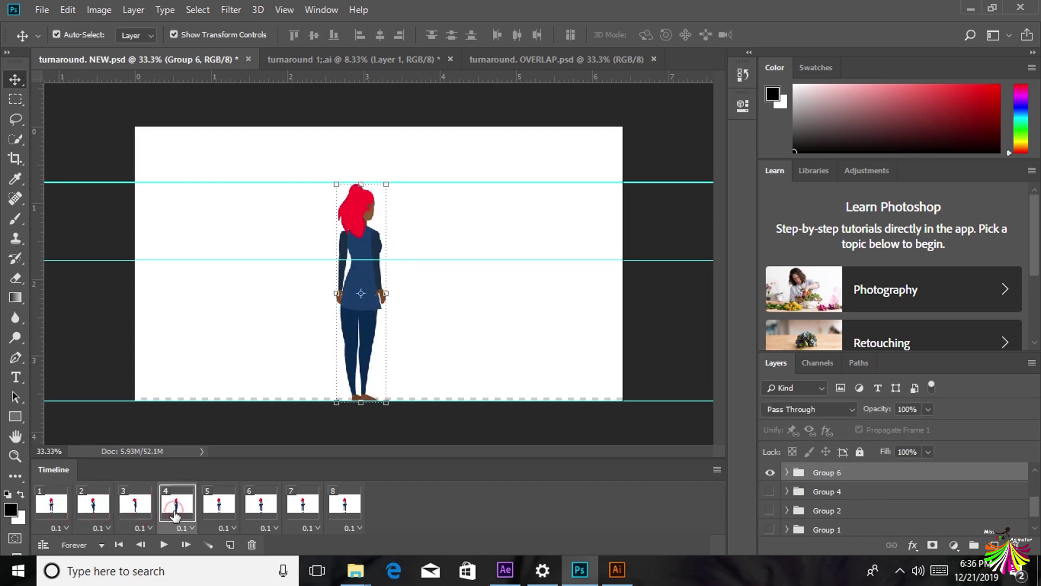
# - Give frame 5 the Group 8 pose in place of Group 1
pyautogui.click(222, 513)
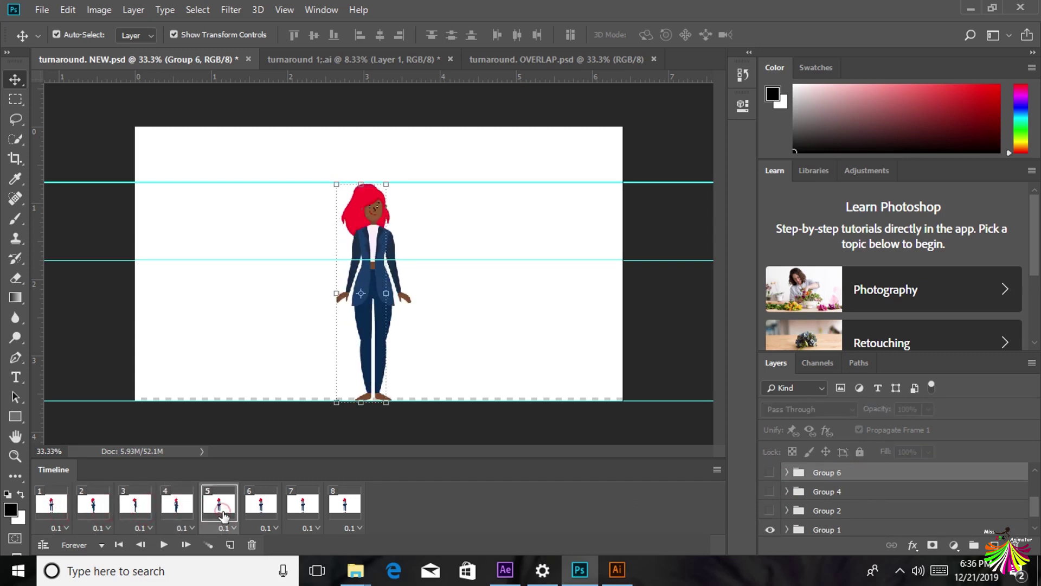
pyautogui.click(770, 529)
pyautogui.scroll(2, 806, 524)
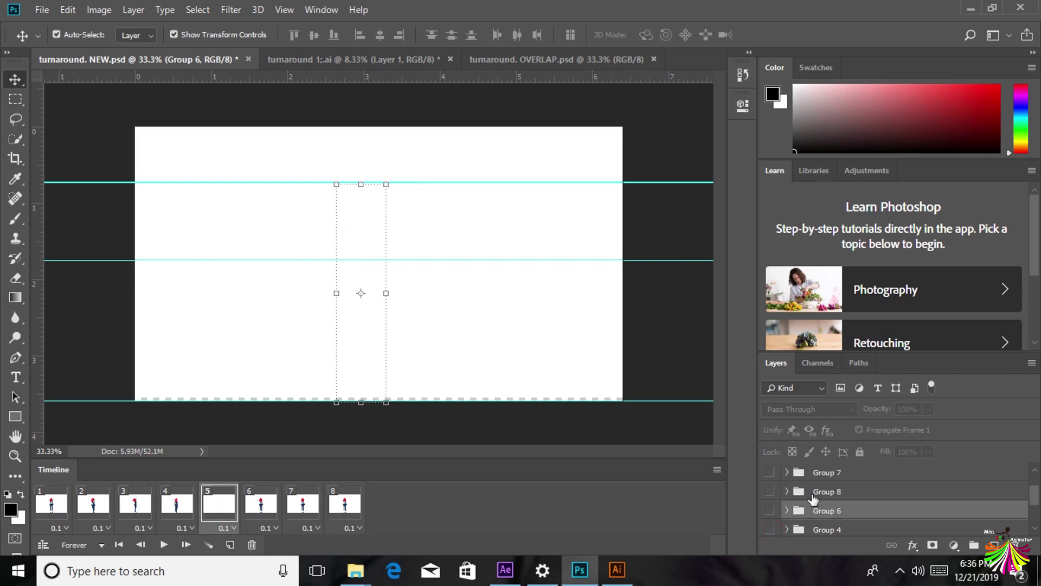
pyautogui.click(813, 493)
pyautogui.click(769, 491)
# - Give frame 6 the Group 7 pose in place of Group 1
pyautogui.click(263, 511)
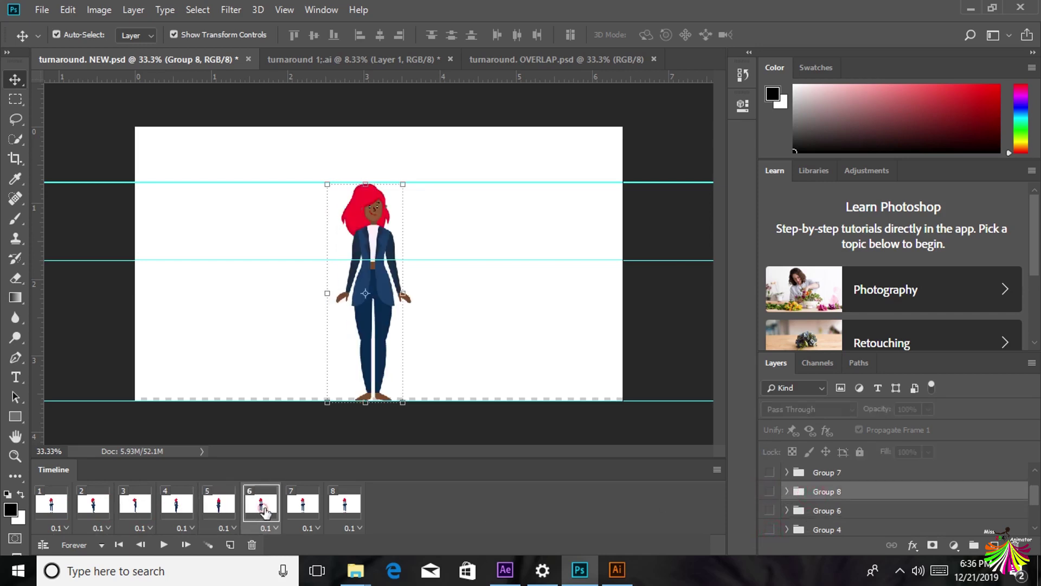
pyautogui.scroll(-3, 808, 519)
pyautogui.click(771, 507)
pyautogui.scroll(3, 774, 504)
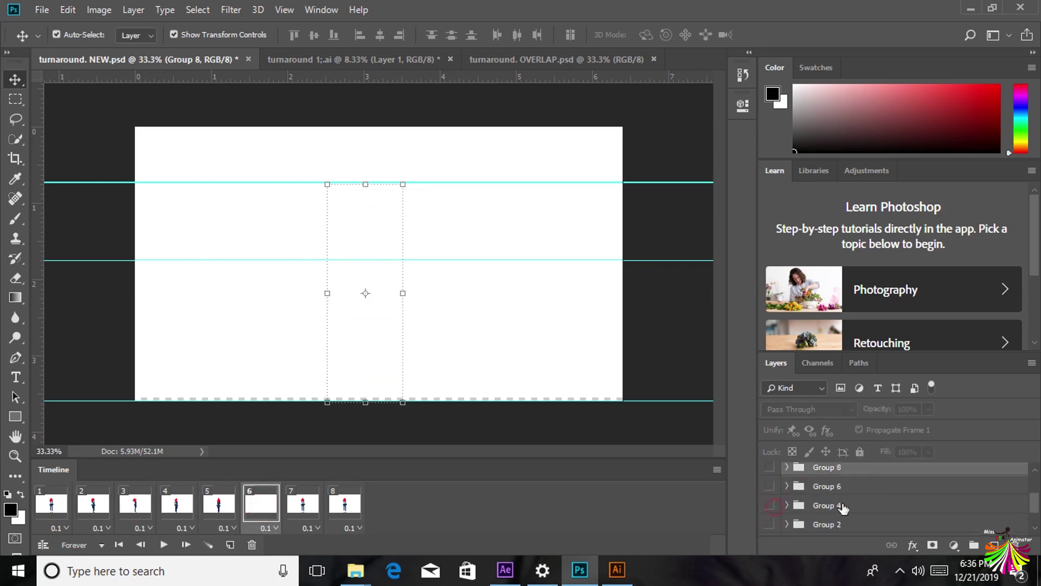
pyautogui.click(769, 486)
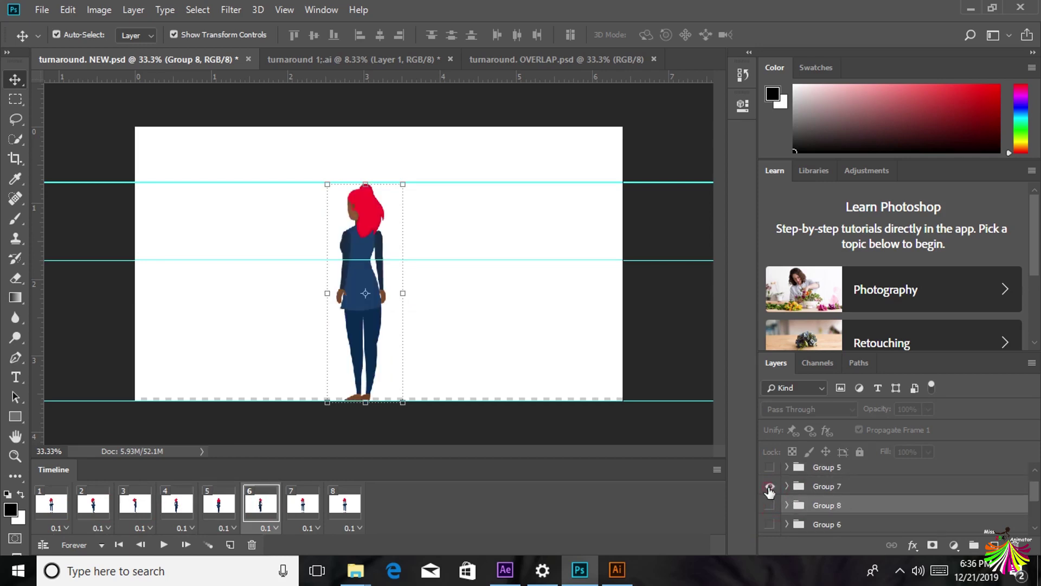
pyautogui.click(842, 486)
# - Give frame 7 the Group 5 side pose in place of Group 1
pyautogui.click(306, 505)
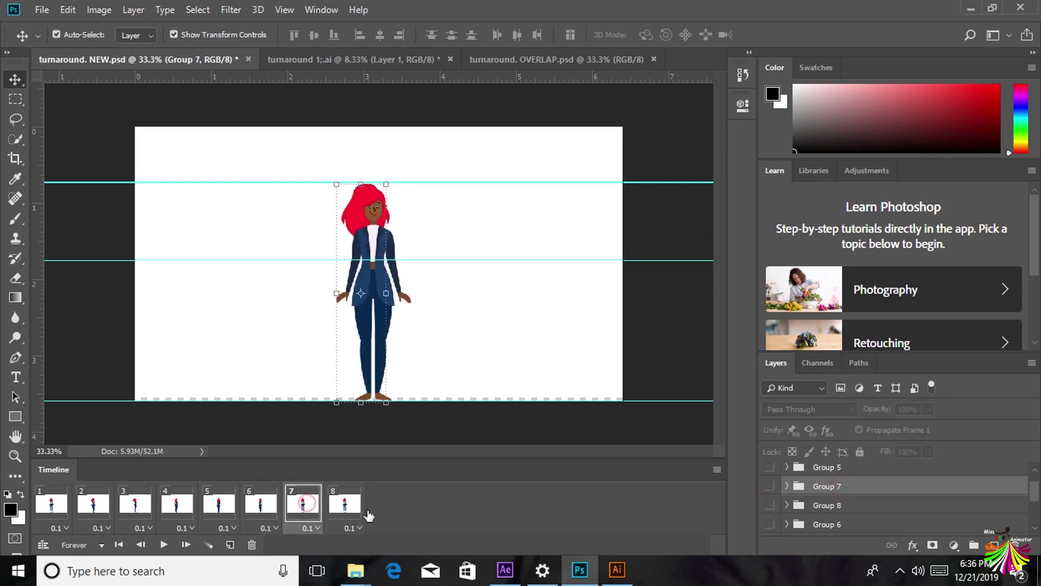
pyautogui.scroll(-3, 850, 510)
pyautogui.click(770, 505)
pyautogui.scroll(3, 879, 502)
pyautogui.click(827, 491)
pyautogui.click(770, 491)
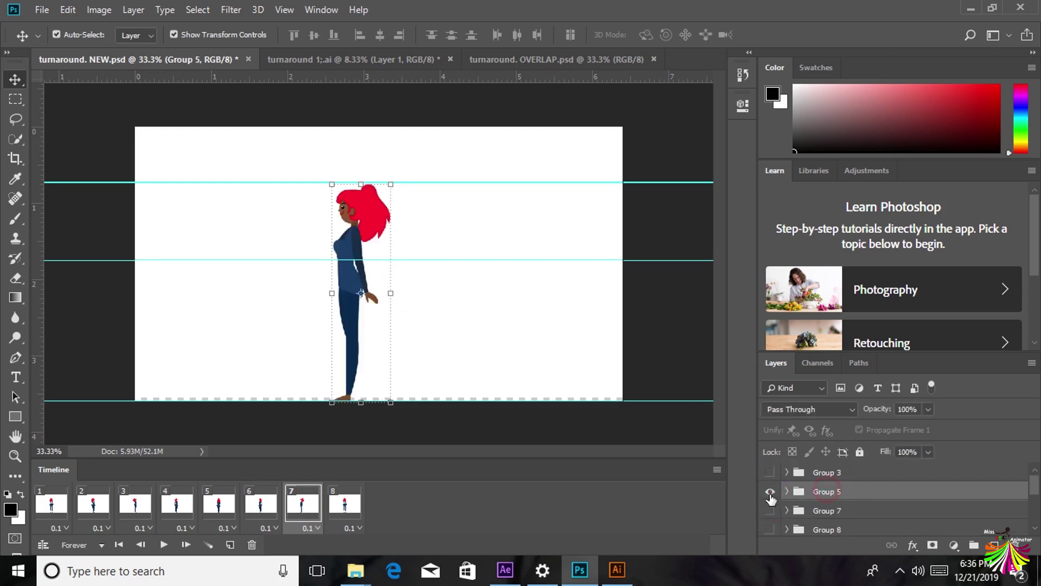
# - Give frame 8 the Group 3 pose, then play the animation from frame 1
pyautogui.click(344, 505)
pyautogui.scroll(-5, 862, 505)
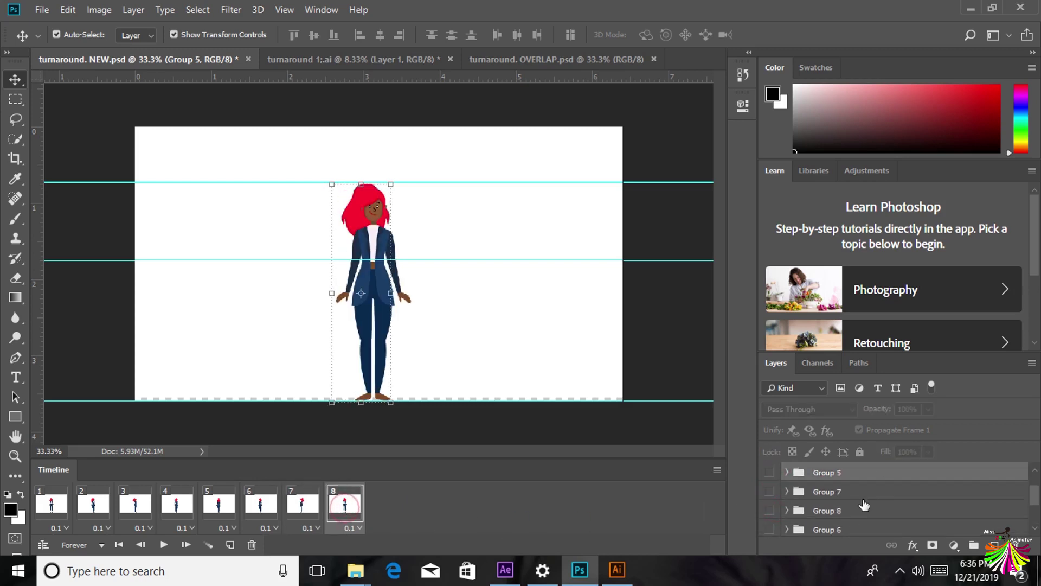
pyautogui.click(770, 511)
pyautogui.scroll(4, 868, 496)
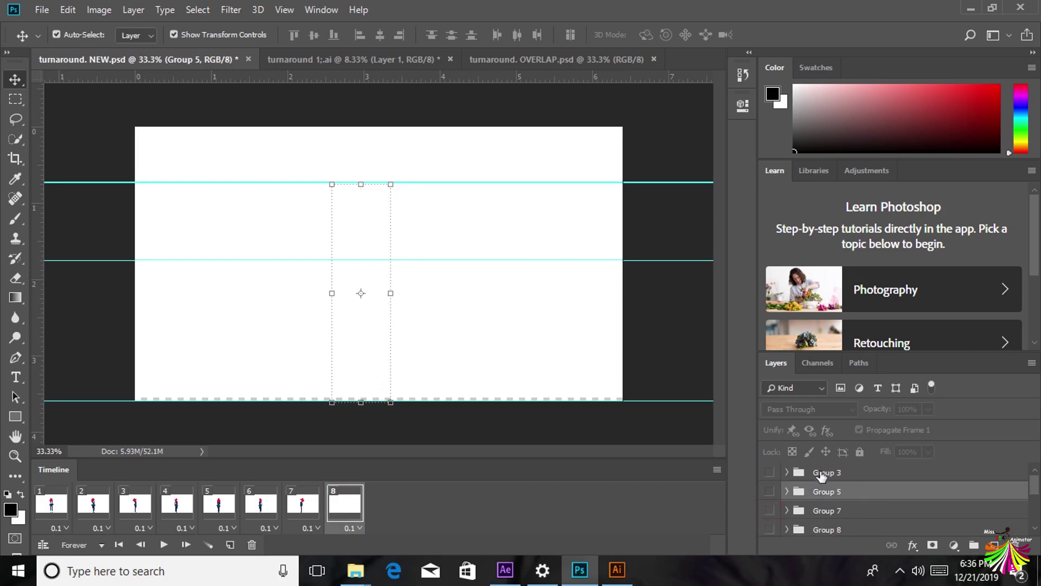
pyautogui.click(813, 473)
pyautogui.click(770, 472)
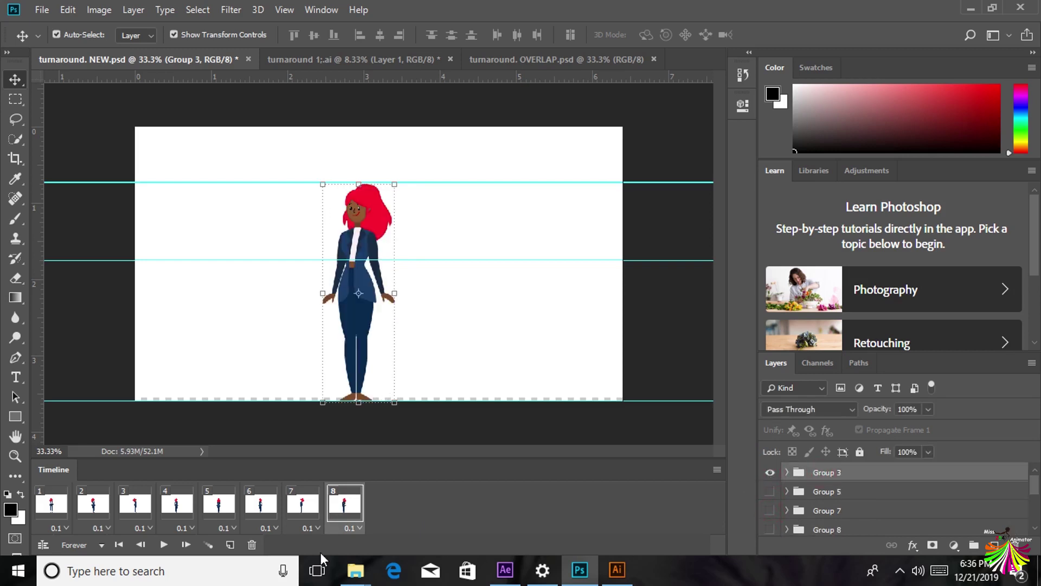
pyautogui.click(53, 515)
pyautogui.press('space')
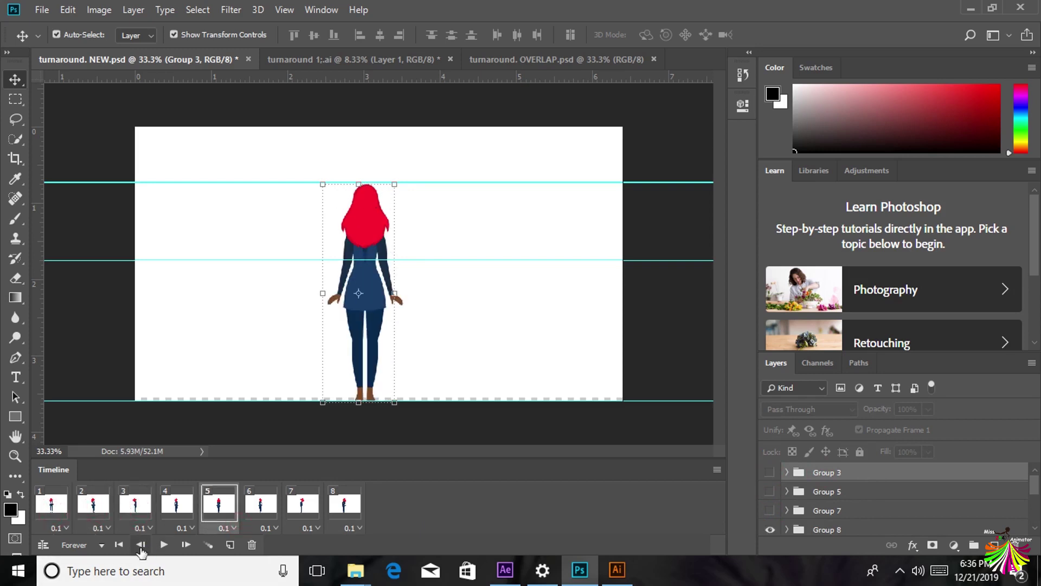
# - Play and stop the turnaround, then review frames 1 to 4
pyautogui.click(163, 544)
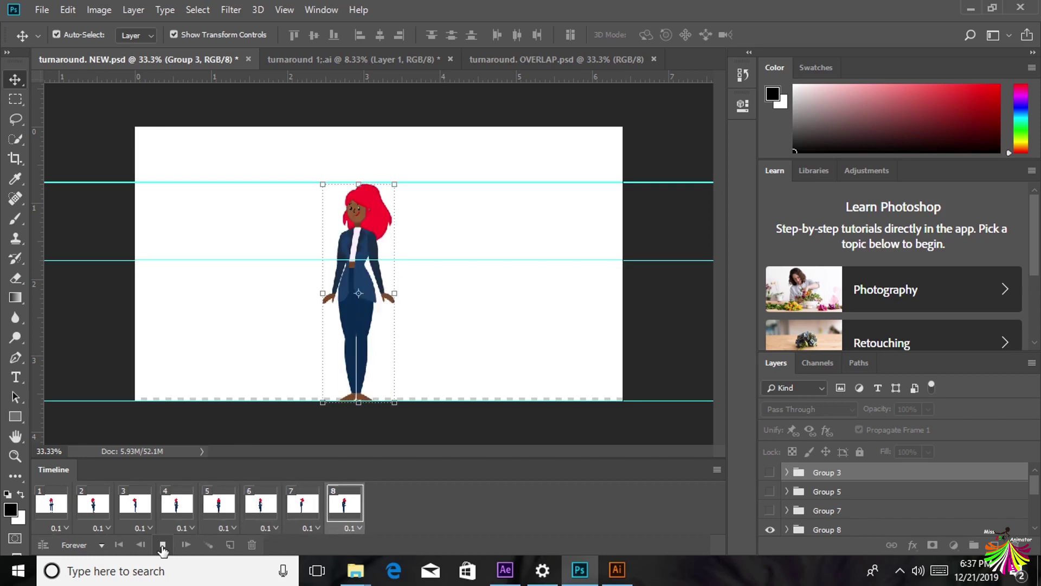
pyautogui.click(162, 545)
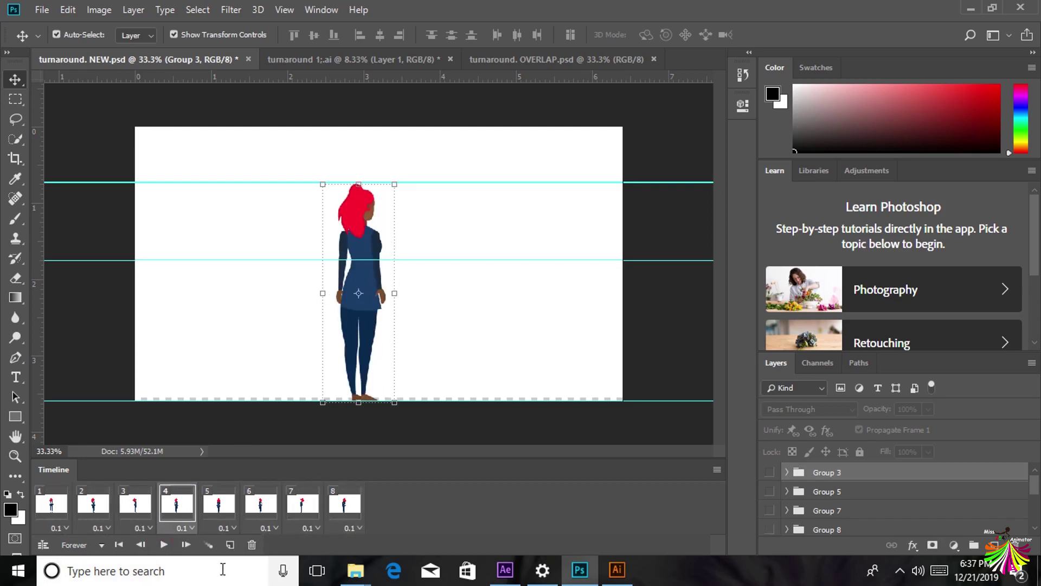
pyautogui.click(53, 504)
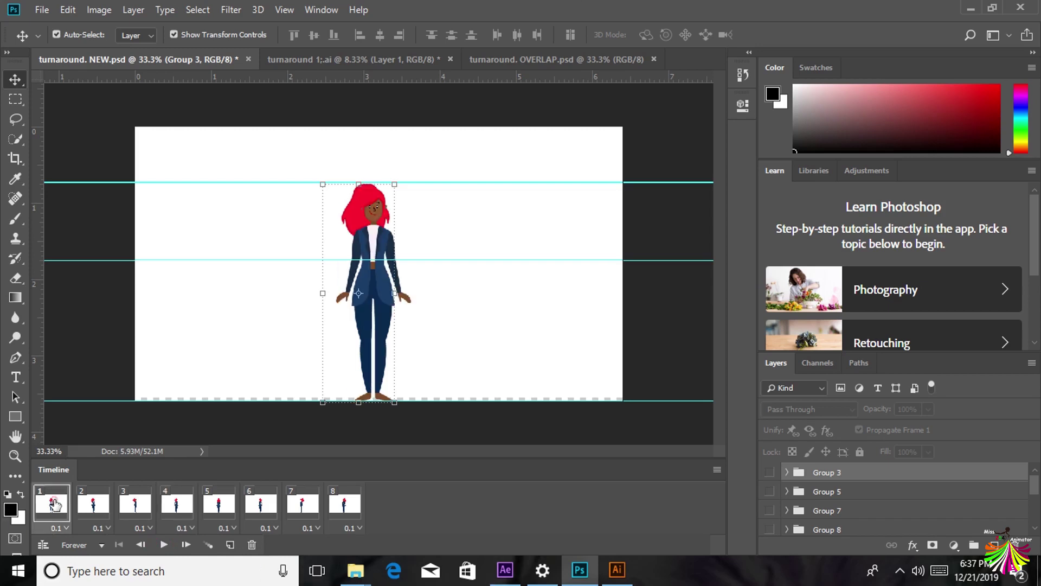
pyautogui.click(83, 497)
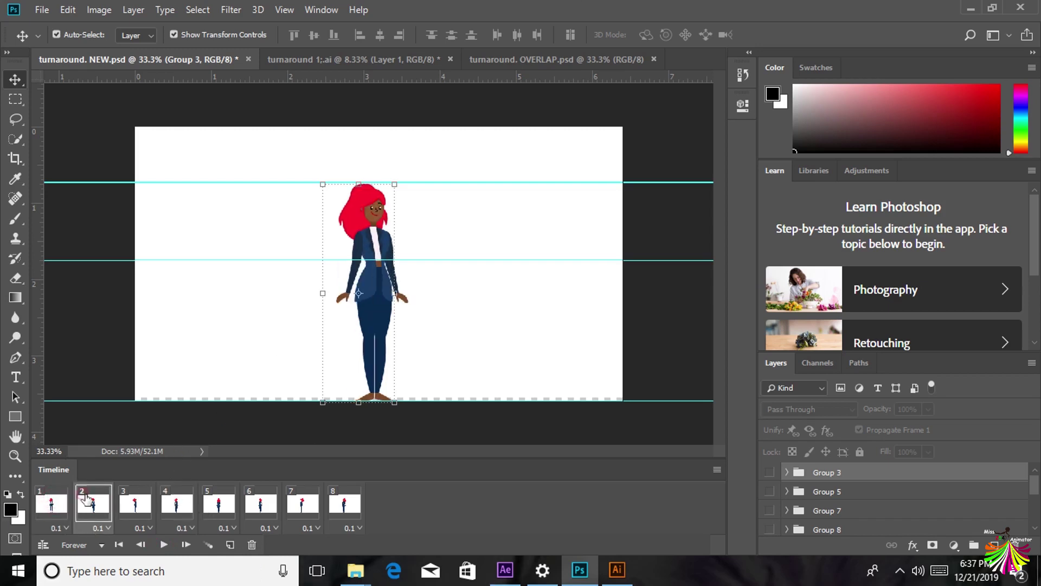
pyautogui.click(135, 502)
pyautogui.click(176, 510)
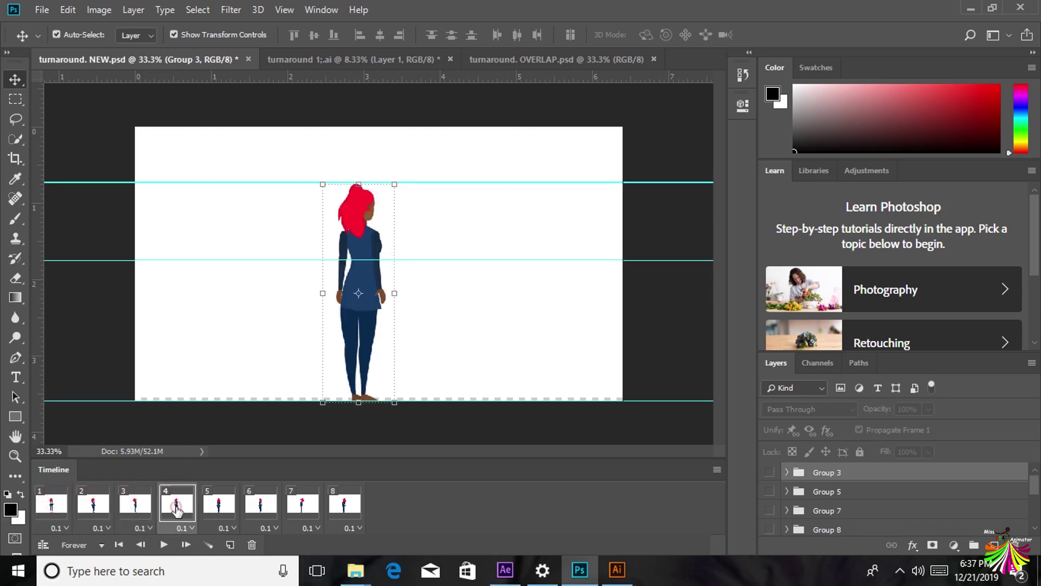
pyautogui.click(142, 510)
pyautogui.click(174, 513)
# - Nudge frame 4's back-view pose right with the arrow key, comparing against frame 3
pyautogui.press('Right')
pyautogui.press('Right')
pyautogui.press('Right')
pyautogui.press('Right')
pyautogui.press('Right')
pyautogui.press('Right')
pyautogui.press('Right')
pyautogui.press('Right')
pyautogui.press('Right')
pyautogui.press('Right')
pyautogui.press('Right')
pyautogui.press('Right')
pyautogui.press('Right')
pyautogui.press('Right')
pyautogui.press('Right')
pyautogui.press('Right')
pyautogui.press('Right')
pyautogui.press('Right')
pyautogui.press('Right')
pyautogui.press('Right')
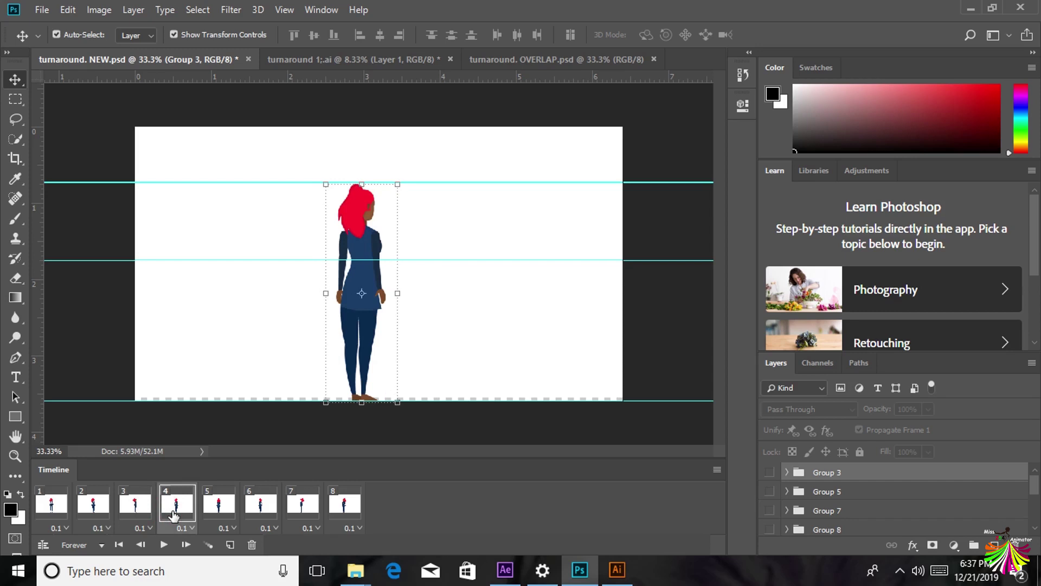
pyautogui.click(145, 508)
pyautogui.click(174, 513)
pyautogui.click(145, 509)
pyautogui.click(176, 511)
pyautogui.click(135, 508)
pyautogui.click(176, 510)
# - Review frames 5 to 8, then play and stop the turnaround again
pyautogui.click(219, 511)
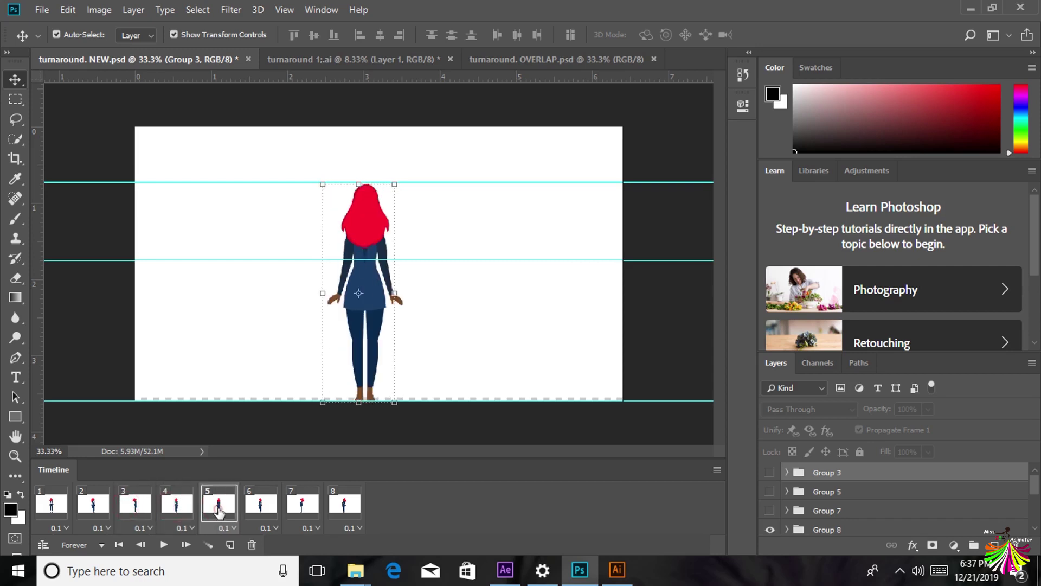
pyautogui.click(262, 508)
pyautogui.click(291, 513)
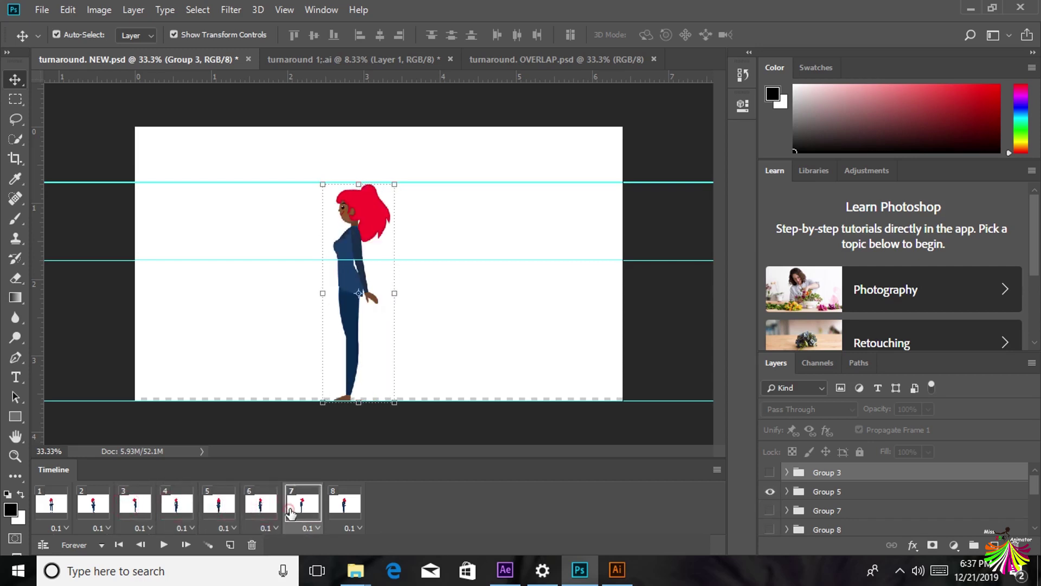
pyautogui.click(345, 502)
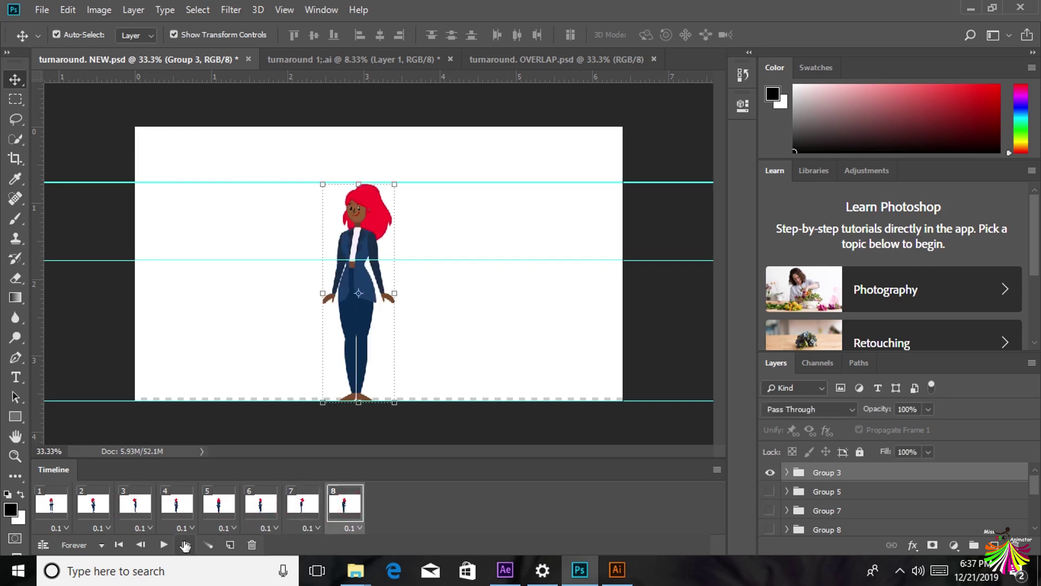
pyautogui.click(165, 545)
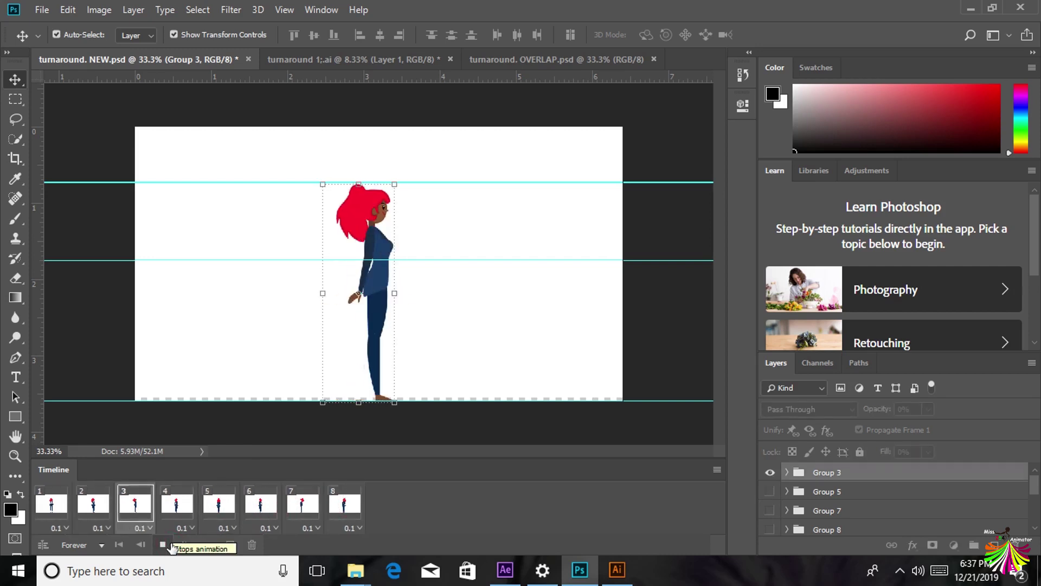
pyautogui.click(163, 544)
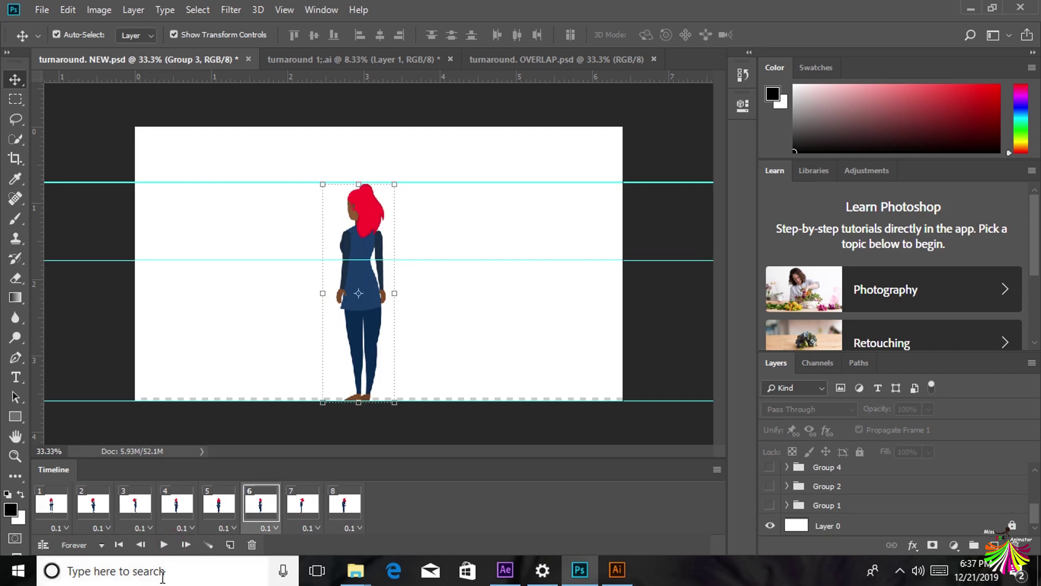
# - Step through frames 1 to 4 to recheck the poses
pyautogui.click(52, 507)
pyautogui.click(93, 504)
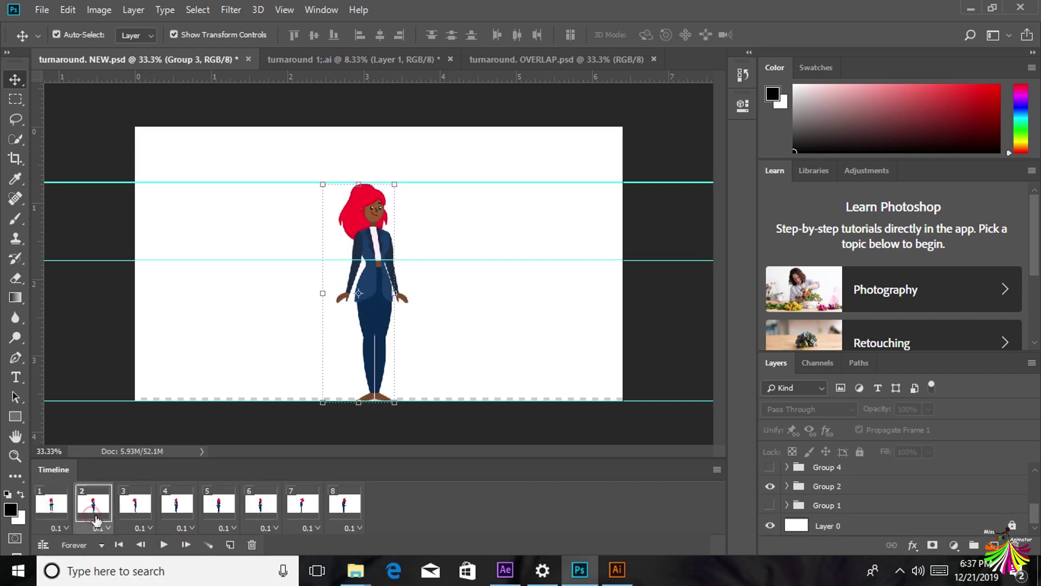
pyautogui.click(136, 508)
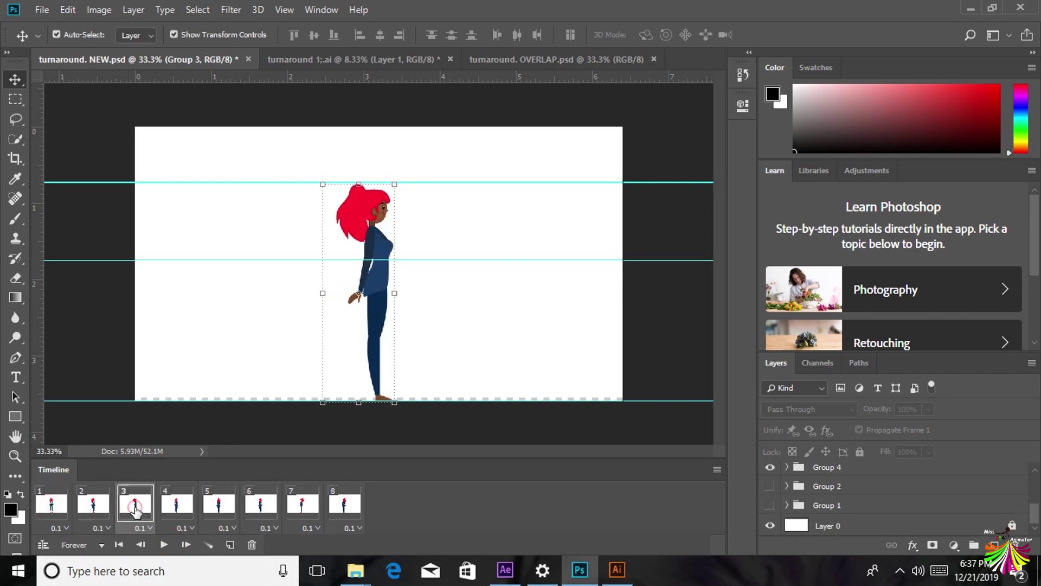
pyautogui.click(163, 514)
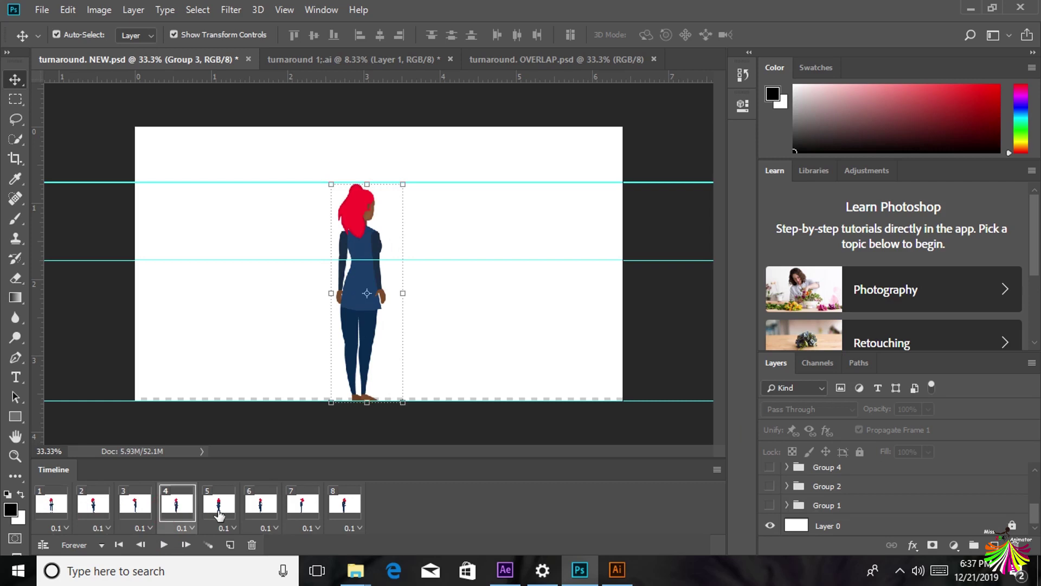
# - Shift frame 4's back-view pose about 12 px right and compare it with frame 3
pyautogui.moveTo(367, 294); pyautogui.dragTo(376, 294)
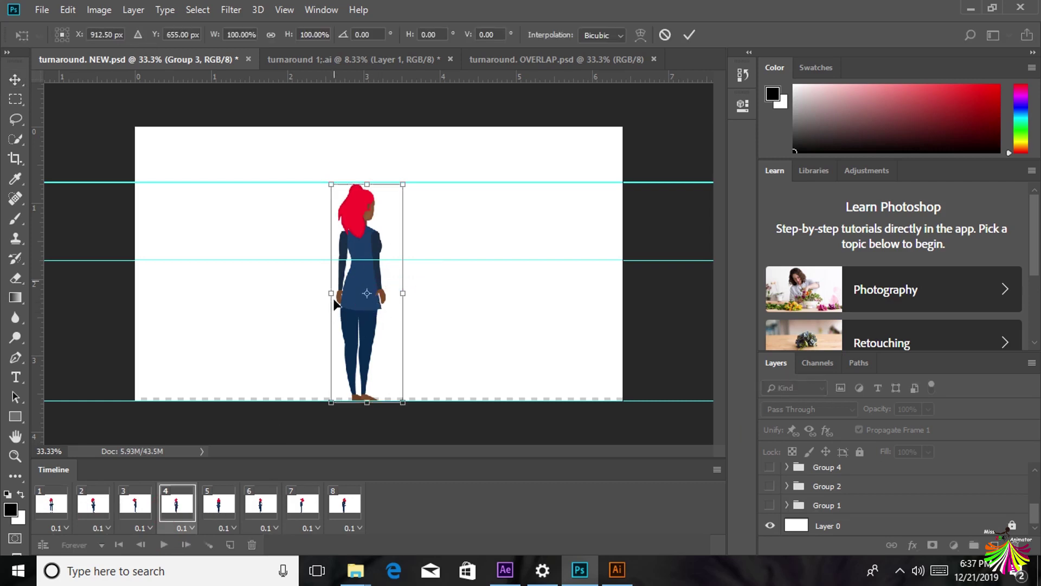
pyautogui.click(689, 35)
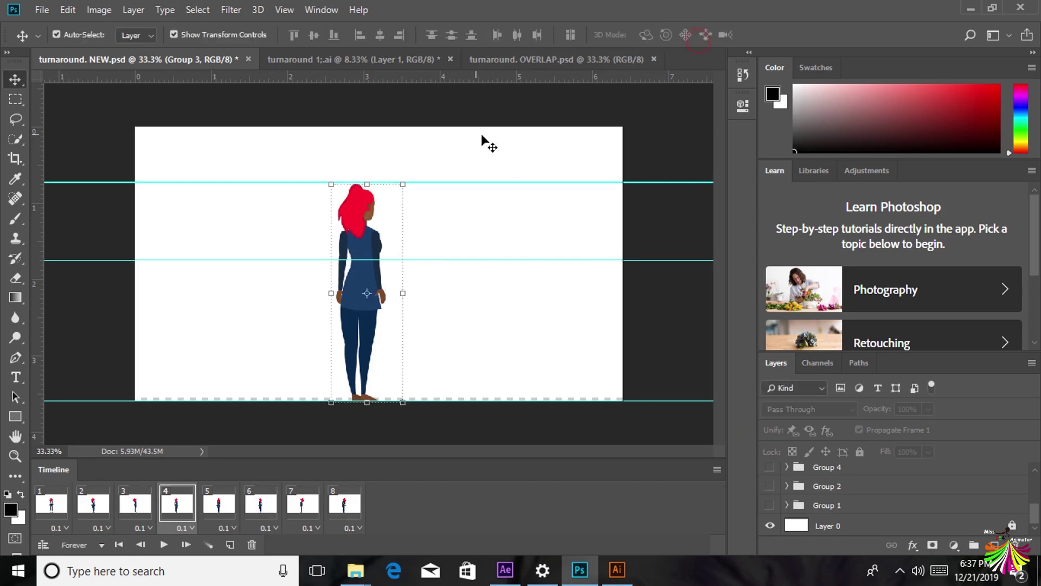
pyautogui.moveTo(373, 213); pyautogui.dragTo(380, 213)
pyautogui.click(133, 507)
pyautogui.click(172, 509)
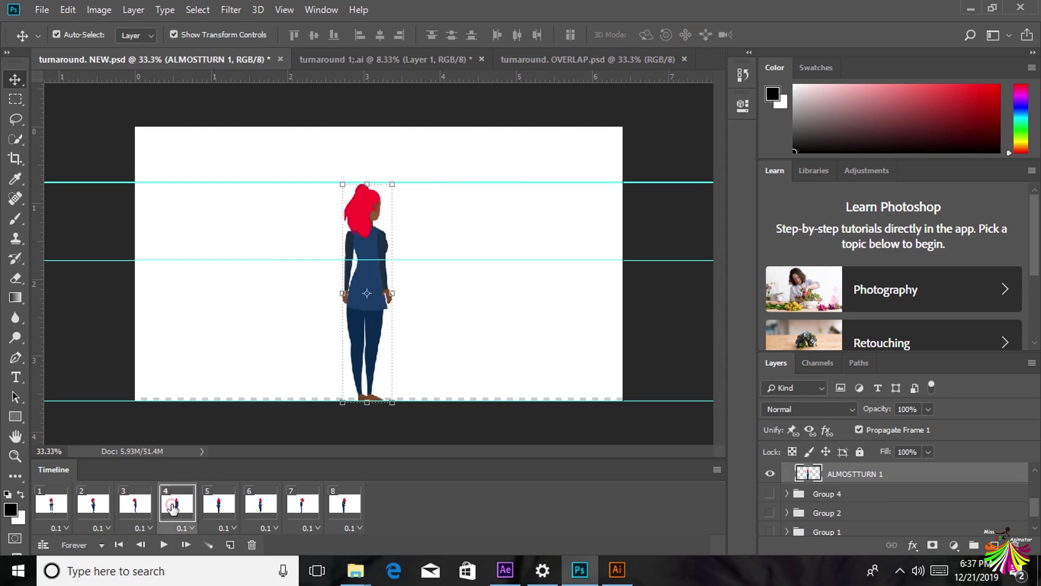
# - Review frames 3 to 8, then preview playback and stop on the side view
pyautogui.click(135, 505)
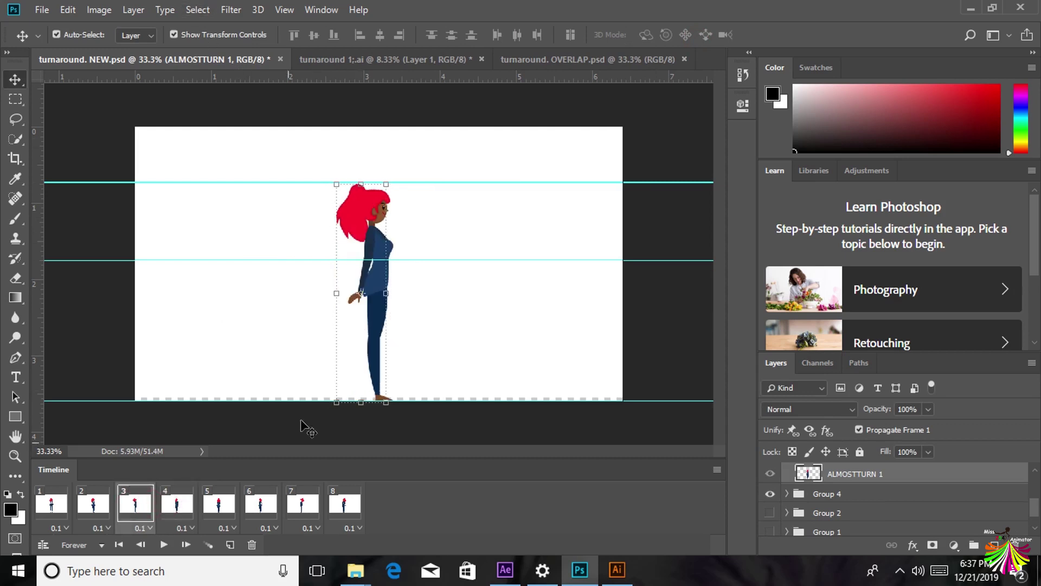
pyautogui.click(210, 510)
pyautogui.click(254, 509)
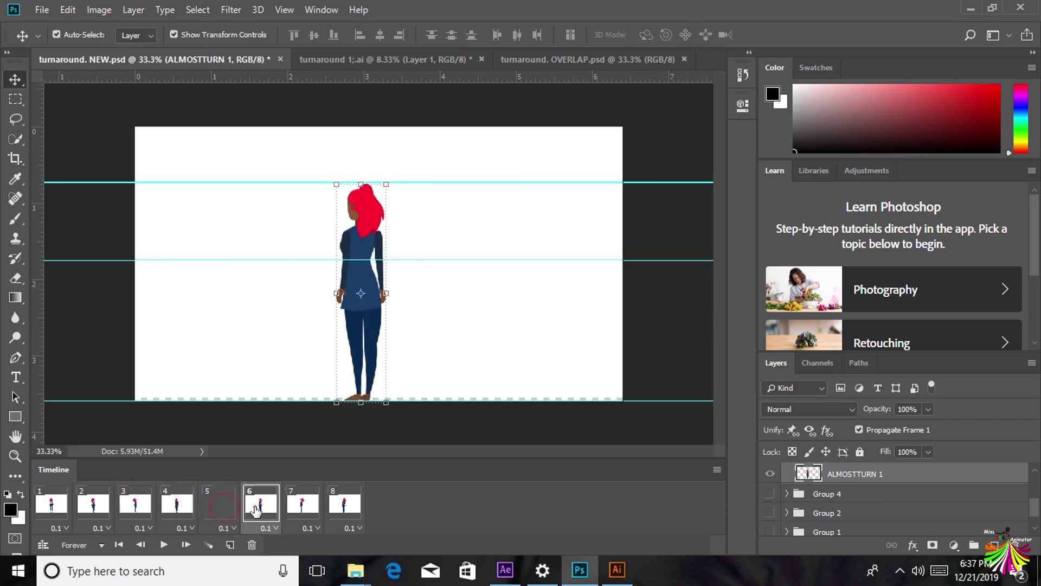
pyautogui.click(302, 507)
pyautogui.click(361, 508)
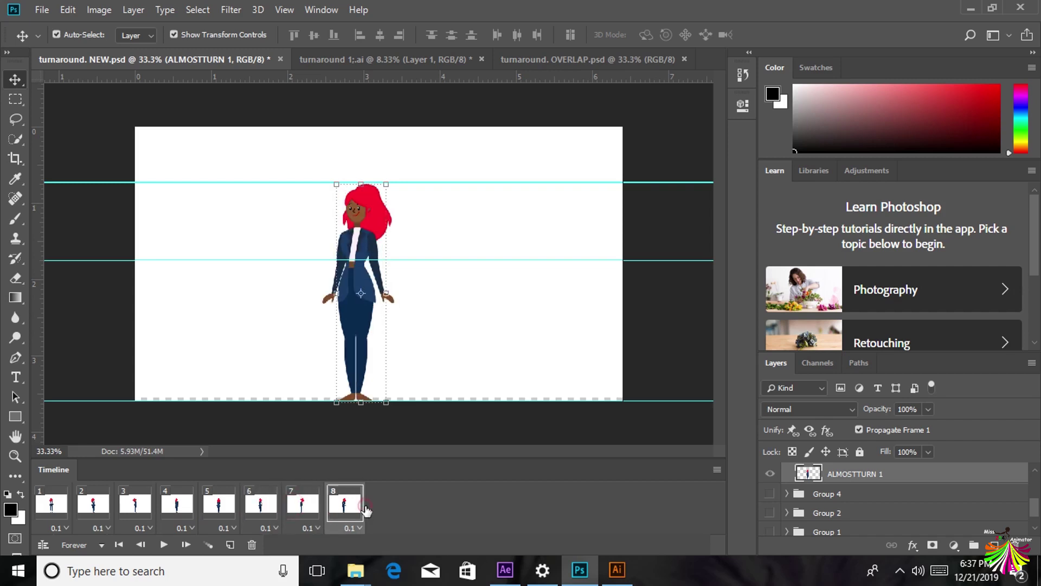
pyautogui.click(163, 545)
pyautogui.click(387, 223)
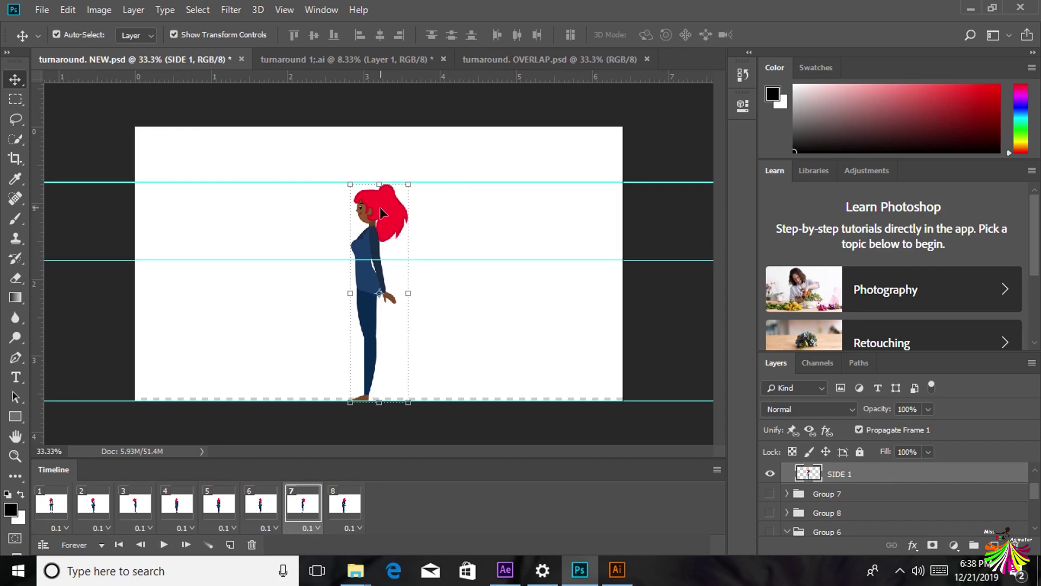
# - Raise frame 7's SIDE 1 figure slightly and compare it with frames 6, 8 and 3
pyautogui.moveTo(390, 229); pyautogui.dragTo(390, 227)
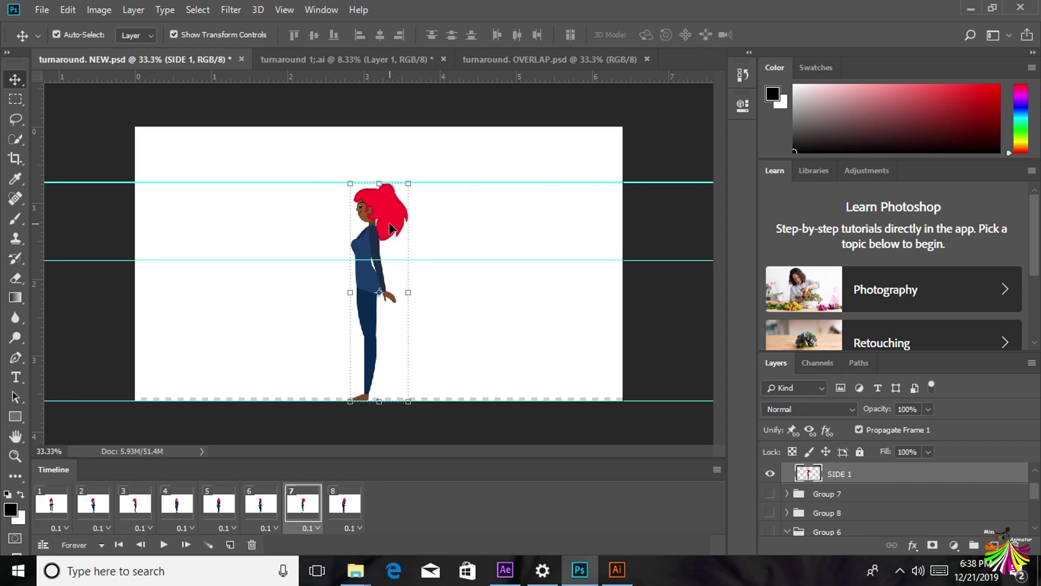
pyautogui.click(259, 509)
pyautogui.click(322, 510)
pyautogui.click(344, 509)
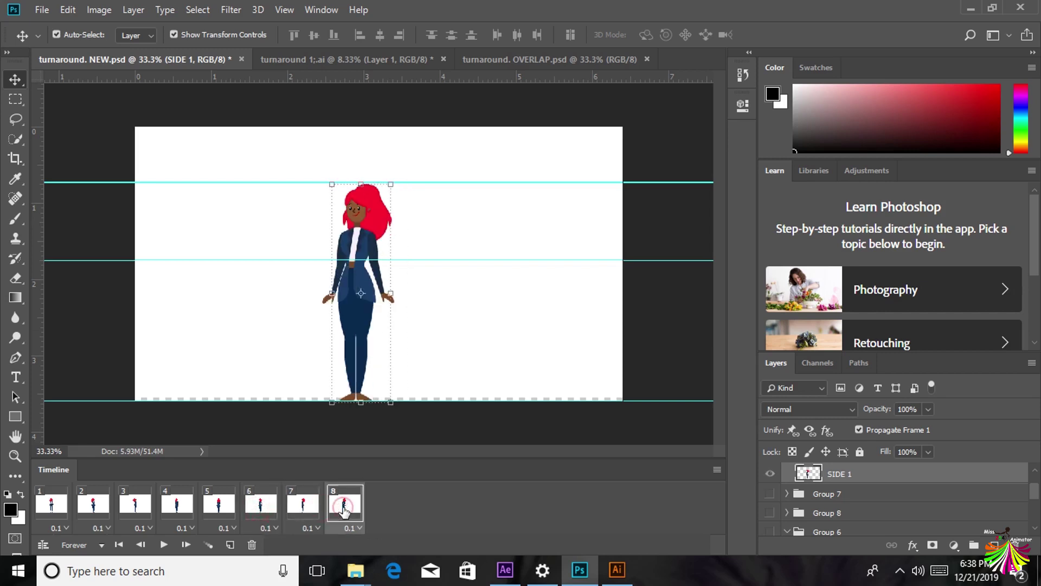
pyautogui.click(314, 512)
pyautogui.click(137, 511)
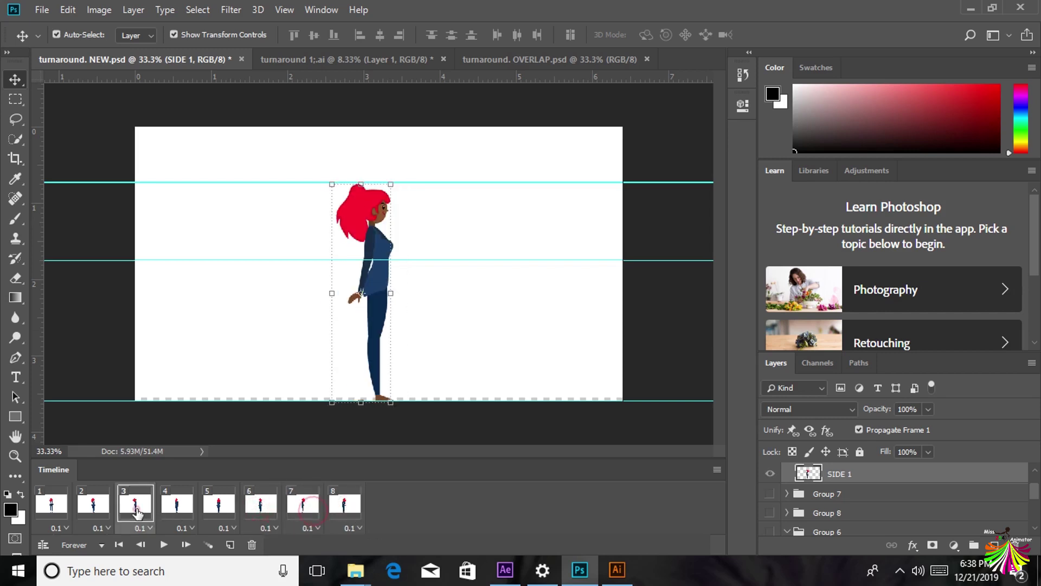
# - Replay the turnaround to check alignment, then stop on frame 1
pyautogui.click(164, 545)
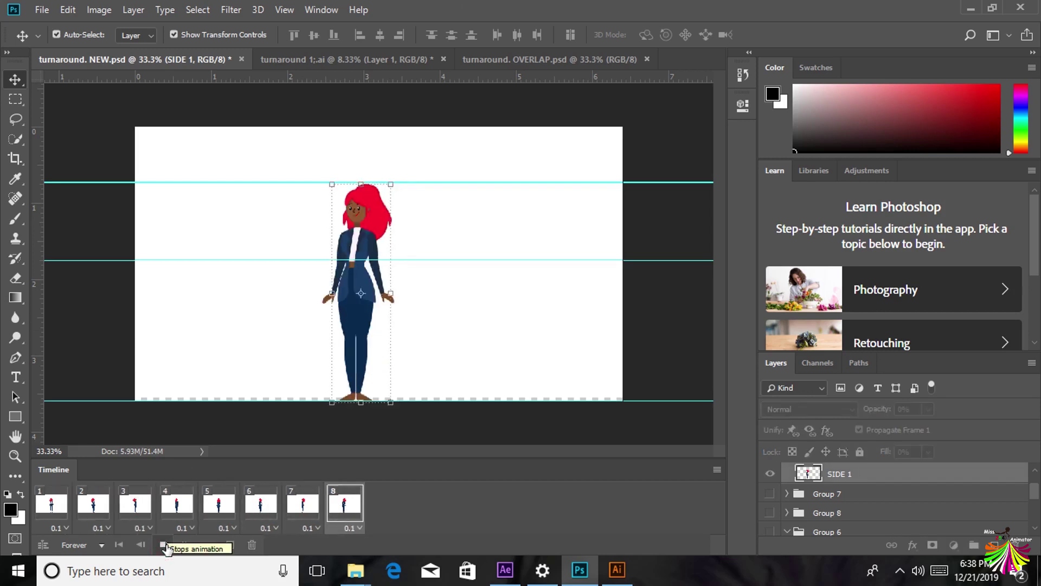
pyautogui.click(165, 545)
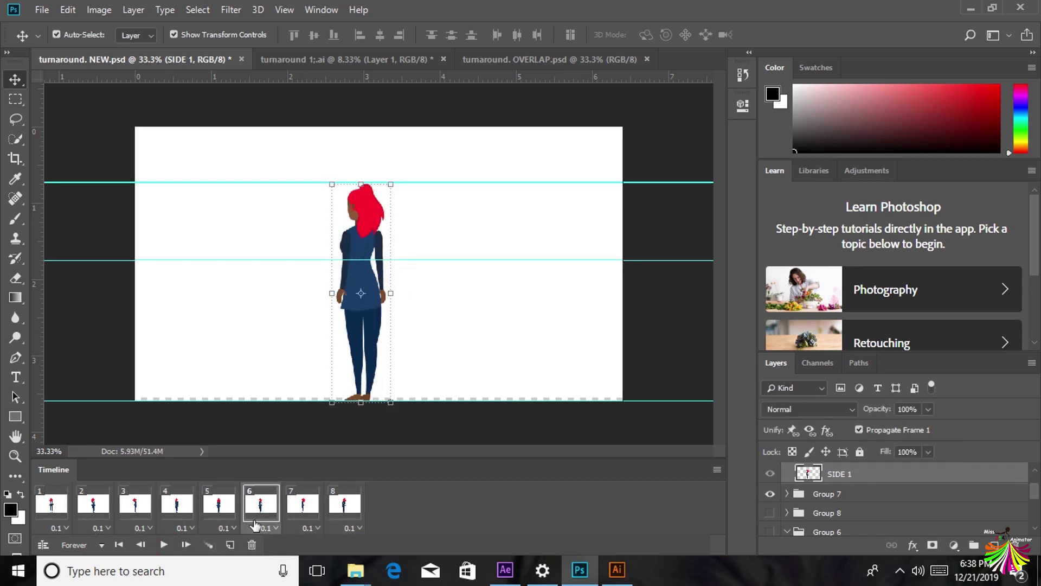
pyautogui.click(53, 506)
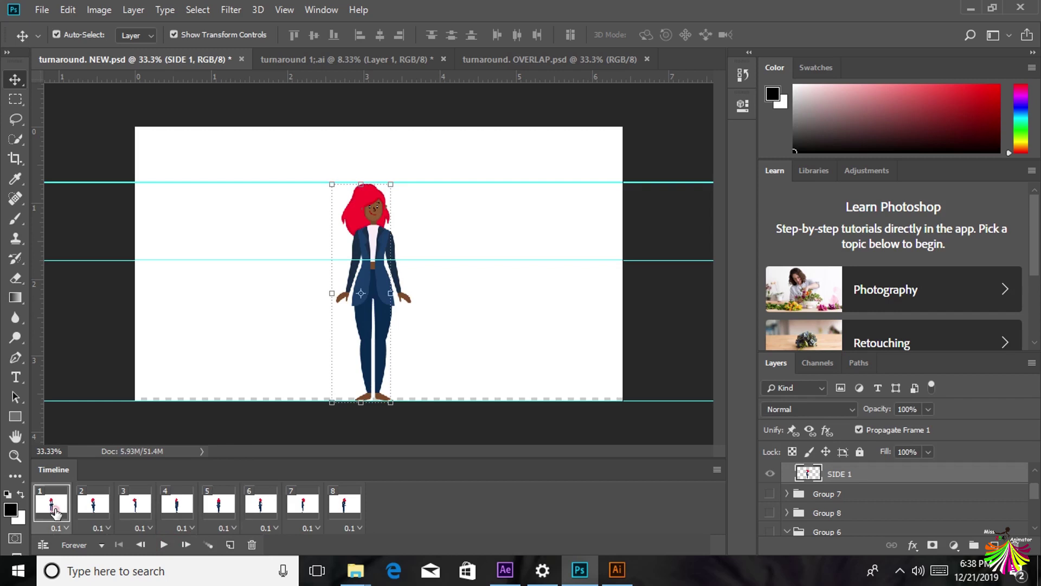
# - Add vertical guides at 2.600 in and 3.590 in, then review frames 2 through 5
pyautogui.moveTo(43, 165); pyautogui.dragTo(337, 175)
pyautogui.moveTo(43, 161); pyautogui.dragTo(411, 201)
pyautogui.click(96, 501)
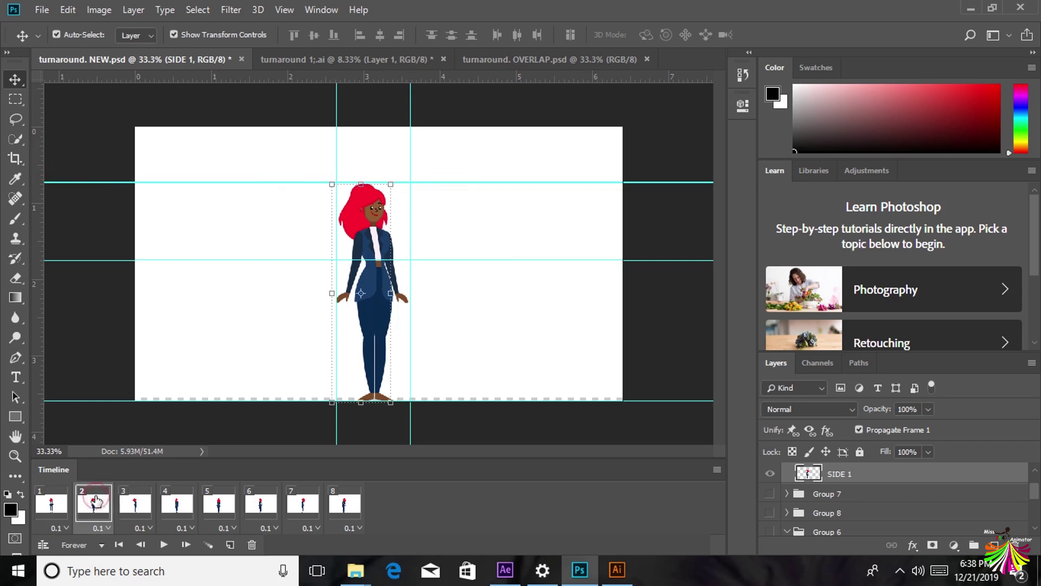
pyautogui.click(136, 504)
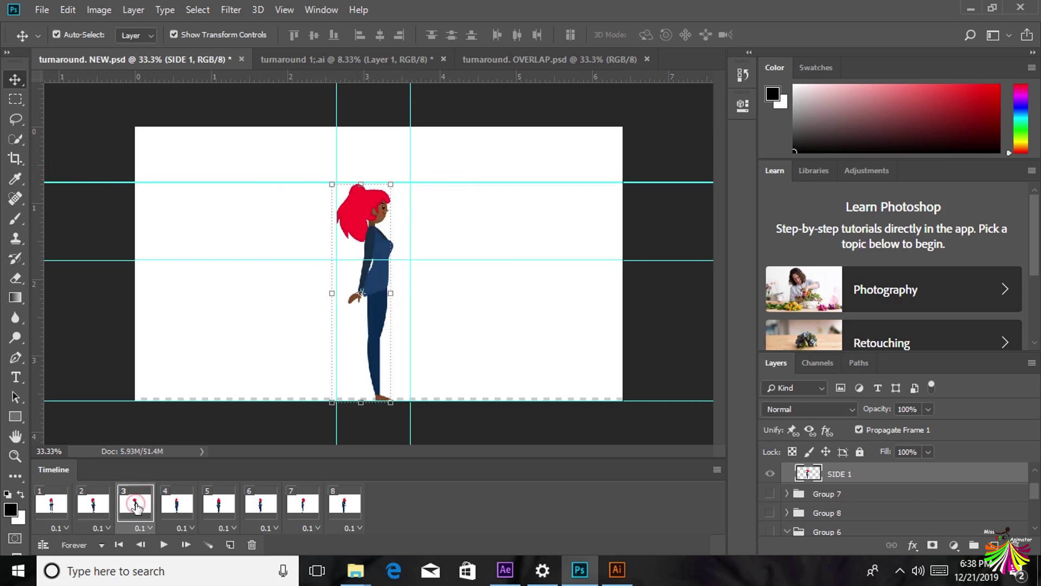
pyautogui.click(182, 504)
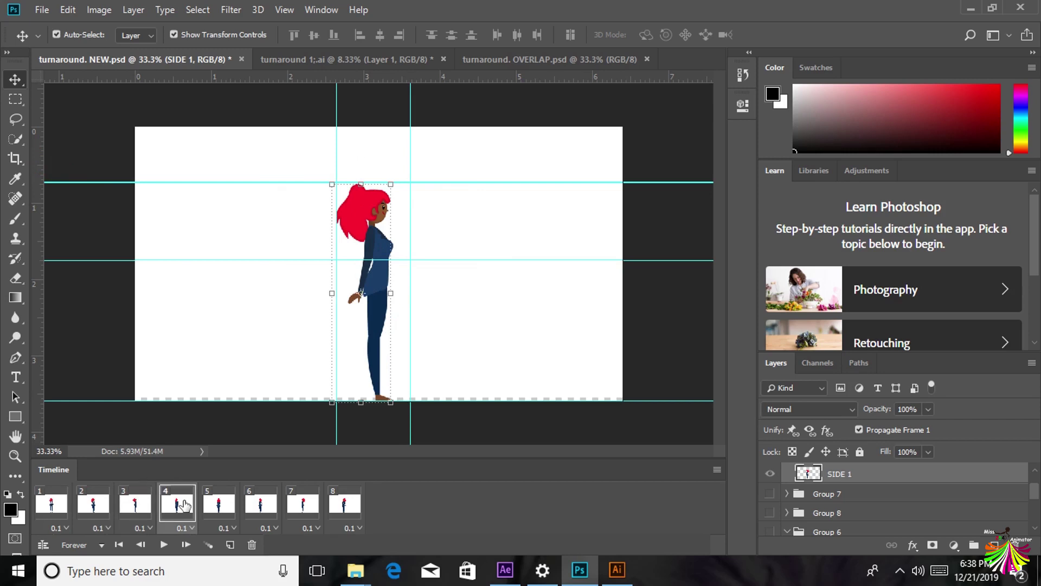
pyautogui.click(223, 505)
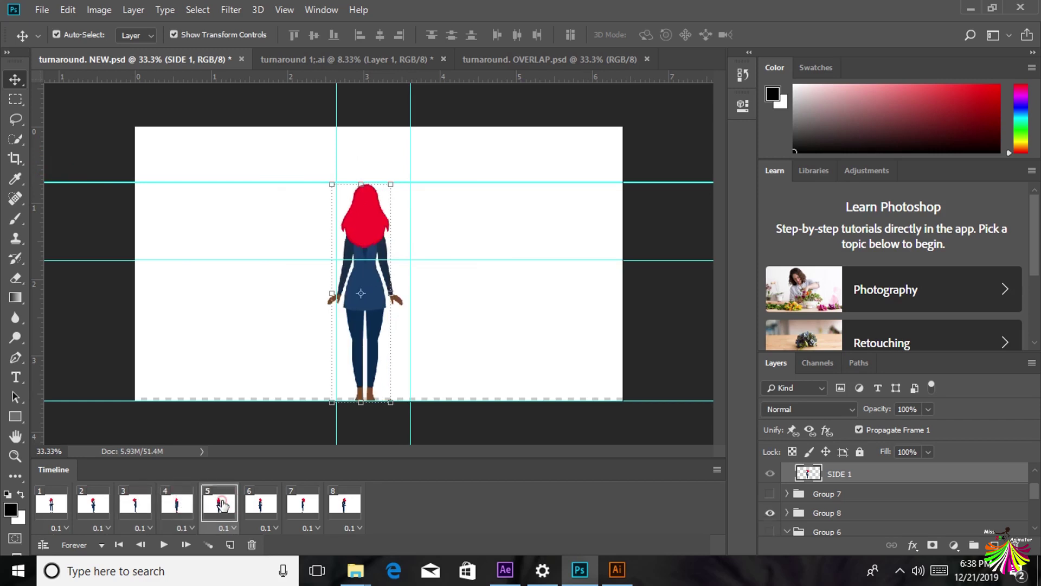
# - Shift frame 5's BACK figure right to centre it between the guides
pyautogui.click(364, 240)
pyautogui.moveTo(369, 225); pyautogui.dragTo(374, 224)
pyautogui.hotkey('shift', 'Right')
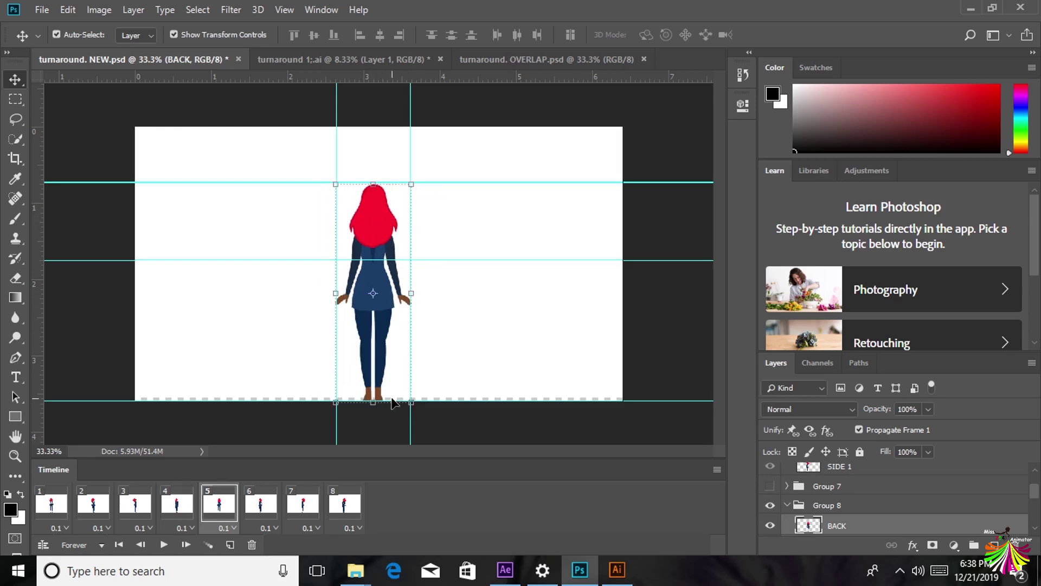
# - Move frame 6's ALMOSTTURN 1 figure right to centre it, comparing against frames 5–8
pyautogui.click(270, 511)
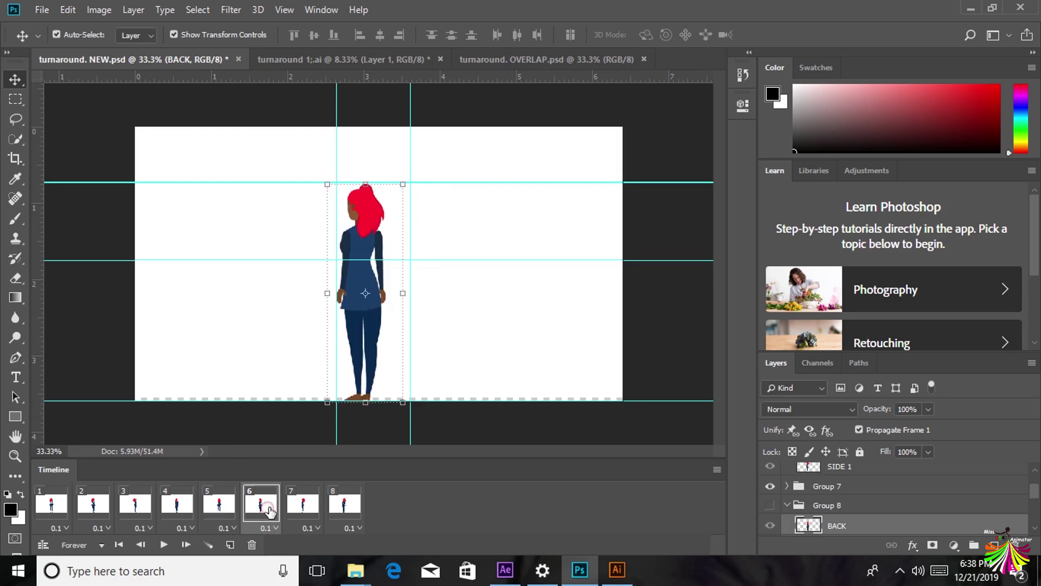
pyautogui.moveTo(368, 230); pyautogui.dragTo(374, 232)
pyautogui.click(231, 520)
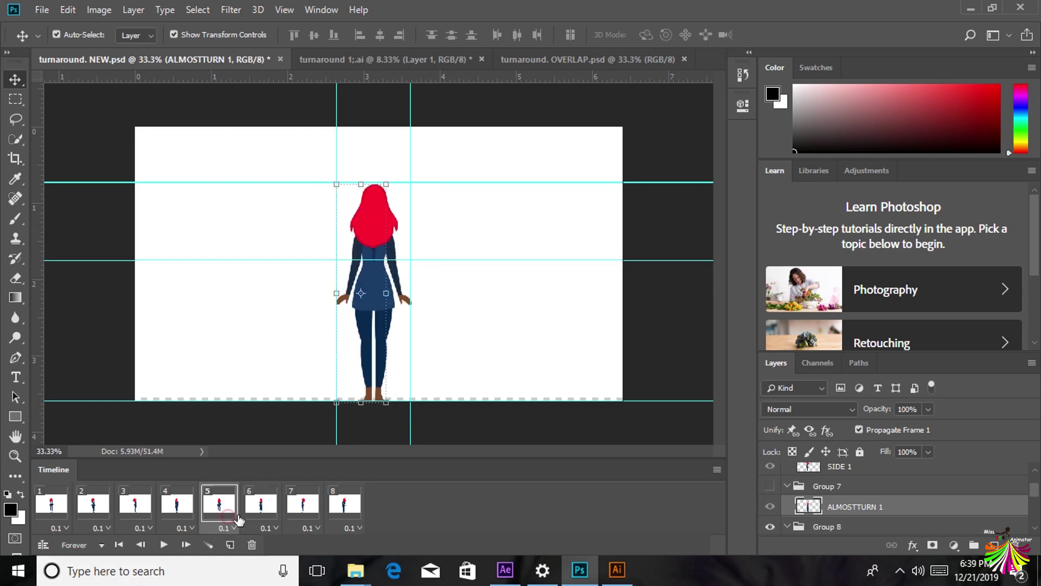
pyautogui.click(265, 515)
pyautogui.click(309, 512)
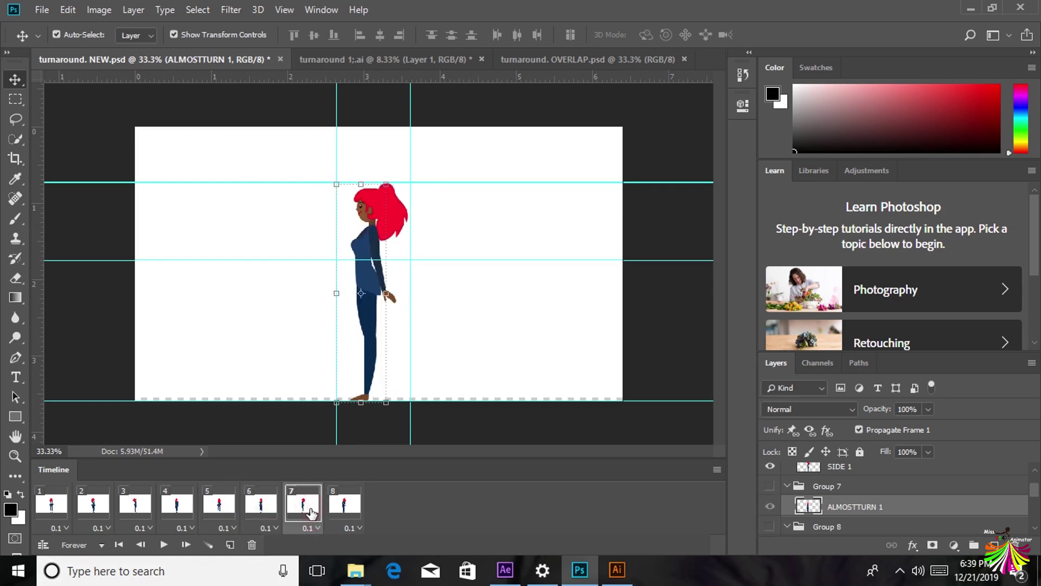
pyautogui.click(344, 509)
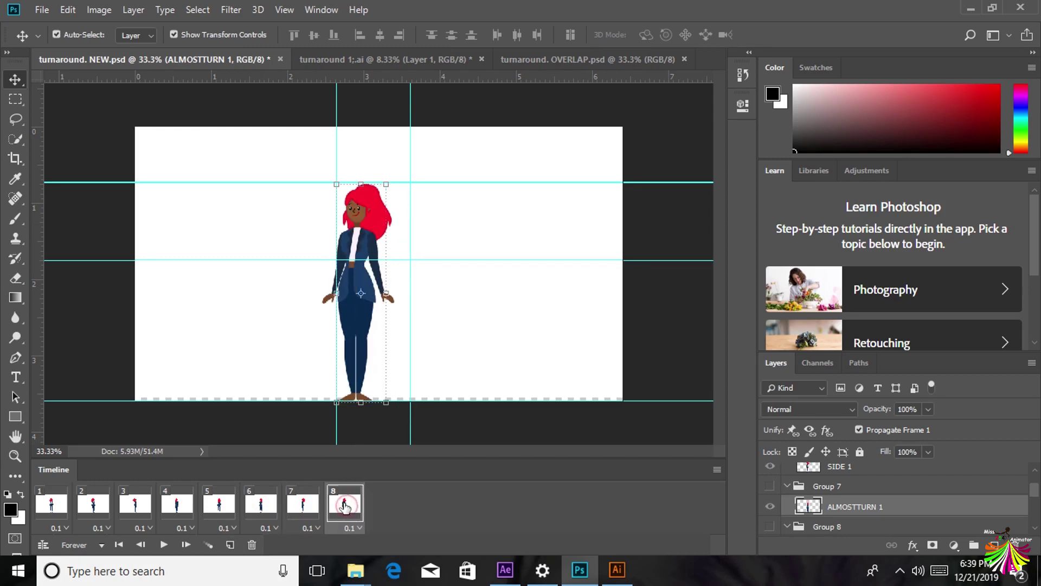
# - Shift frame 8's THREE QUARTER 1 figure right to centre it, then check all eight frames
pyautogui.moveTo(366, 215); pyautogui.dragTo(380, 216)
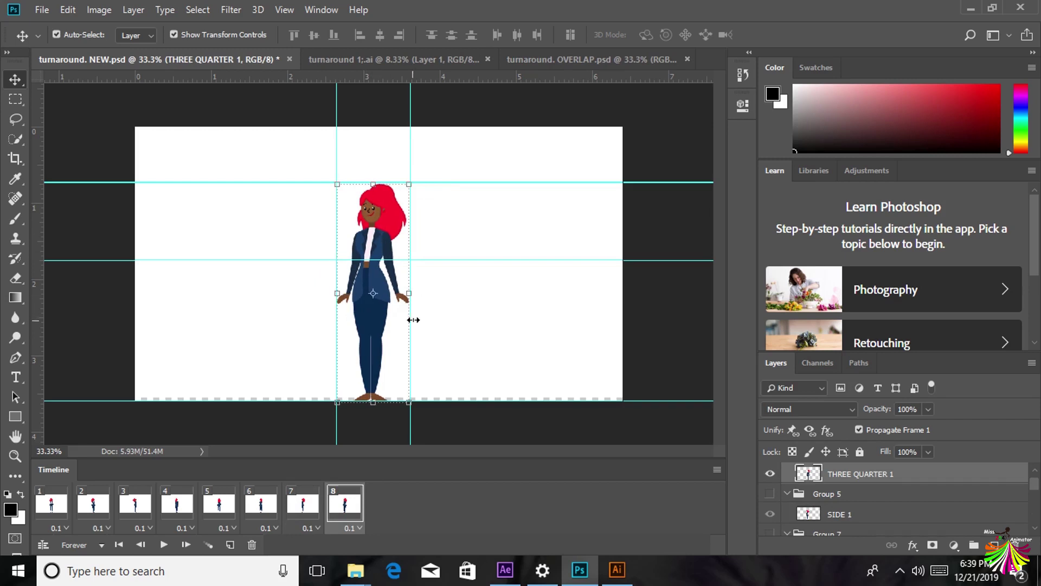
pyautogui.click(306, 502)
pyautogui.click(263, 507)
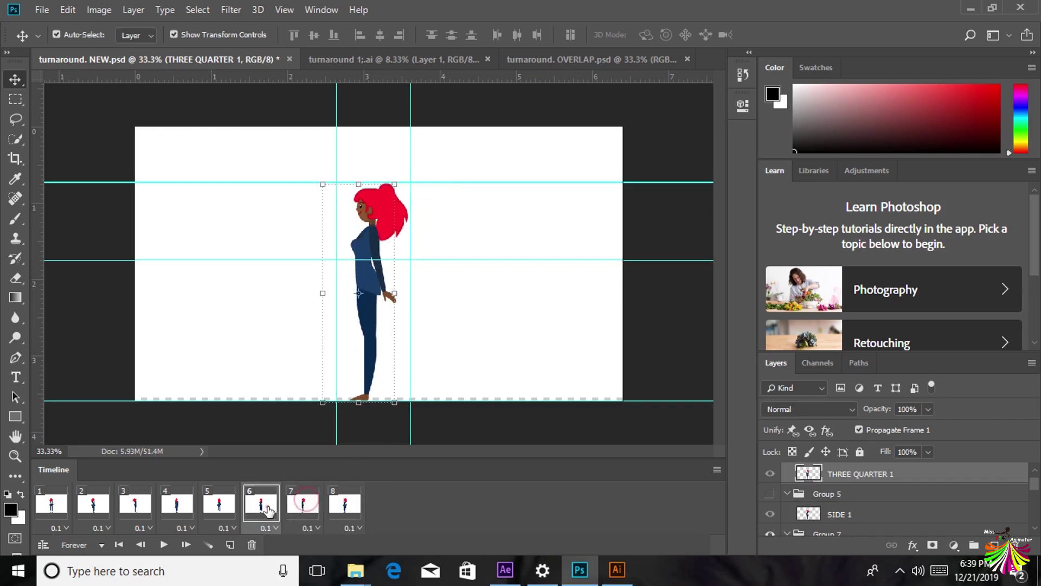
pyautogui.click(222, 509)
pyautogui.click(50, 503)
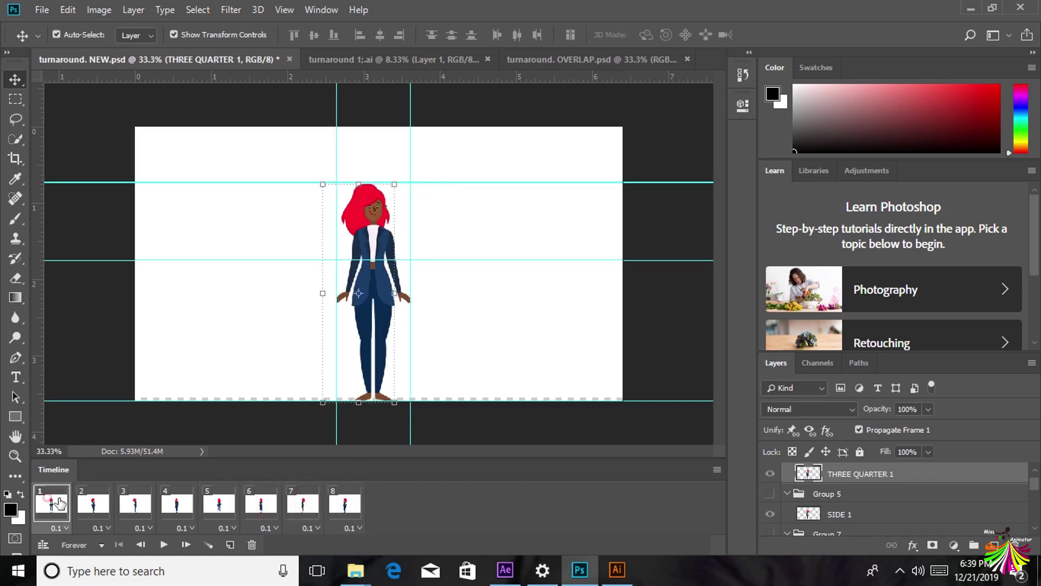
pyautogui.click(103, 512)
pyautogui.click(134, 507)
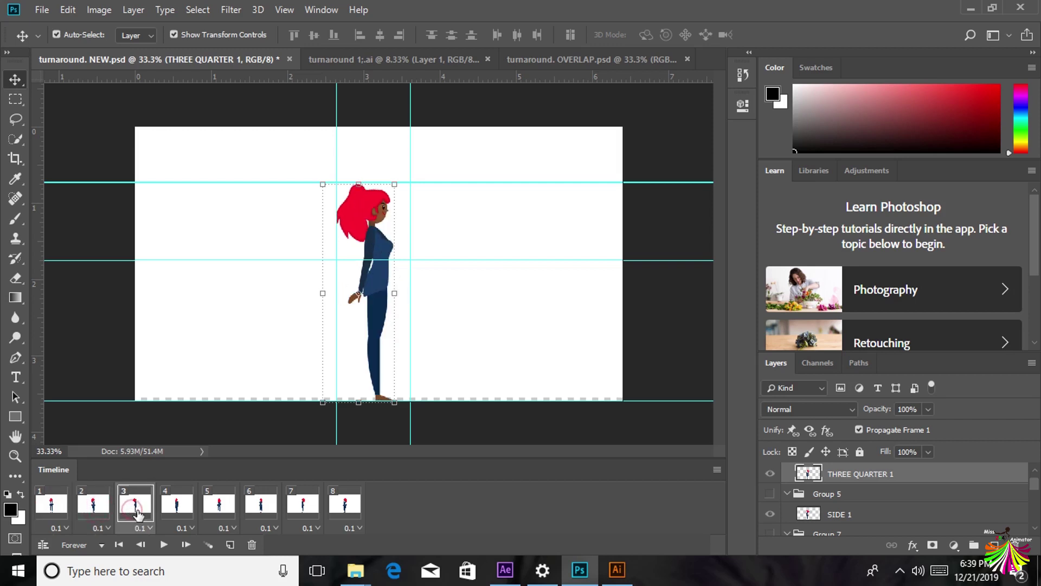
pyautogui.click(186, 508)
pyautogui.click(217, 508)
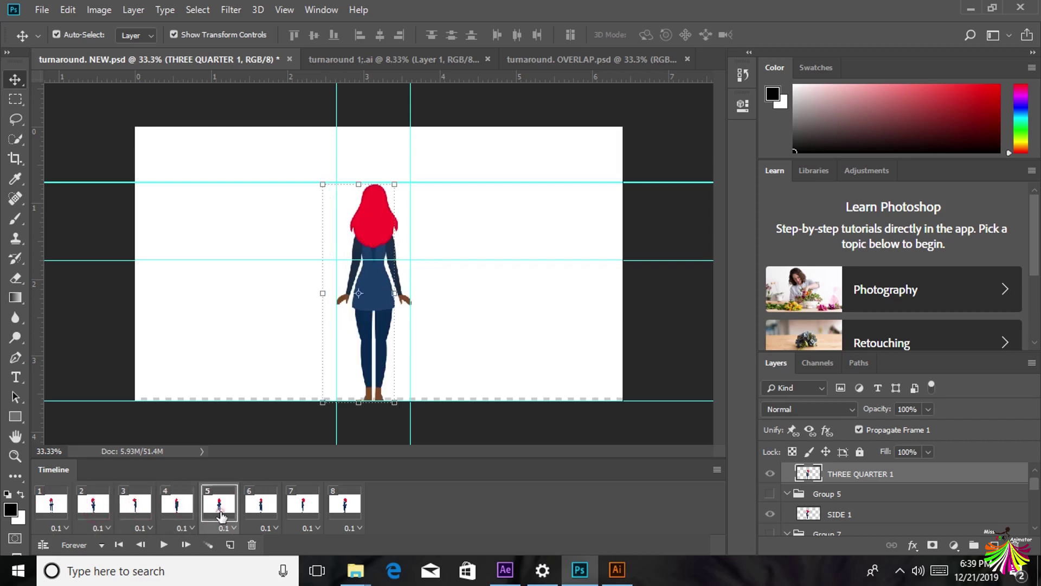
pyautogui.click(259, 508)
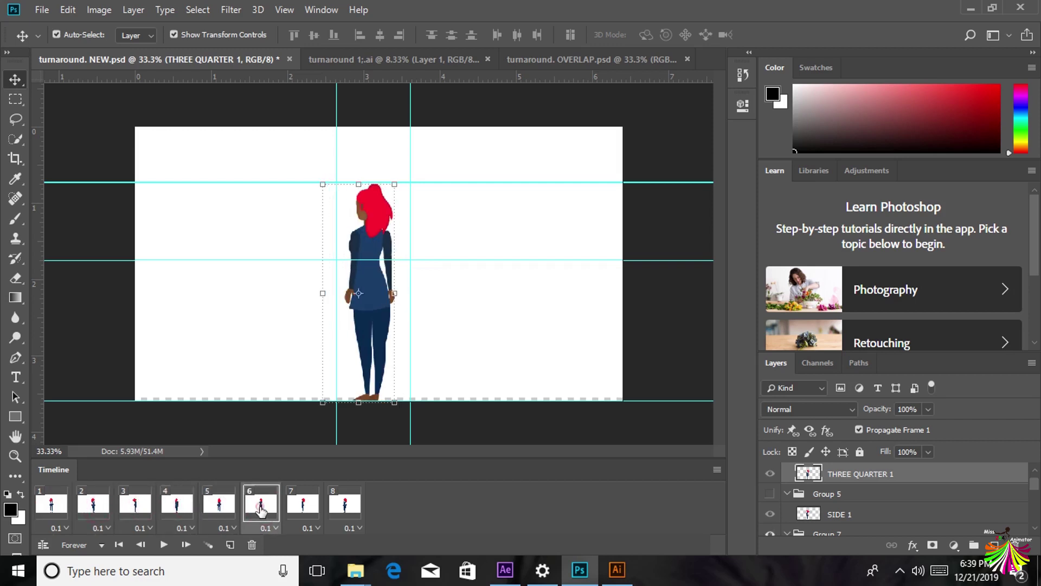
pyautogui.click(295, 509)
pyautogui.click(341, 507)
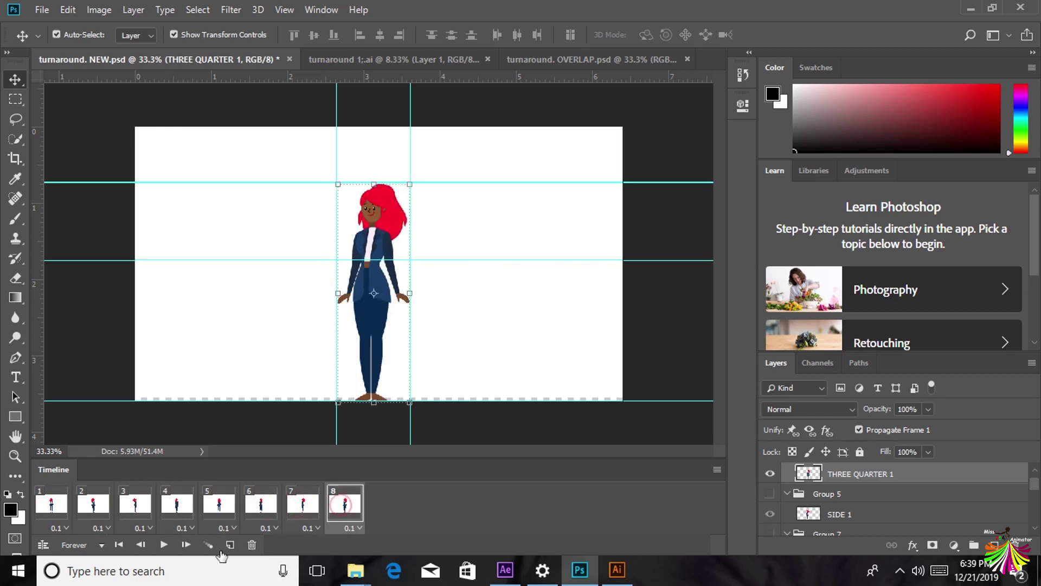
# - Preview playback, then fine-tune the position of frame 2's THREE QUARTER 1 figure
pyautogui.click(162, 544)
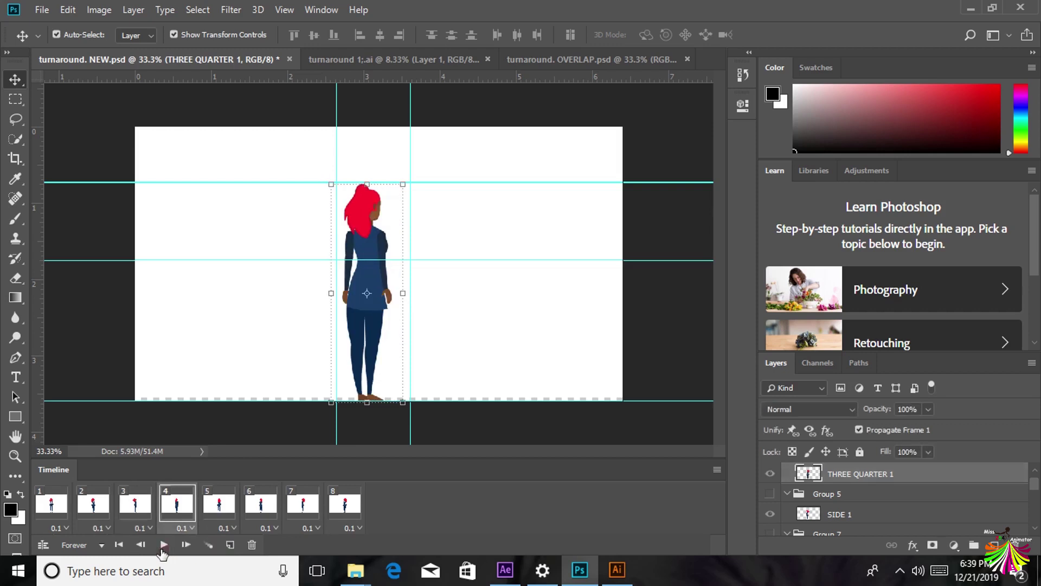
pyautogui.click(163, 545)
pyautogui.click(47, 513)
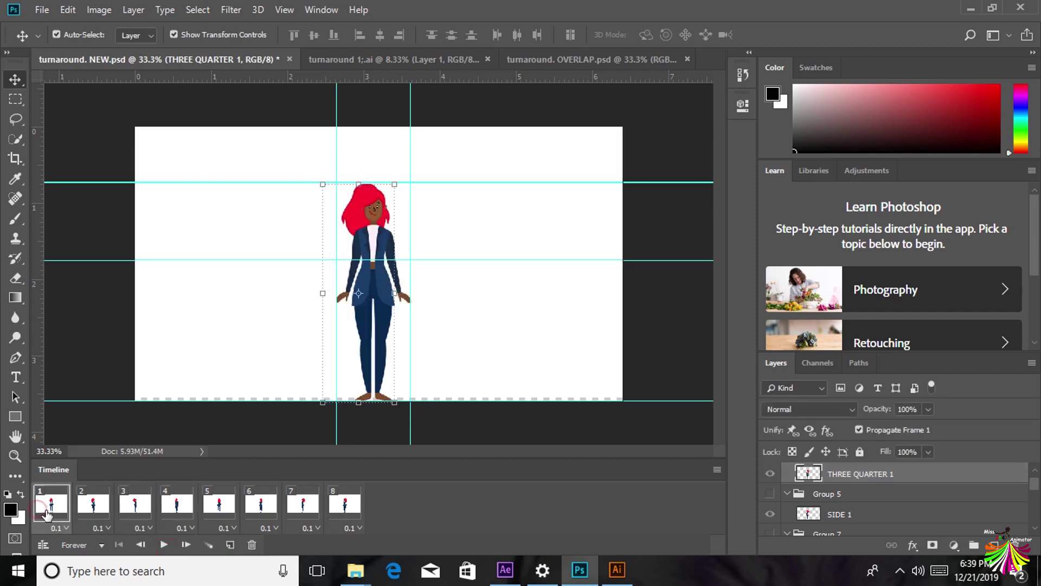
pyautogui.click(96, 513)
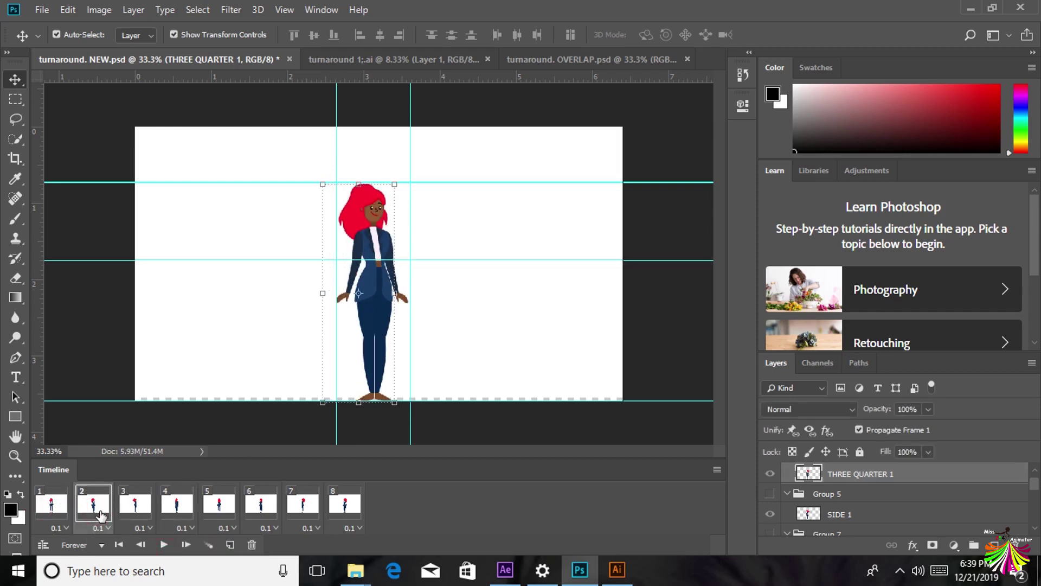
pyautogui.press('Right')
pyautogui.press('Right')
pyautogui.press('Right')
pyautogui.press('Right')
pyautogui.press('Right')
pyautogui.press('Right')
pyautogui.press('Right')
pyautogui.press('Right')
pyautogui.press('Right')
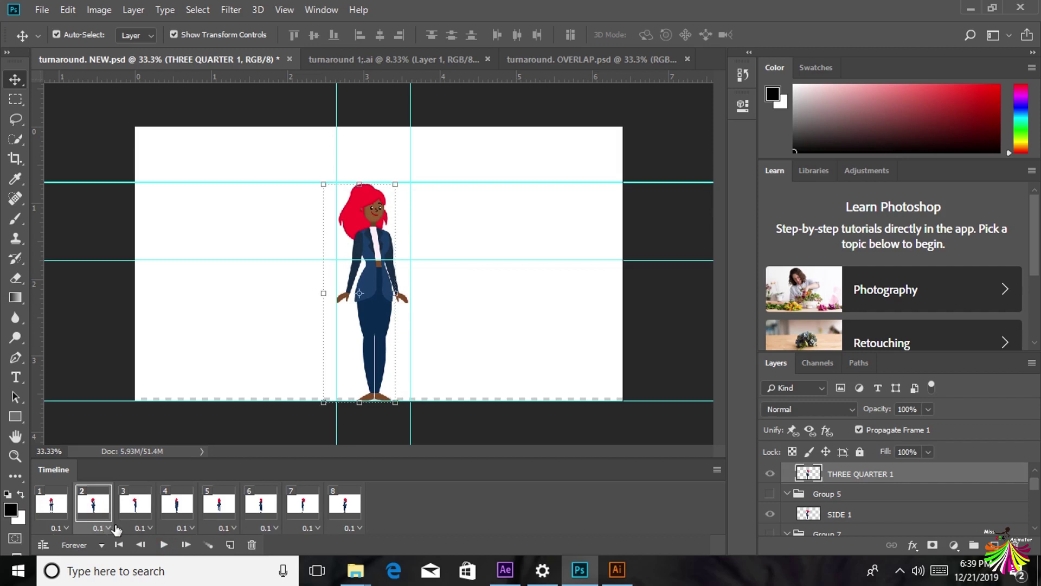
pyautogui.click(371, 211)
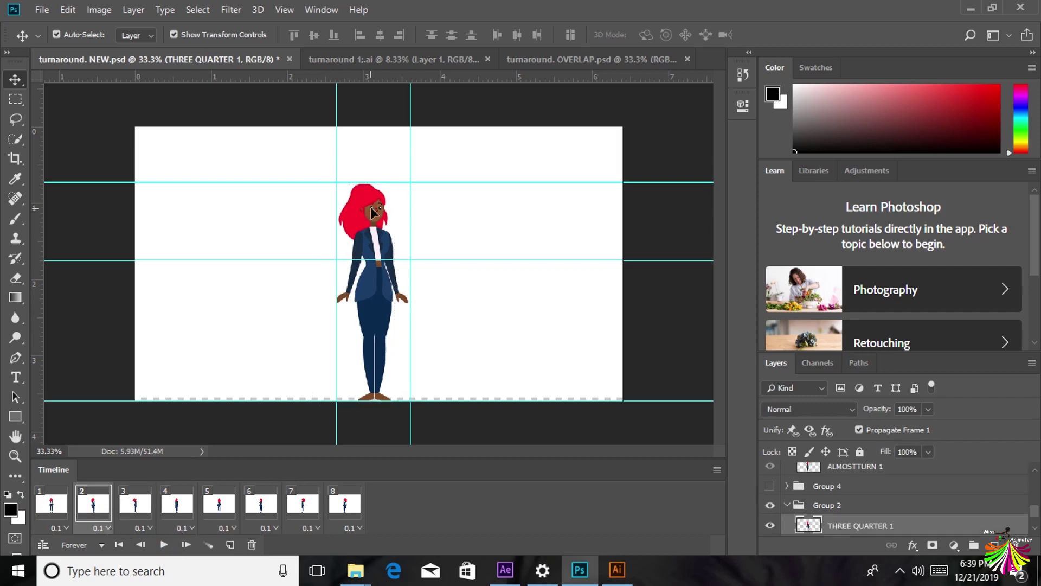
pyautogui.moveTo(372, 211); pyautogui.dragTo(373, 216)
pyautogui.press('Left')
pyautogui.press('Left')
pyautogui.press('Left')
pyautogui.press('Left')
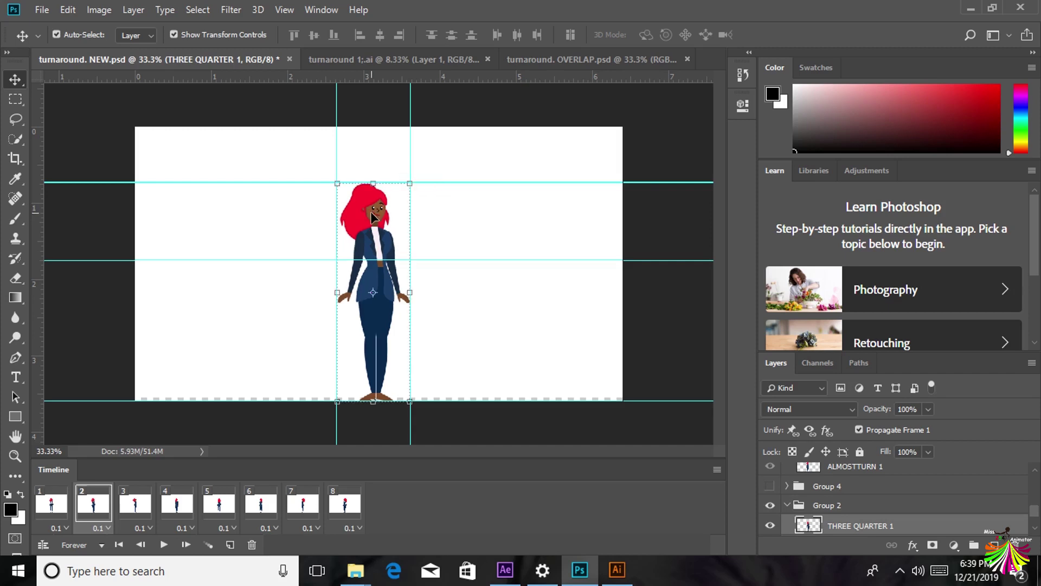
# - Compare poses across frames 1–6, then shift frame 6's ALMOSTTURN 1 figure further right
pyautogui.click(129, 512)
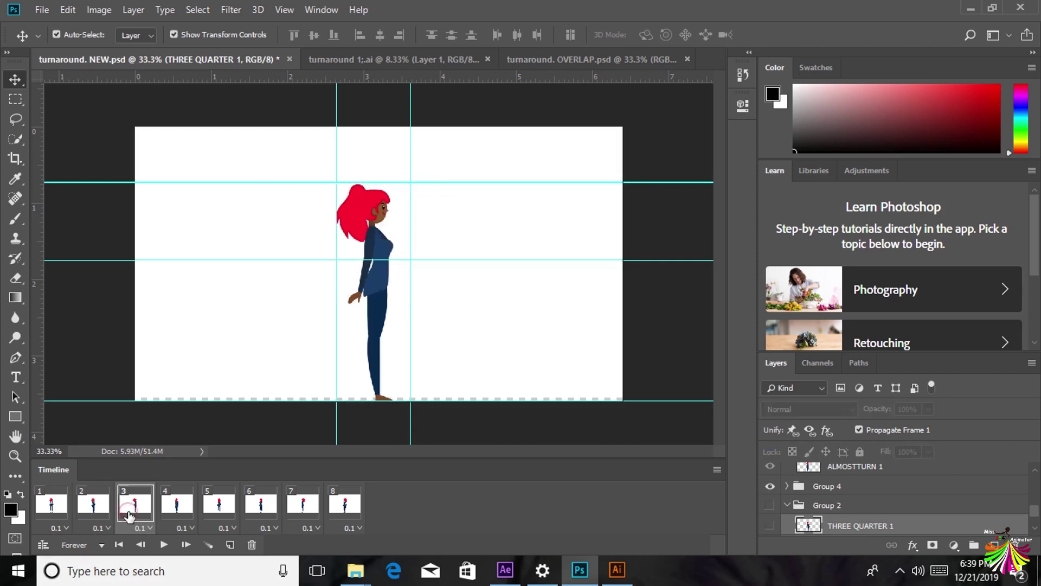
pyautogui.click(182, 509)
pyautogui.click(137, 507)
pyautogui.click(95, 509)
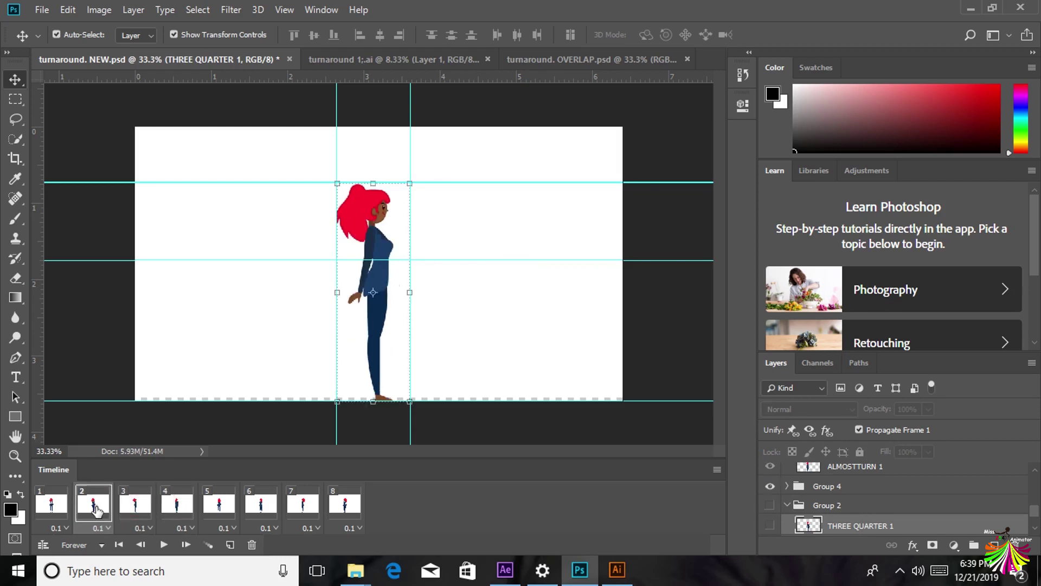
pyautogui.click(51, 505)
pyautogui.click(93, 507)
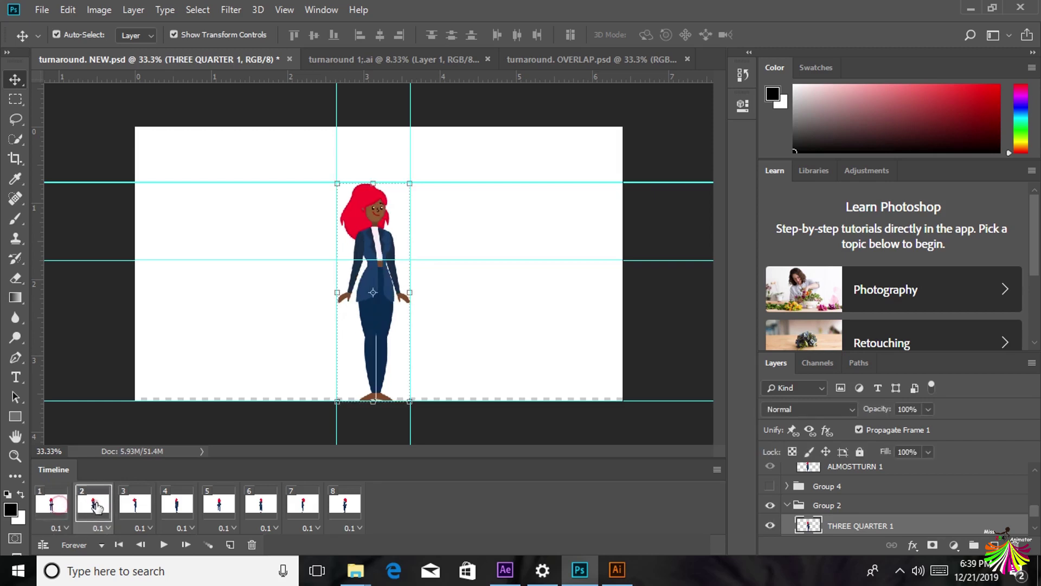
pyautogui.click(144, 510)
pyautogui.click(177, 510)
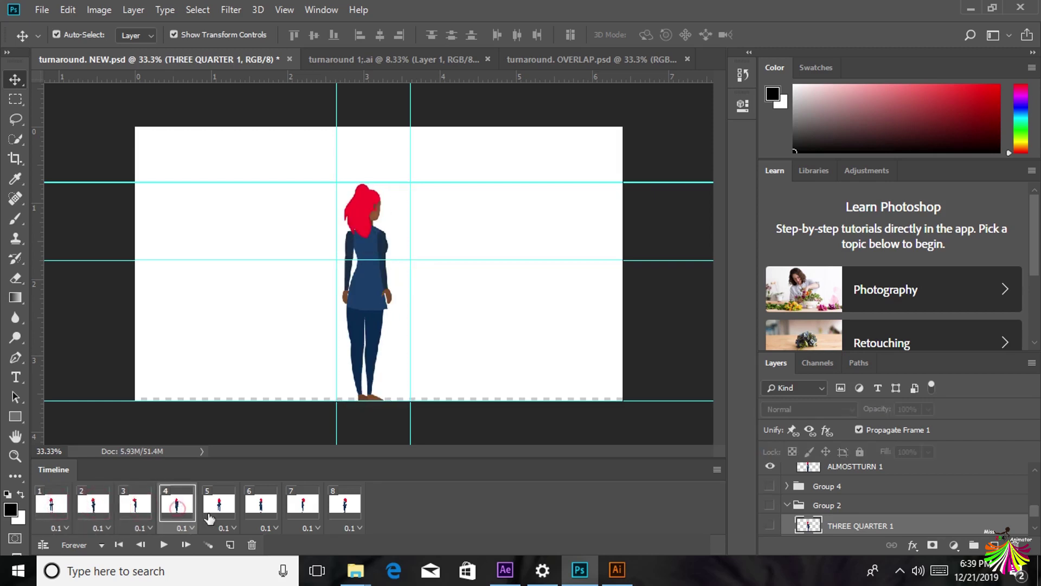
pyautogui.click(211, 517)
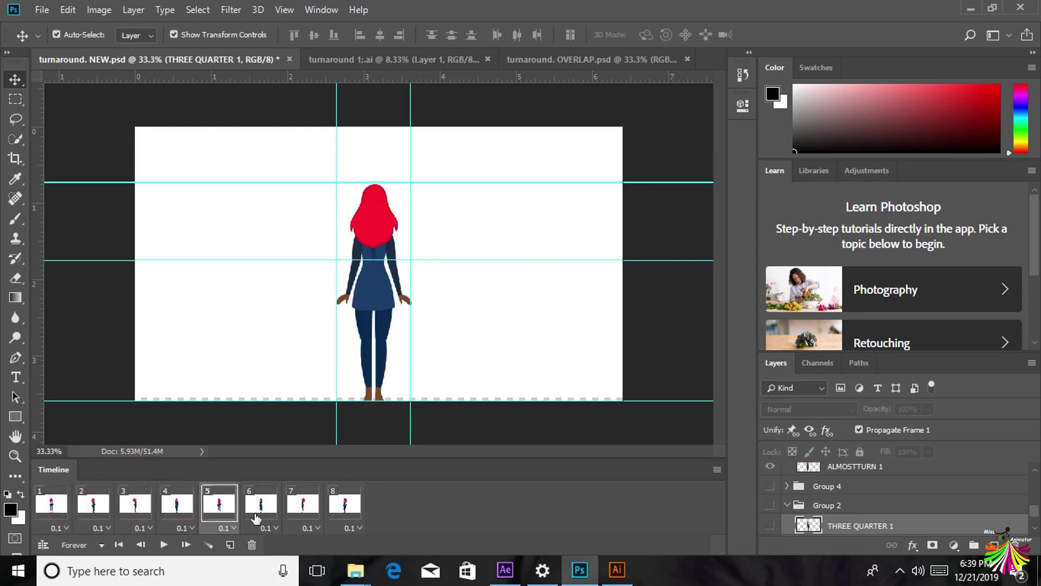
pyautogui.click(259, 515)
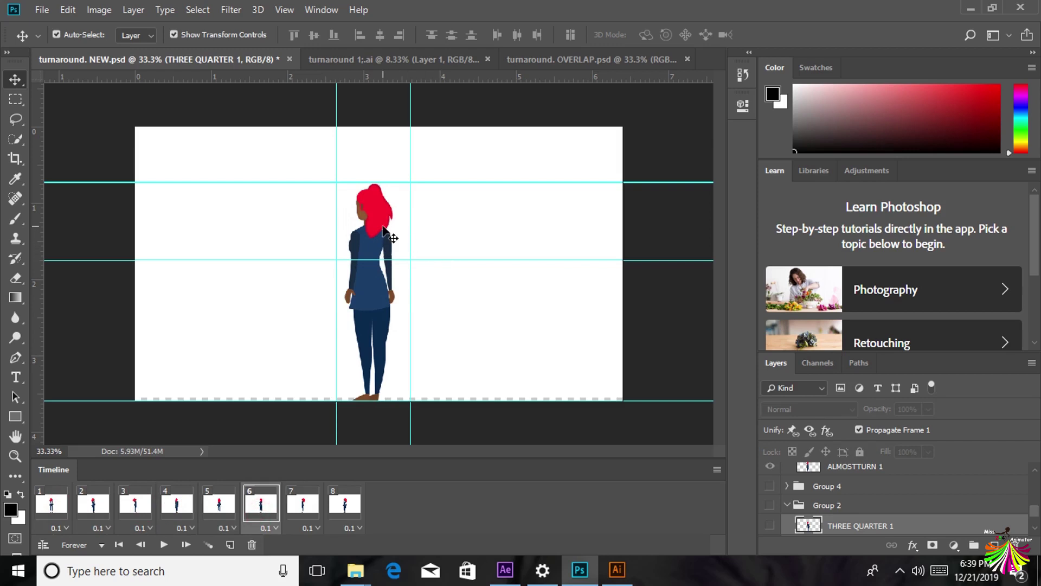
pyautogui.click(383, 230)
pyautogui.moveTo(381, 228); pyautogui.dragTo(391, 229)
# - Step through frames 5 to 8 to confirm the poses line up
pyautogui.click(219, 516)
pyautogui.click(261, 513)
pyautogui.click(305, 511)
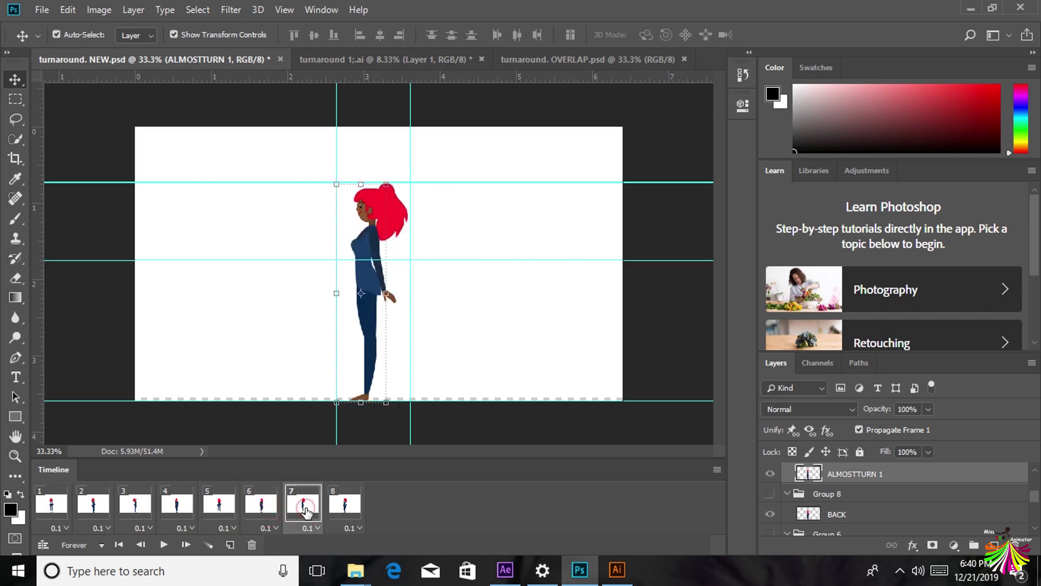
pyautogui.click(343, 508)
# - Play the turnaround twice to spot where the character jumps sideways
pyautogui.click(164, 545)
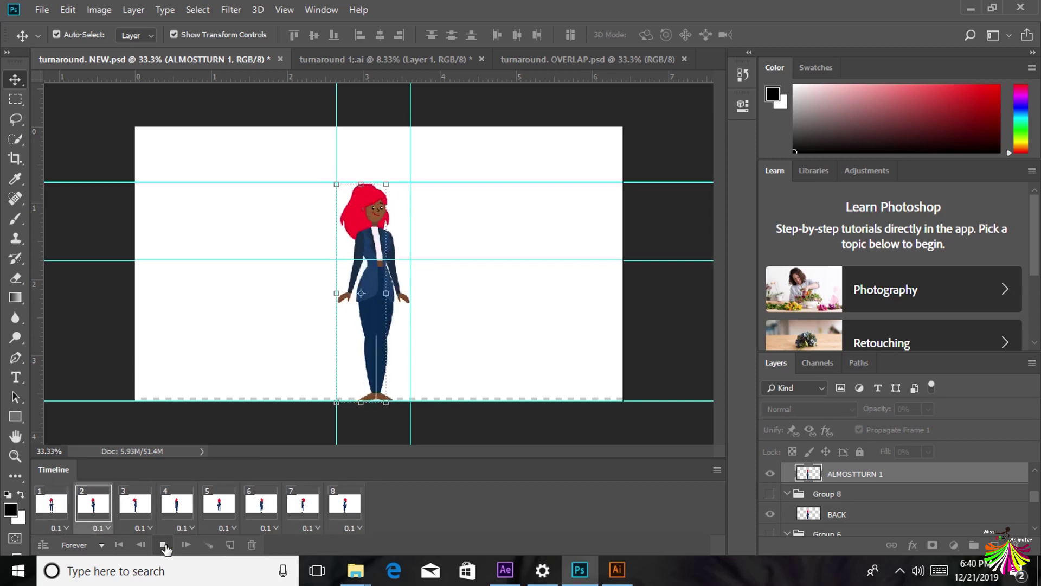
pyautogui.click(164, 545)
pyautogui.click(164, 545)
pyautogui.click(164, 545)
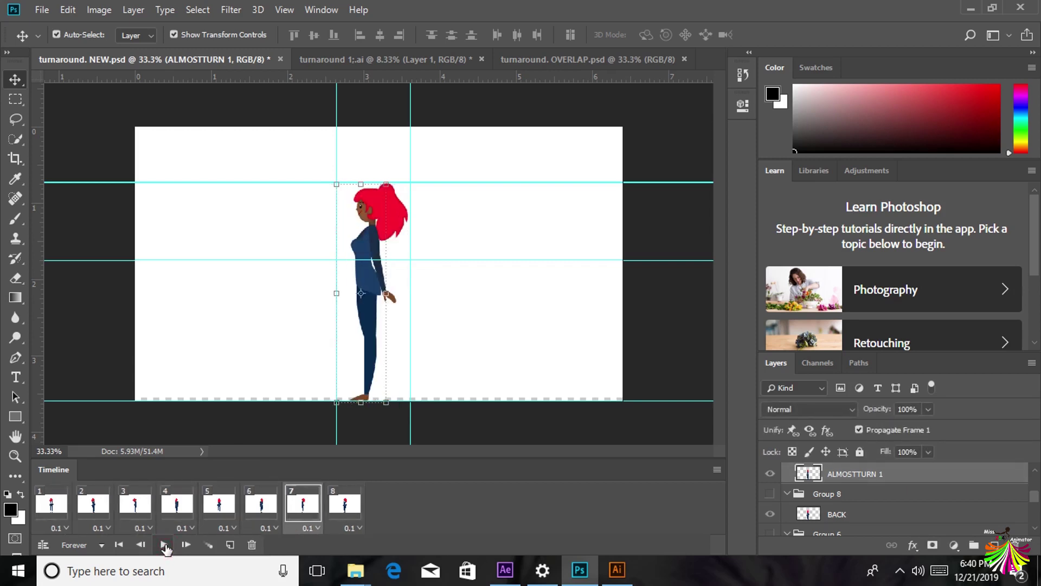
pyautogui.click(163, 545)
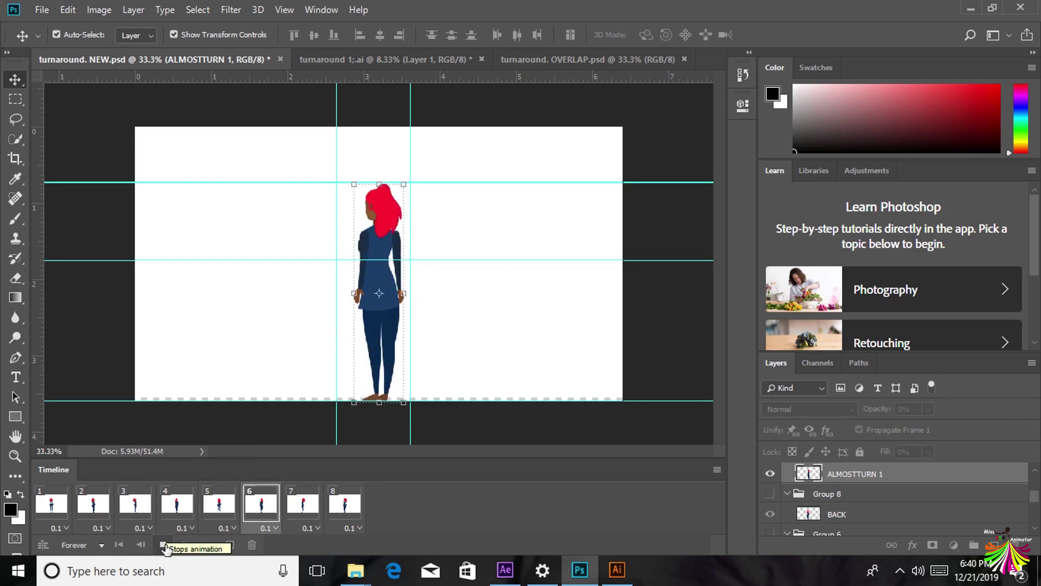
pyautogui.click(166, 548)
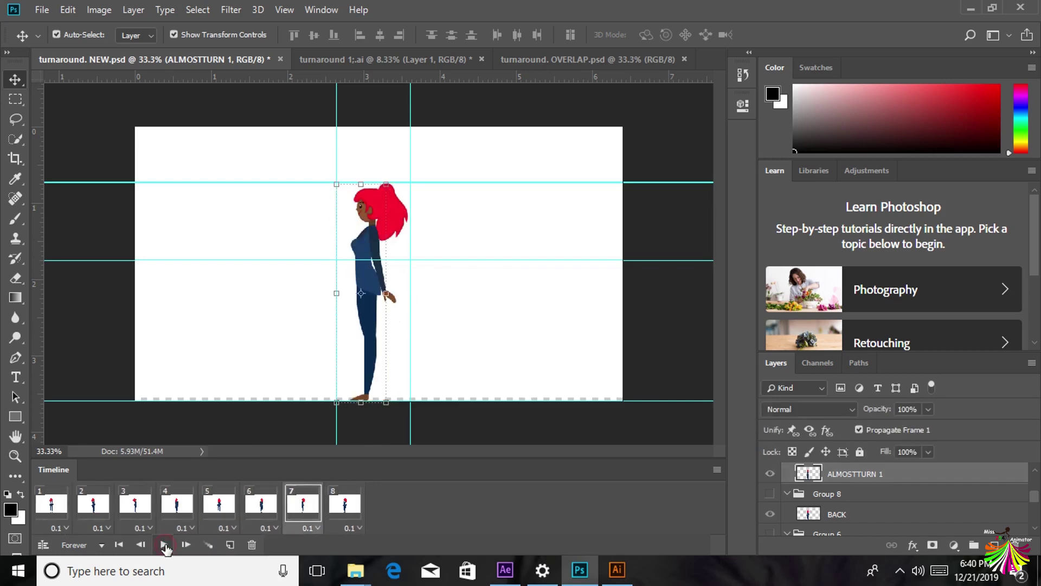
# - Nudge frame 6's character slightly left to centre it, then replay to check
pyautogui.click(260, 510)
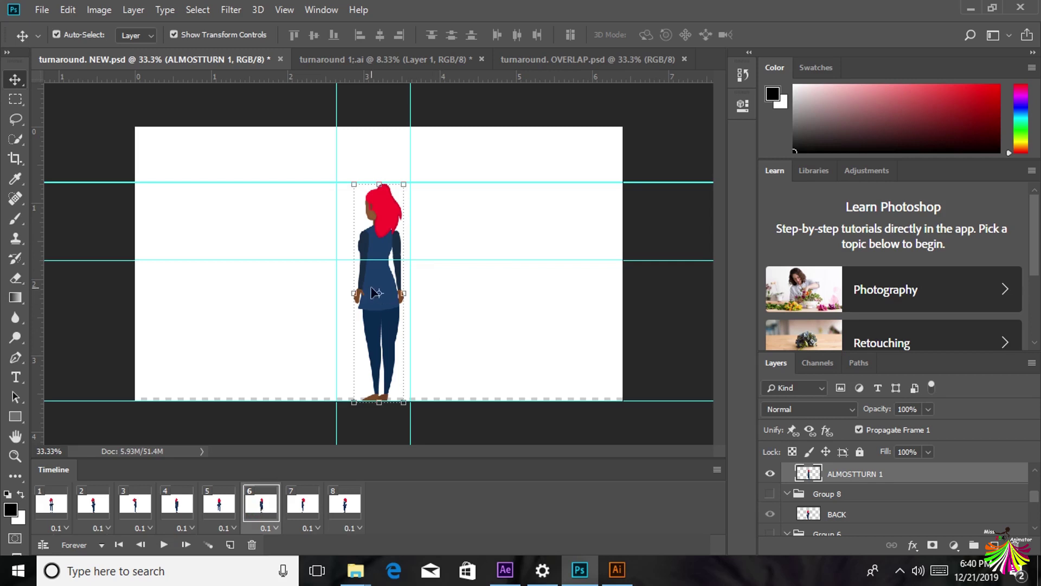
pyautogui.moveTo(392, 309); pyautogui.dragTo(383, 306)
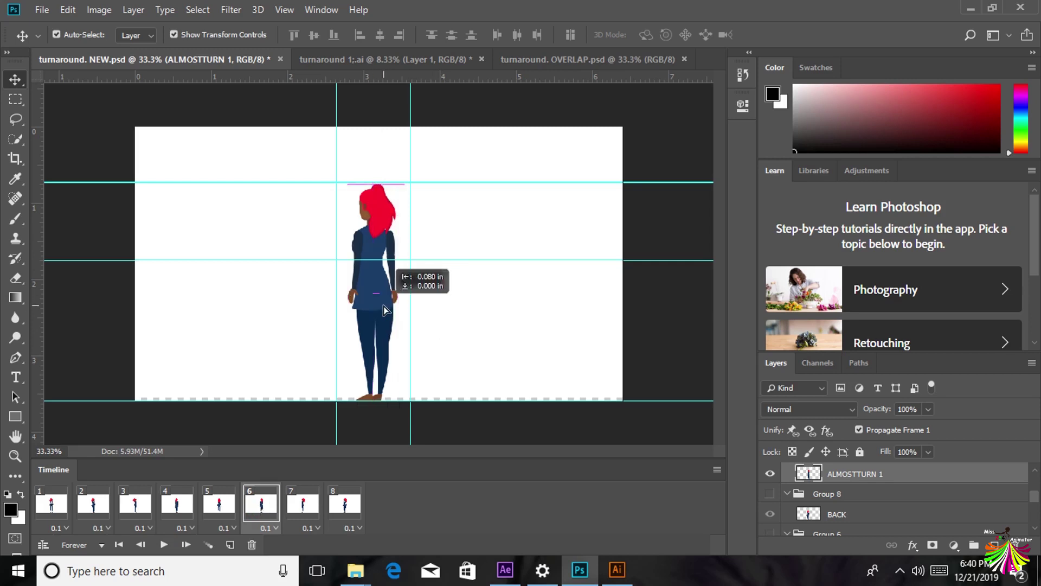
pyautogui.click(164, 544)
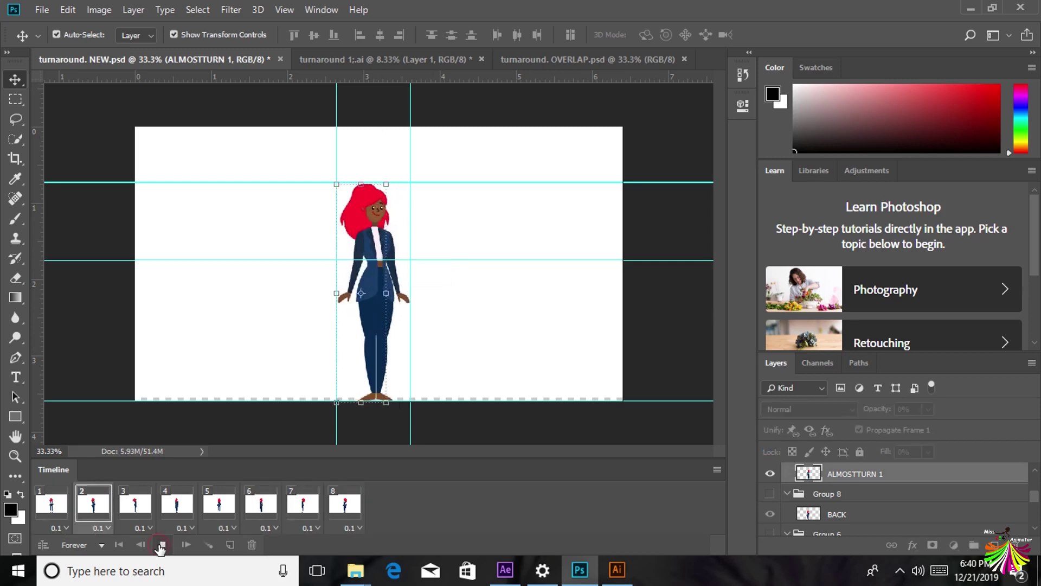
pyautogui.click(162, 545)
pyautogui.click(163, 545)
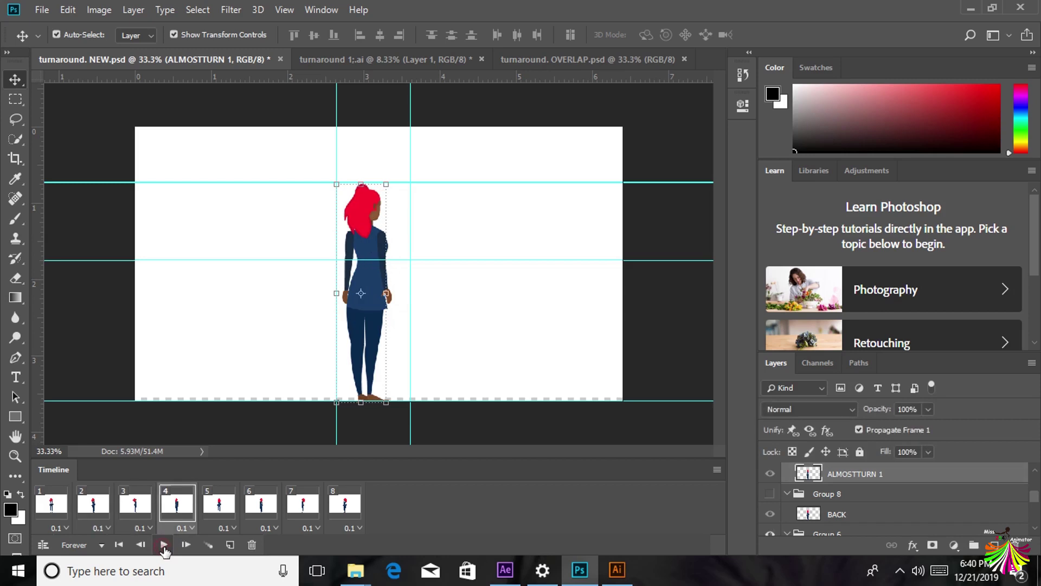
# - Drag the three-quarter back figure right to recentre it, review frames 5–6, and replay
pyautogui.moveTo(369, 330); pyautogui.dragTo(387, 332)
pyautogui.click(177, 546)
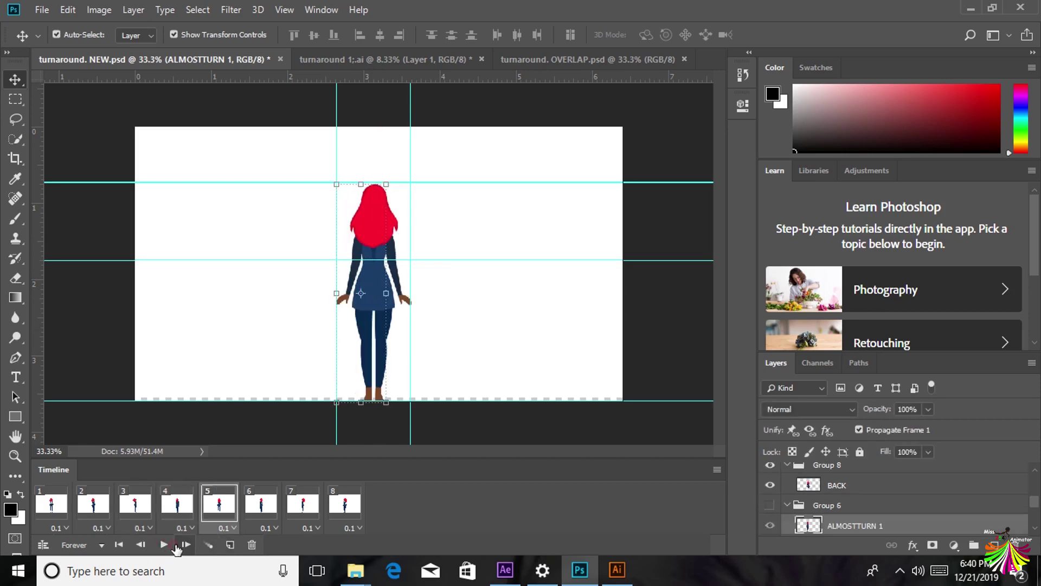
pyautogui.click(179, 548)
pyautogui.click(169, 548)
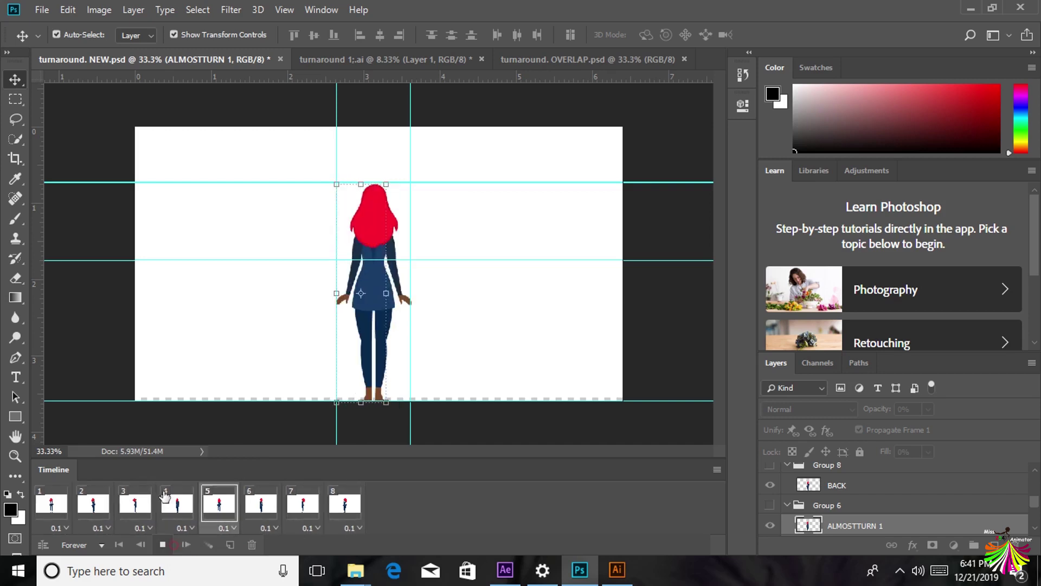
# - Stop playback on the front view and save the document
pyautogui.click(163, 545)
pyautogui.click(41, 9)
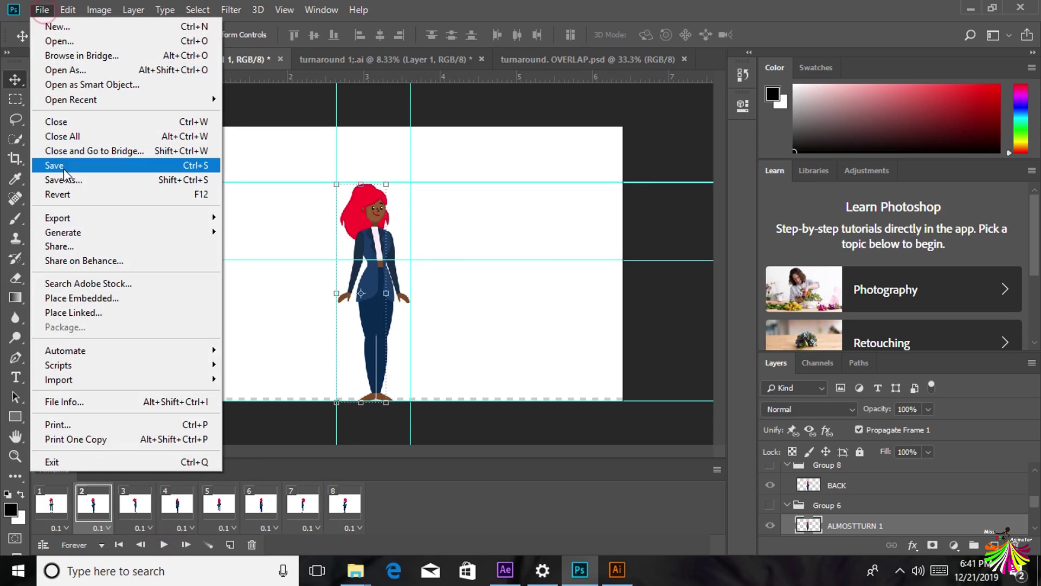
pyautogui.click(63, 168)
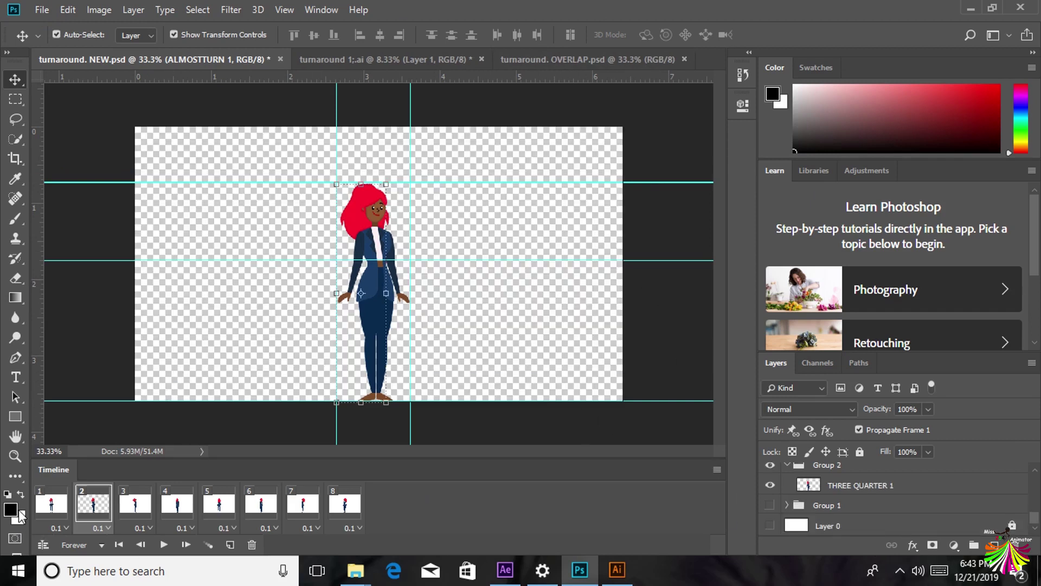
# - Hide the white Layer 0 background so every frame is transparent
pyautogui.click(54, 502)
pyautogui.click(102, 514)
pyautogui.click(52, 510)
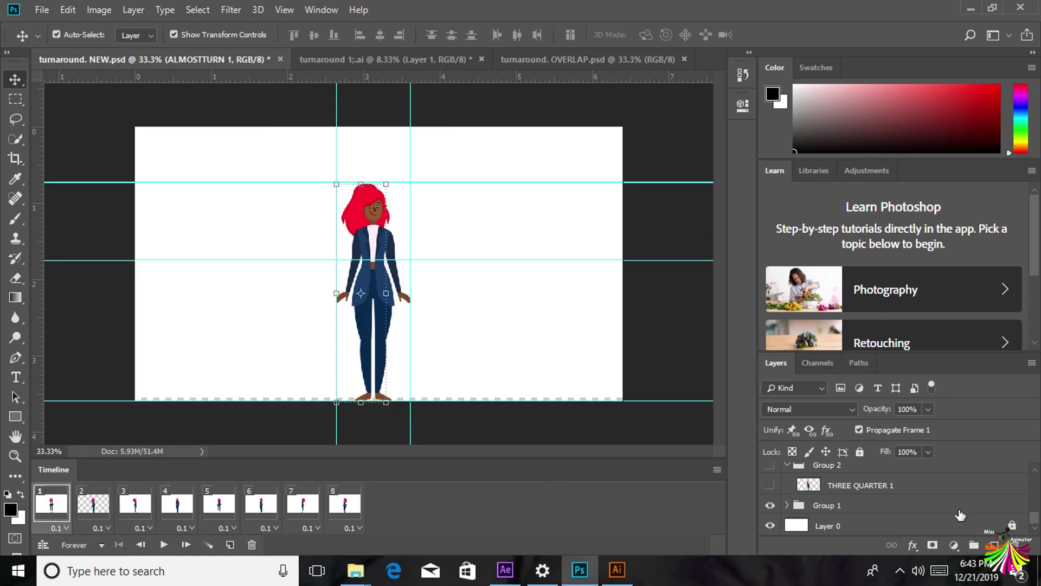
pyautogui.click(770, 526)
pyautogui.click(345, 504)
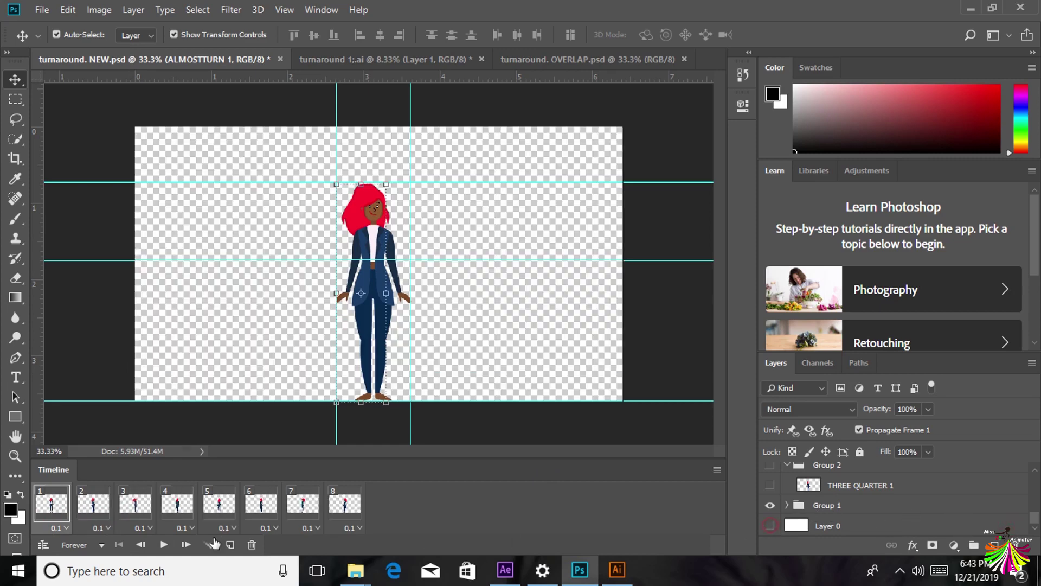
# - Open the Save for Web (Legacy) export dialog
pyautogui.click(42, 9)
pyautogui.click(77, 216)
pyautogui.click(273, 278)
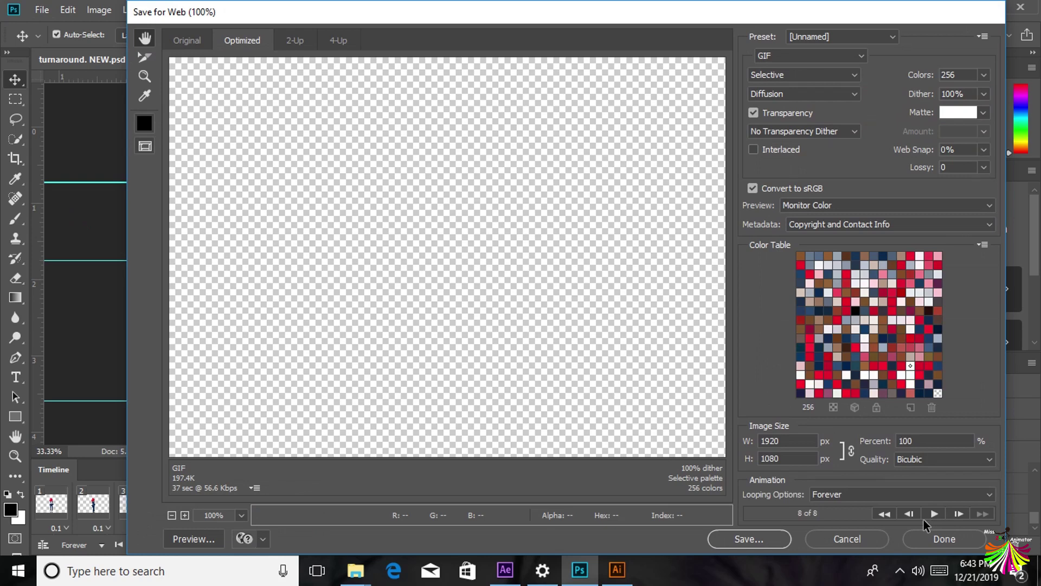
# - Confirm GIF as the output format
pyautogui.click(765, 535)
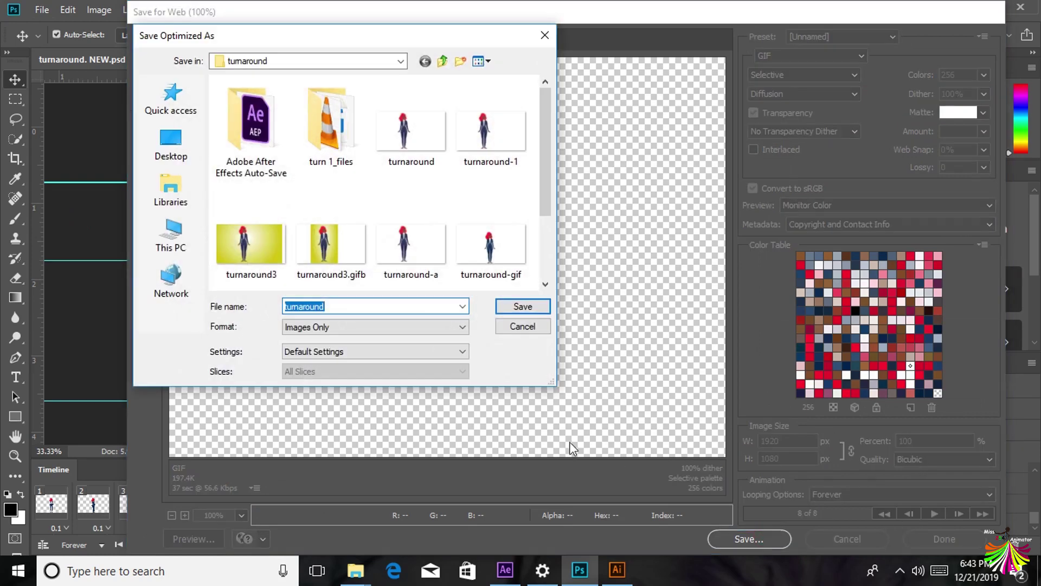
pyautogui.click(532, 332)
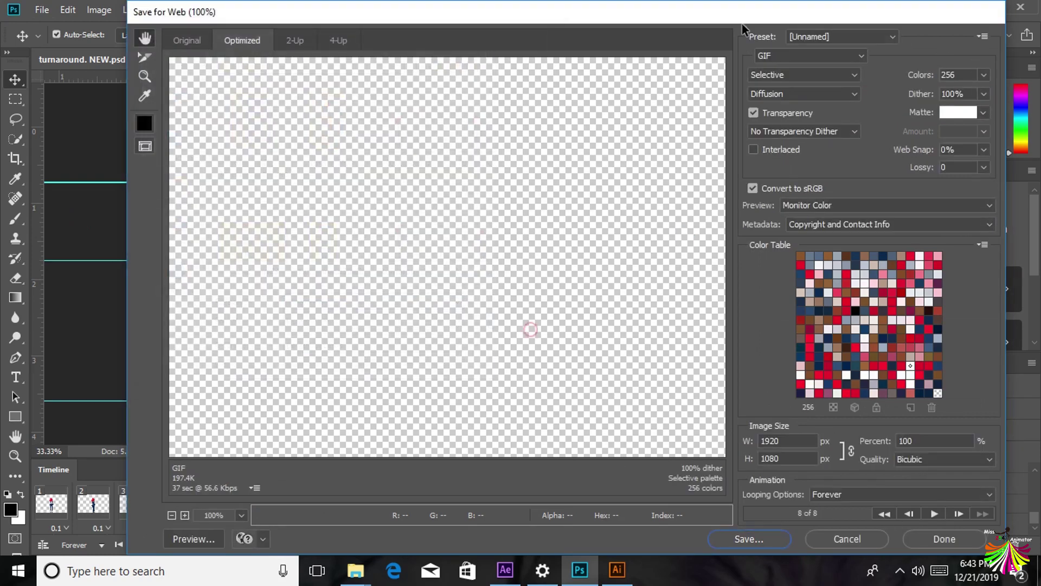
pyautogui.click(770, 55)
pyautogui.click(768, 69)
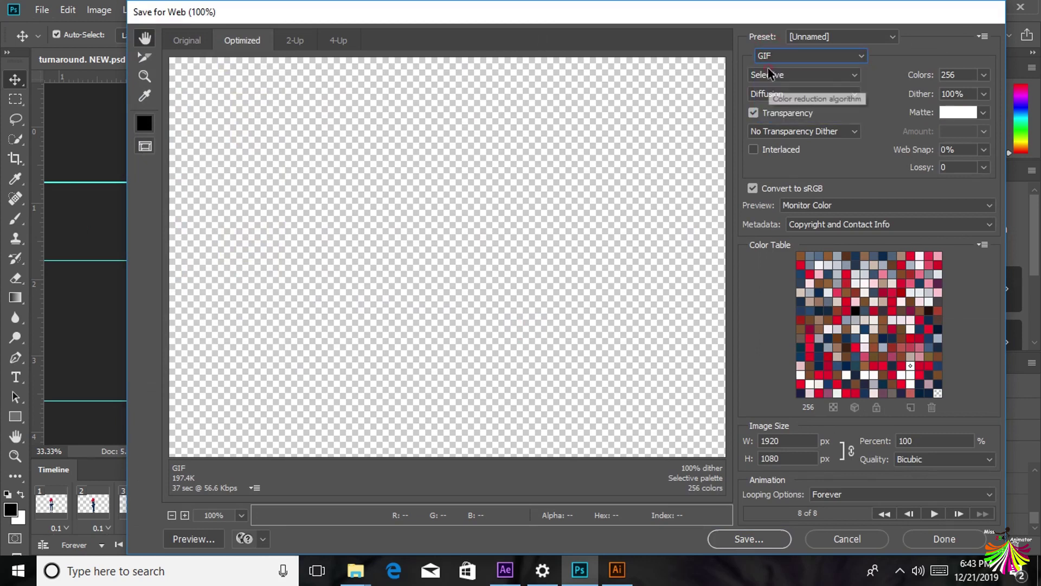
pyautogui.click(756, 364)
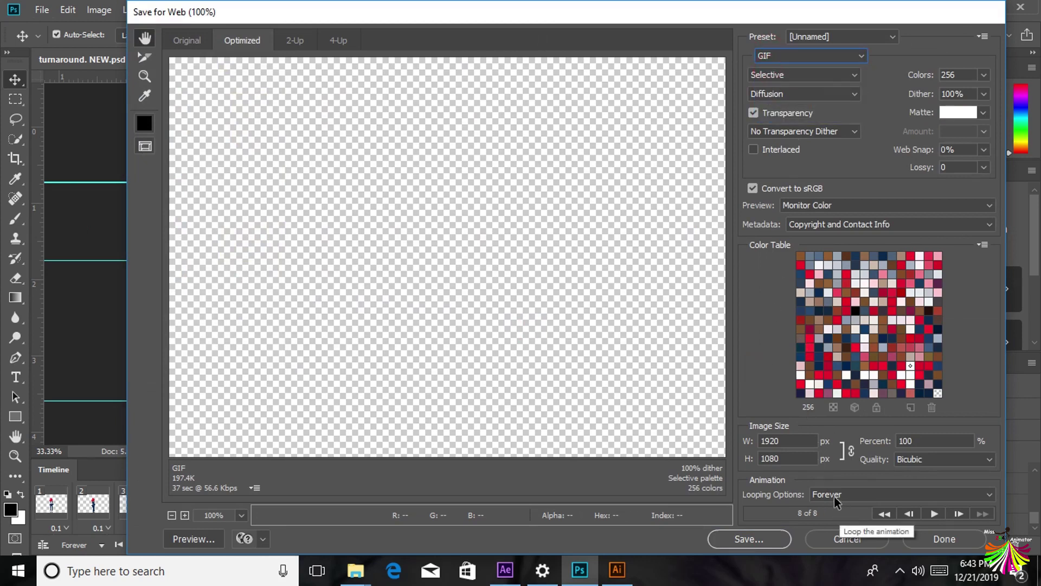
# - Set Looping Options to Forever and open Save Optimized As, ready to edit the file name
pyautogui.click(835, 497)
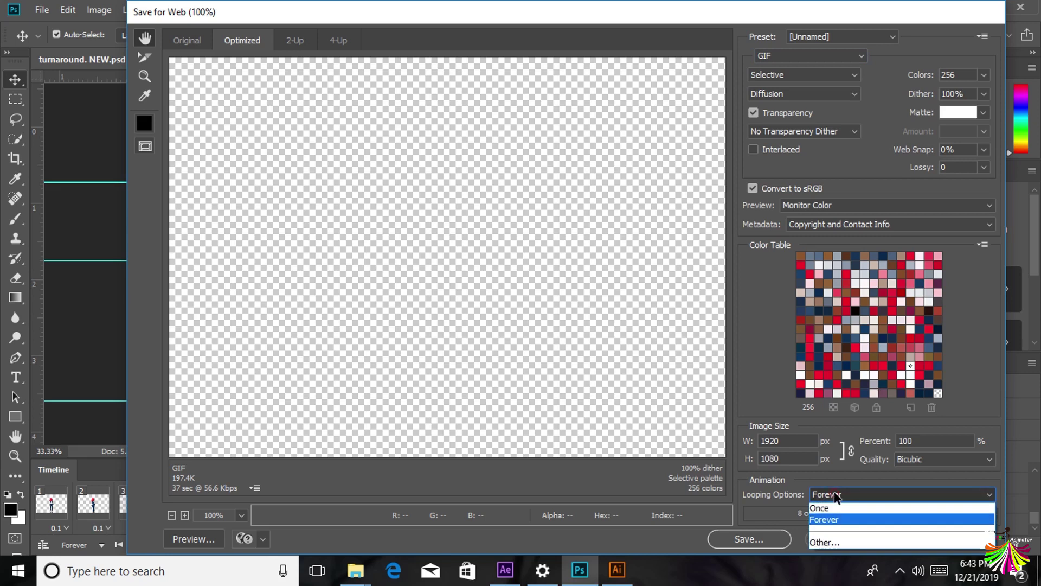
pyautogui.click(826, 516)
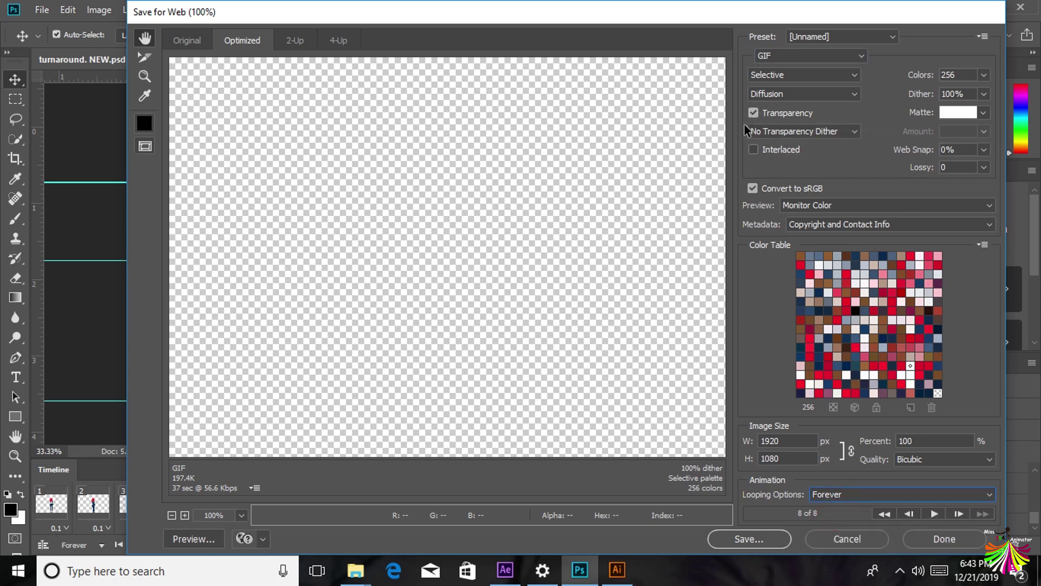
pyautogui.click(748, 538)
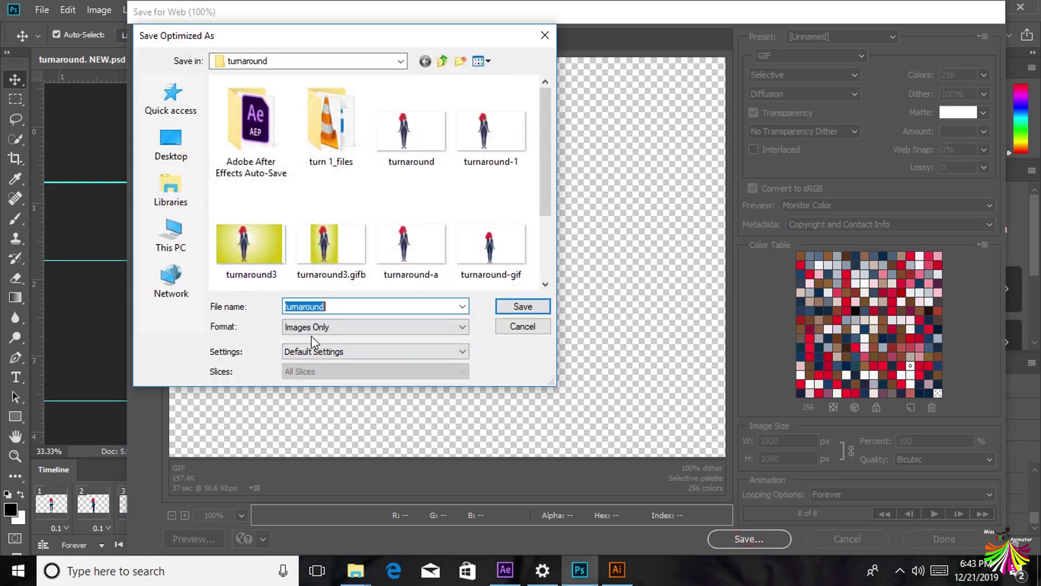
pyautogui.click(287, 307)
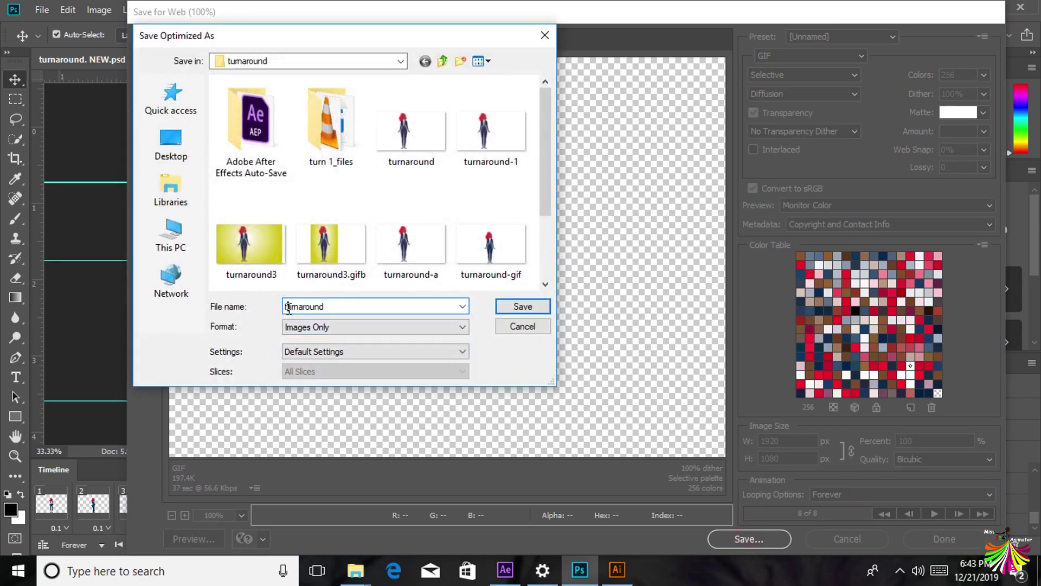
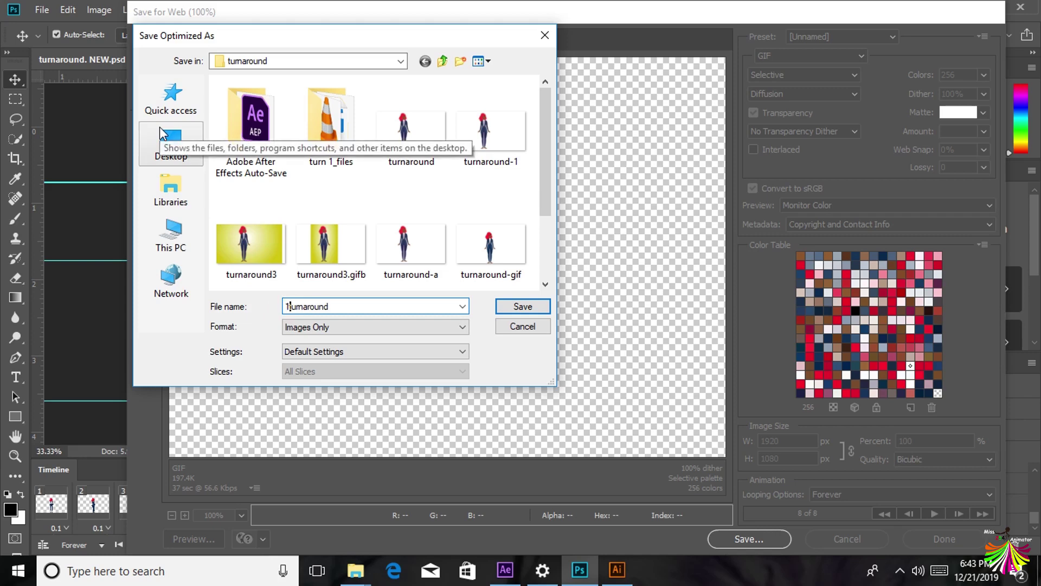
# - Save the optimized animation as the GIF '1 gif turnaround'
pyautogui.write('1 gif')
pyautogui.click(542, 310)
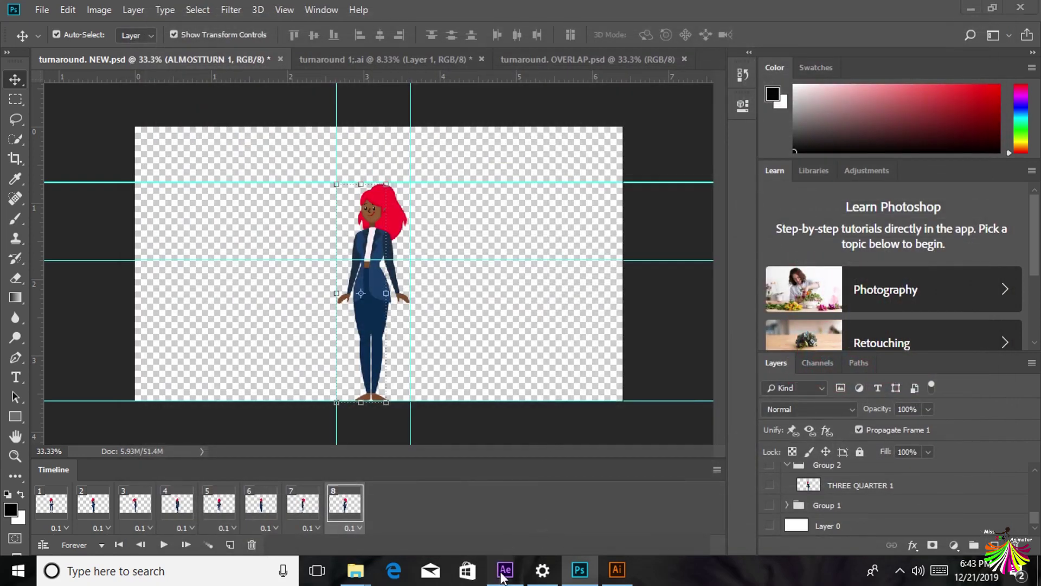
# - In After Effects, delete the old GIF layer and its turnaround-gif.gif footage item
pyautogui.click(502, 570)
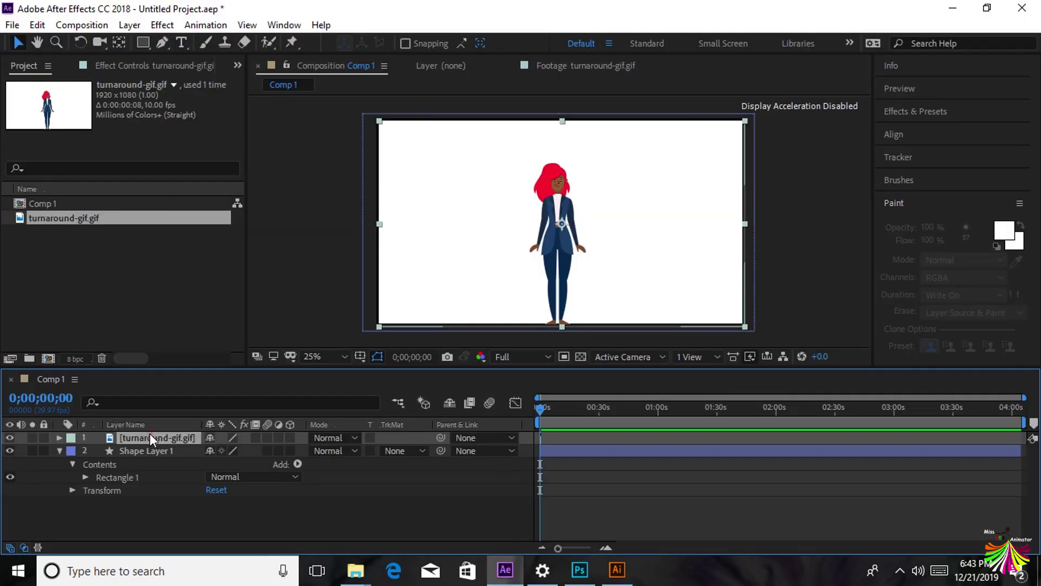
pyautogui.press('Delete')
pyautogui.click(60, 216)
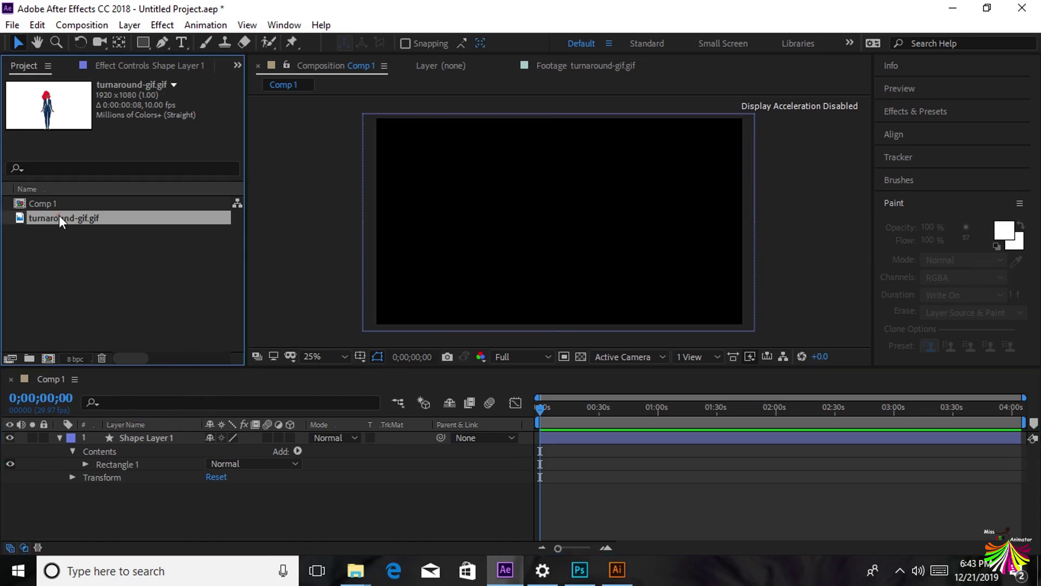
pyautogui.press('Delete')
# - Import 1-gif-turnaround.gif and place it in Comp 1 above Shape Layer 1
pyautogui.click(12, 25)
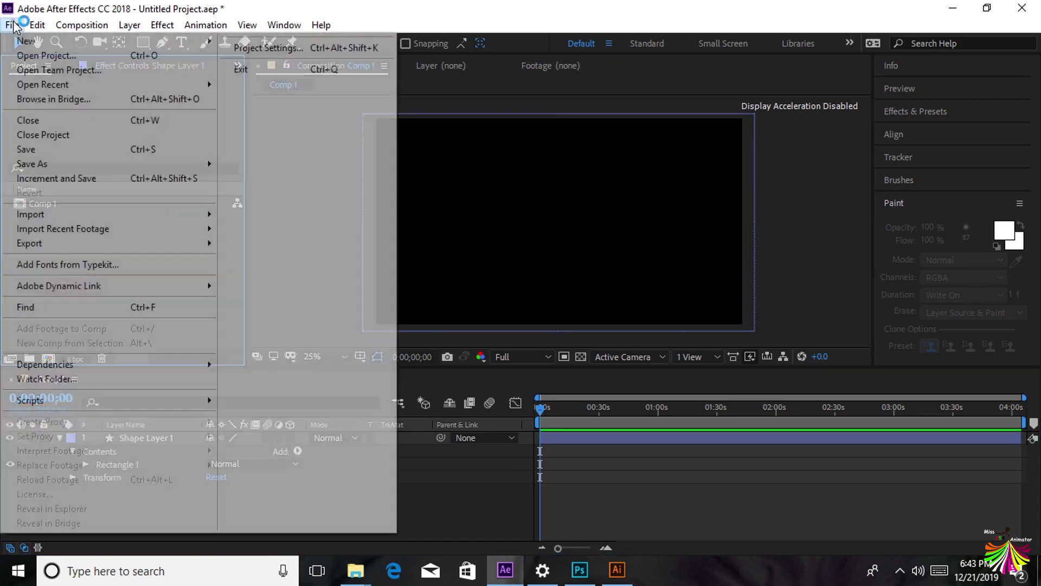
pyautogui.moveTo(35, 85)
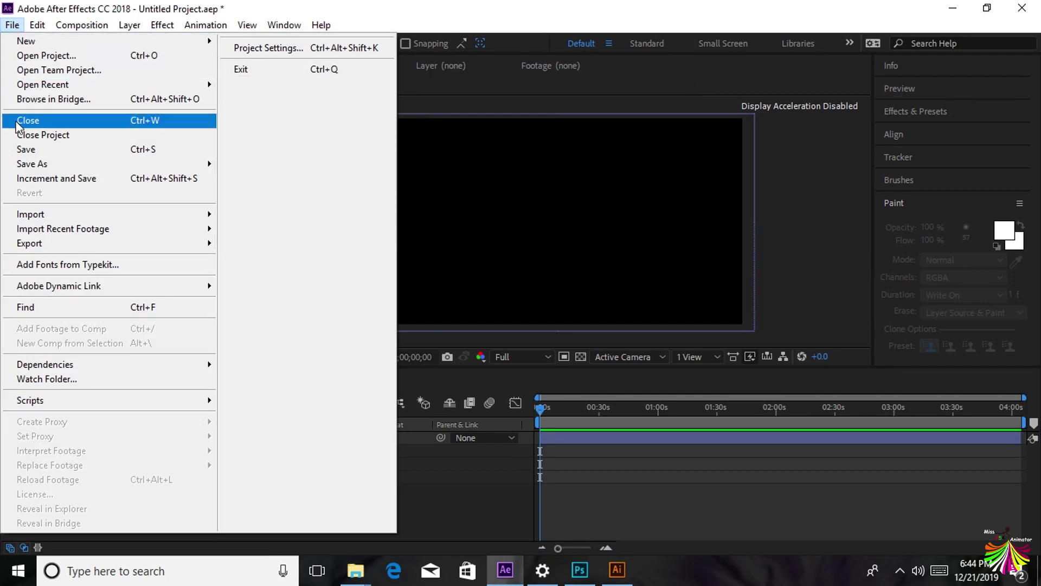
pyautogui.moveTo(32, 214)
pyautogui.click(367, 214)
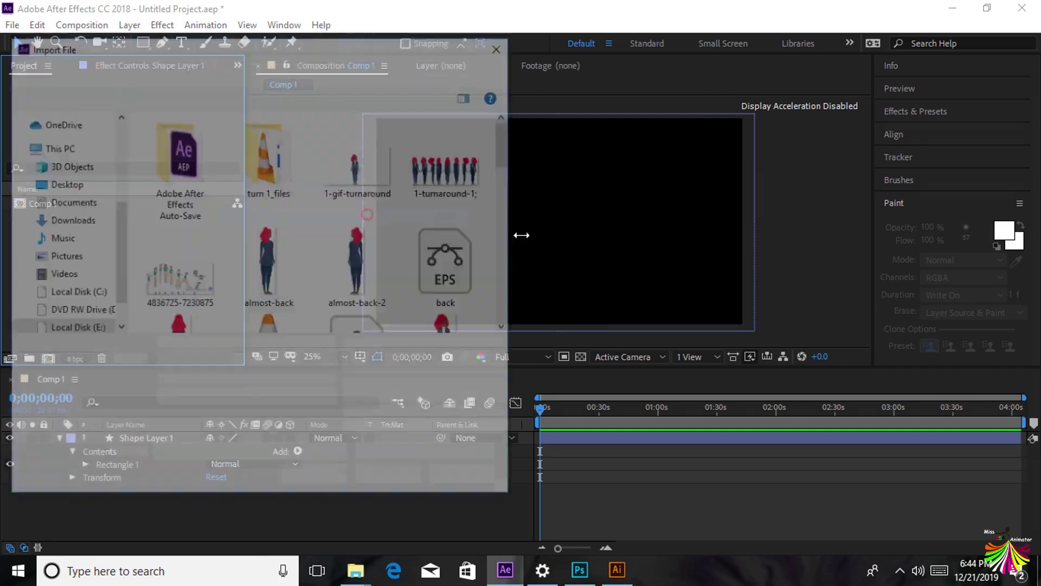
pyautogui.click(334, 170)
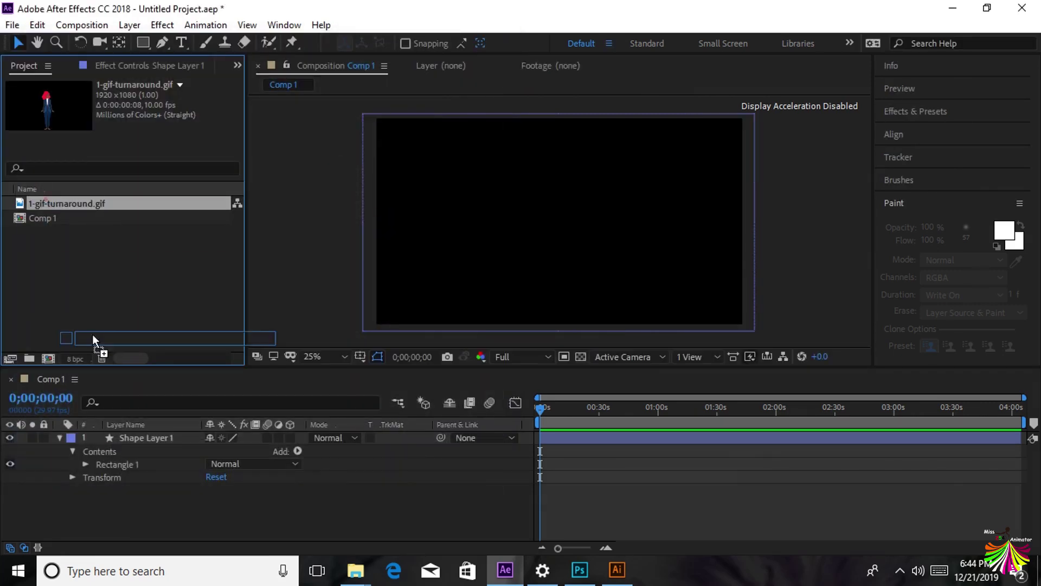
pyautogui.moveTo(92, 334); pyautogui.dragTo(151, 435)
pyautogui.click(783, 206)
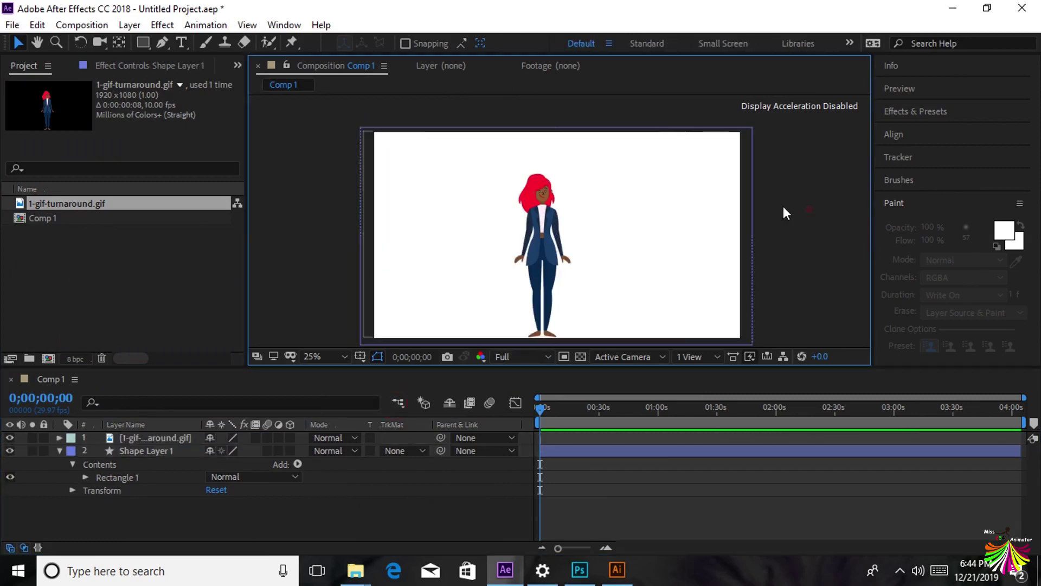
# - Shorten Comp 1's work area toward the start and preview the turnaround animation
pyautogui.moveTo(540, 408)
pyautogui.mouseDown()
pyautogui.moveTo(597, 415)
pyautogui.moveTo(522, 425)
pyautogui.mouseUp()
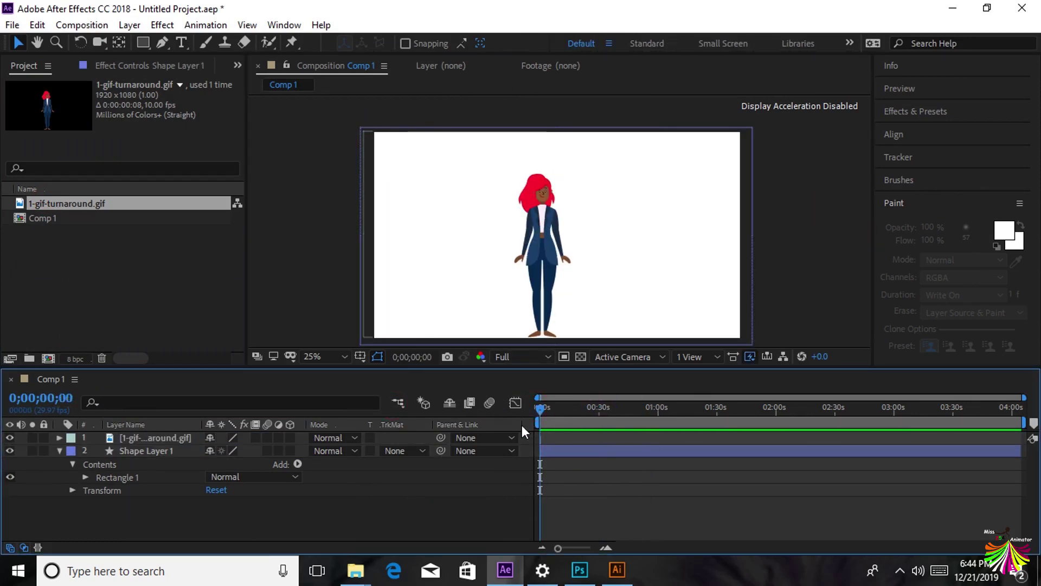
pyautogui.moveTo(1024, 422); pyautogui.dragTo(717, 449)
pyautogui.moveTo(1023, 398); pyautogui.dragTo(721, 398)
pyautogui.press('space')
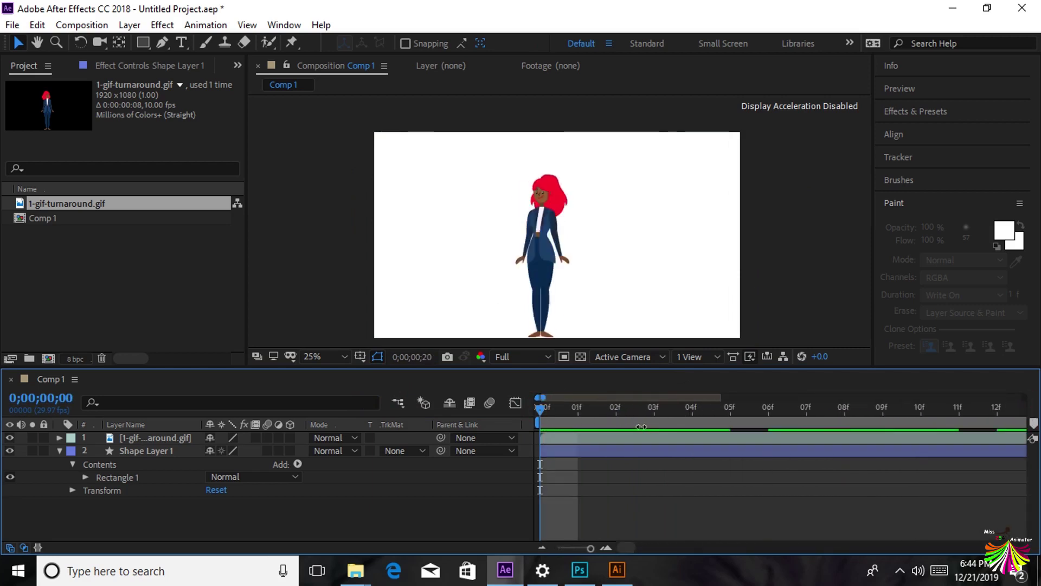
pyautogui.moveTo(545, 397); pyautogui.dragTo(691, 399)
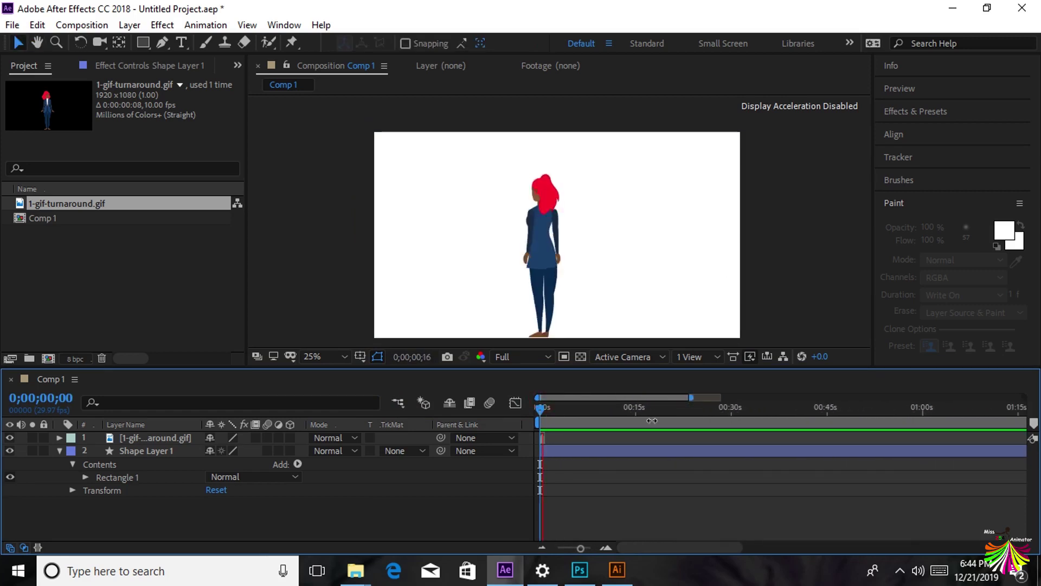
# - Check the frames in Photoshop, then nudge the white background shape down and select the GIF layer
pyautogui.click(578, 574)
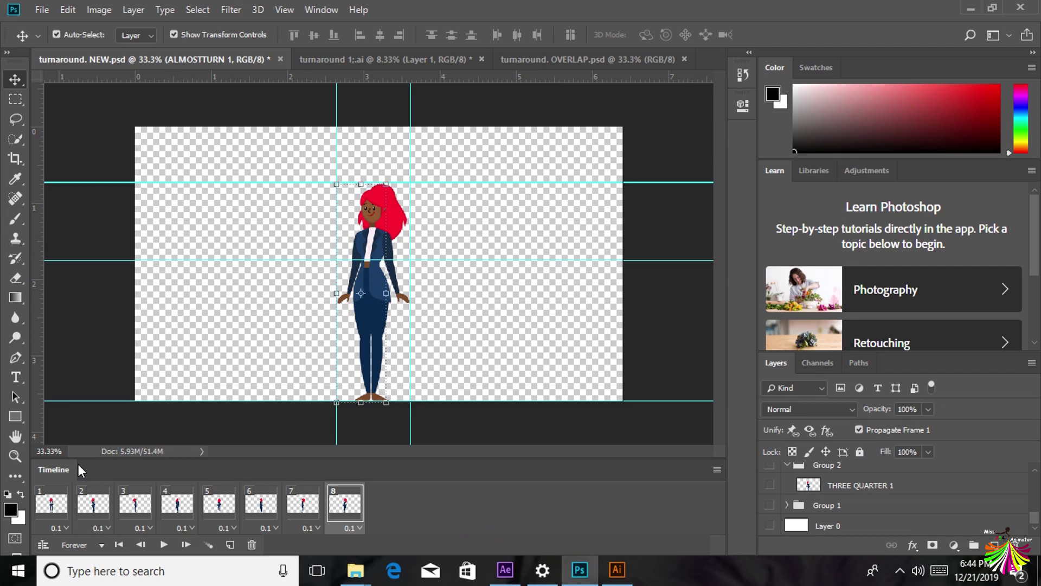
pyautogui.click(505, 569)
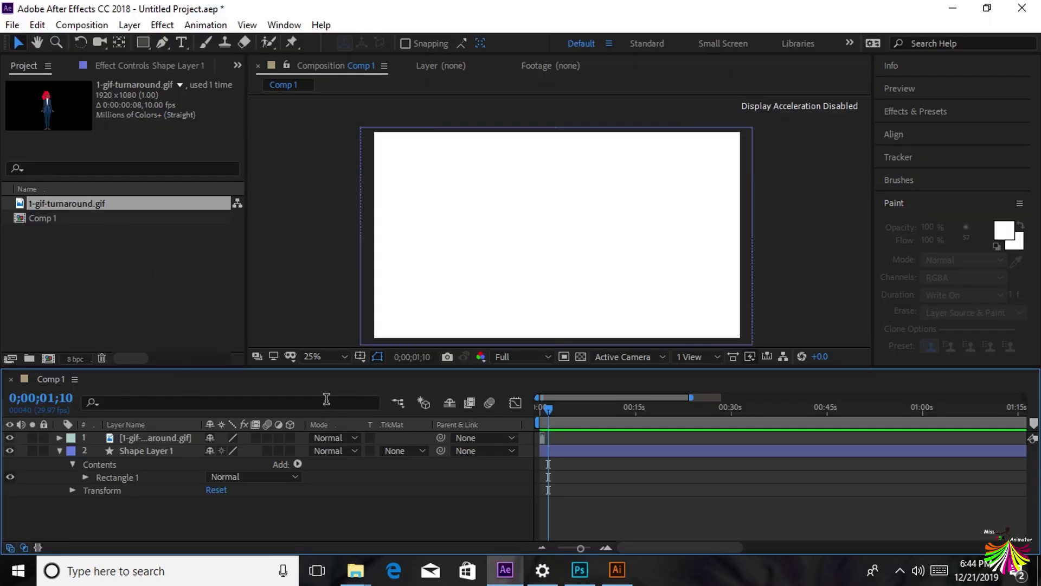
pyautogui.click(479, 215)
pyautogui.moveTo(510, 182)
pyautogui.mouseDown()
pyautogui.moveTo(508, 205)
pyautogui.moveTo(516, 179)
pyautogui.mouseUp()
pyautogui.click(136, 437)
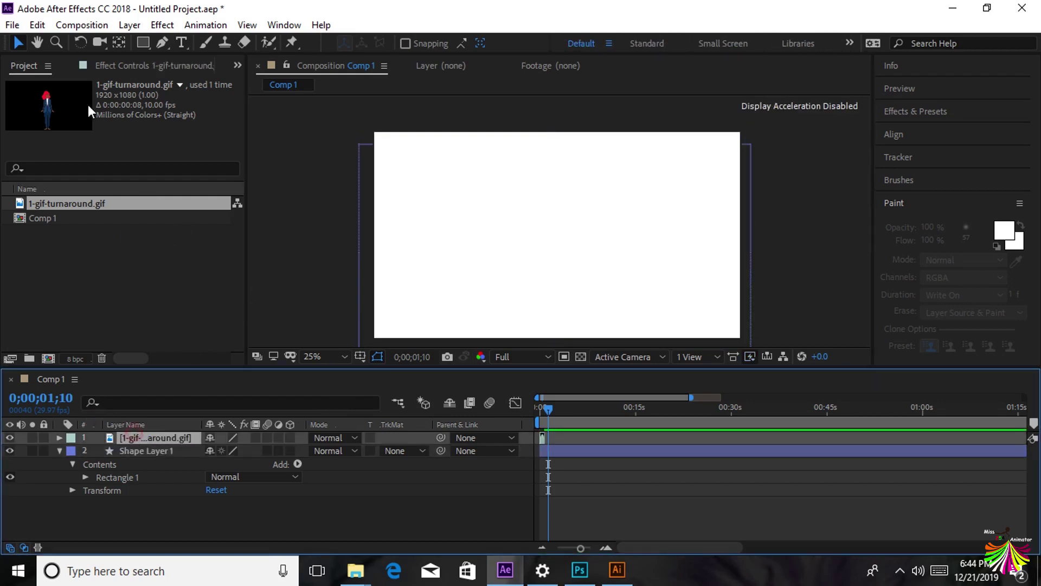
pyautogui.click(61, 25)
# - Create a new Comp 2 with default HDTV settings and a black background colour
pyautogui.click(87, 41)
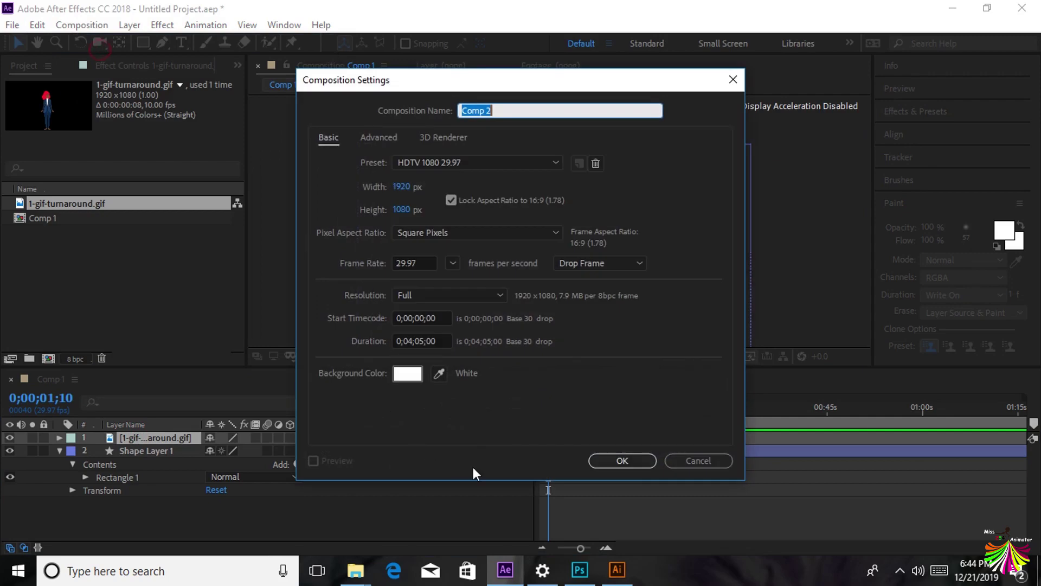
pyautogui.click(654, 457)
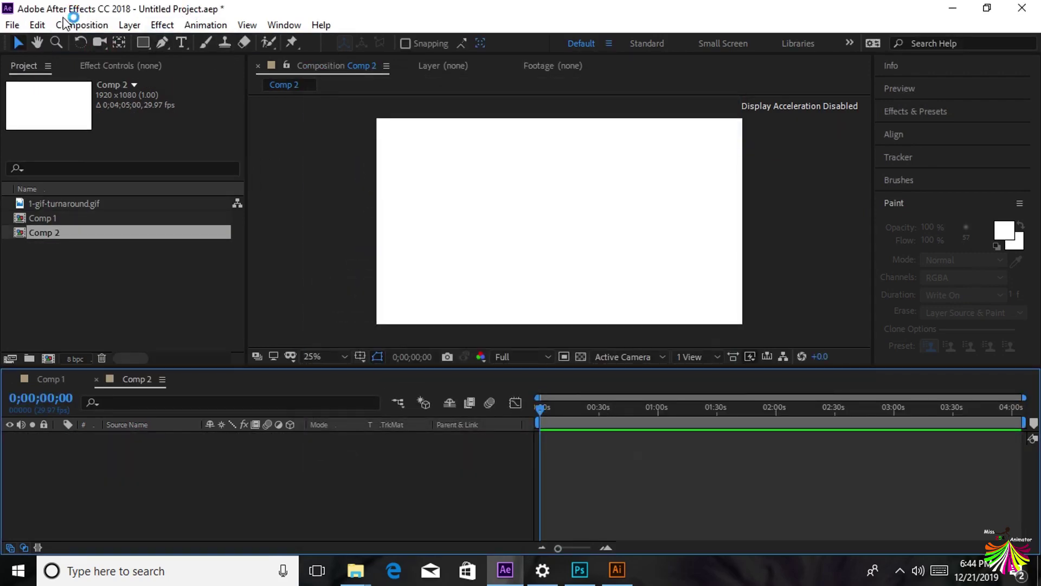
pyautogui.click(65, 23)
pyautogui.click(118, 65)
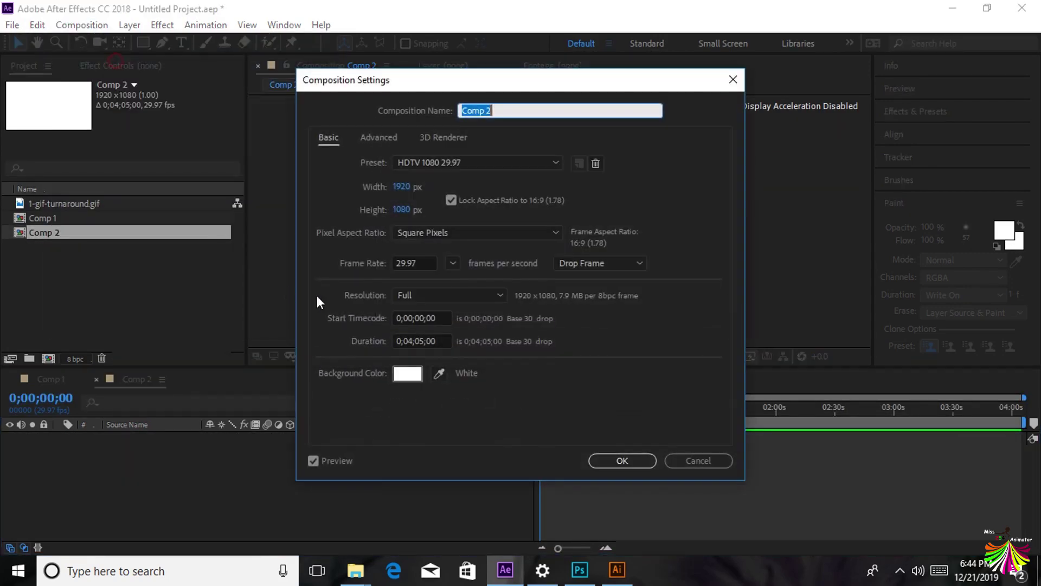
pyautogui.click(414, 376)
pyautogui.click(367, 355)
pyautogui.click(387, 401)
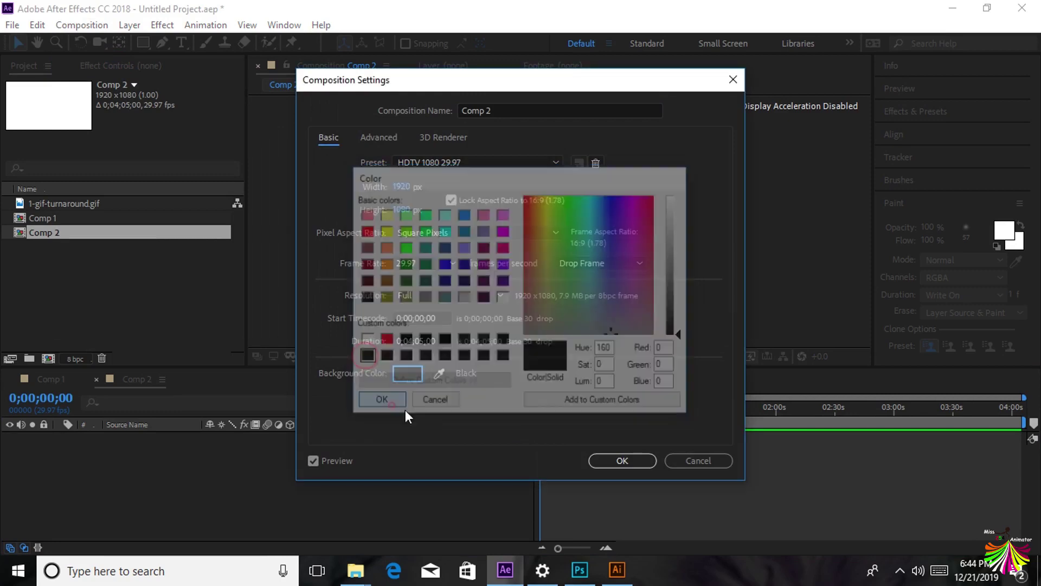
pyautogui.click(649, 464)
pyautogui.click(81, 25)
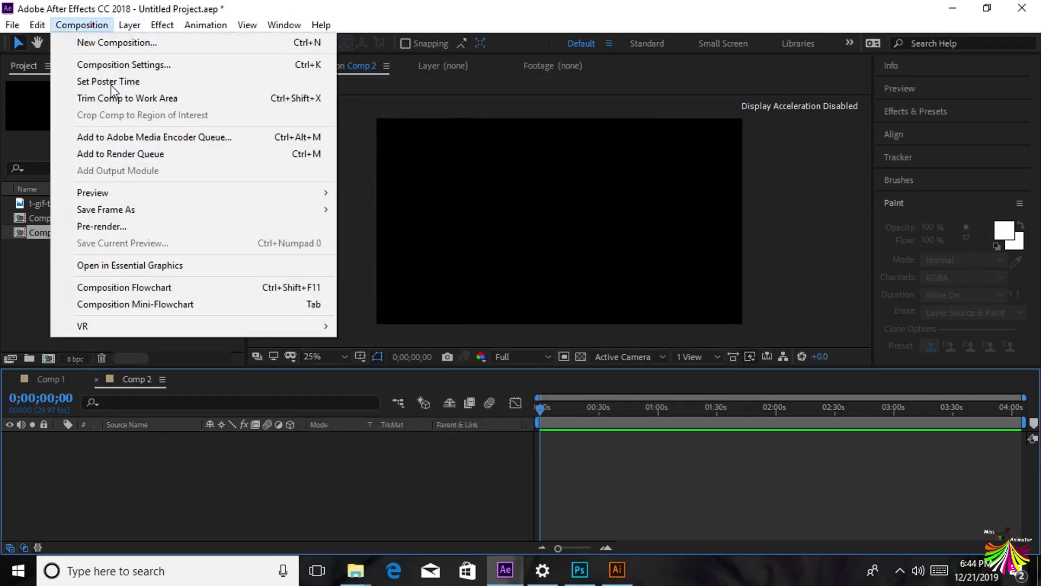
pyautogui.moveTo(165, 26)
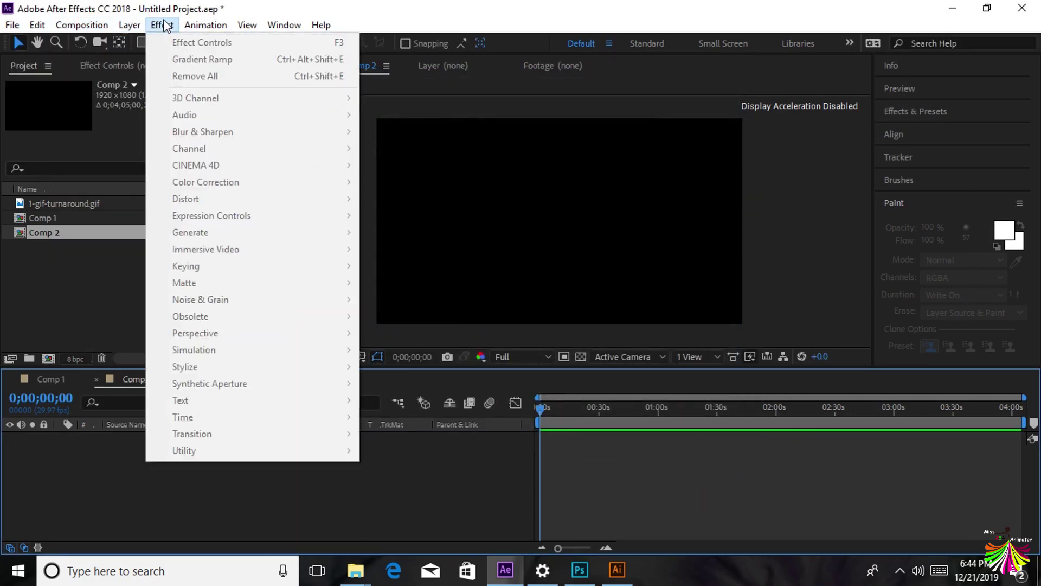
pyautogui.click(165, 25)
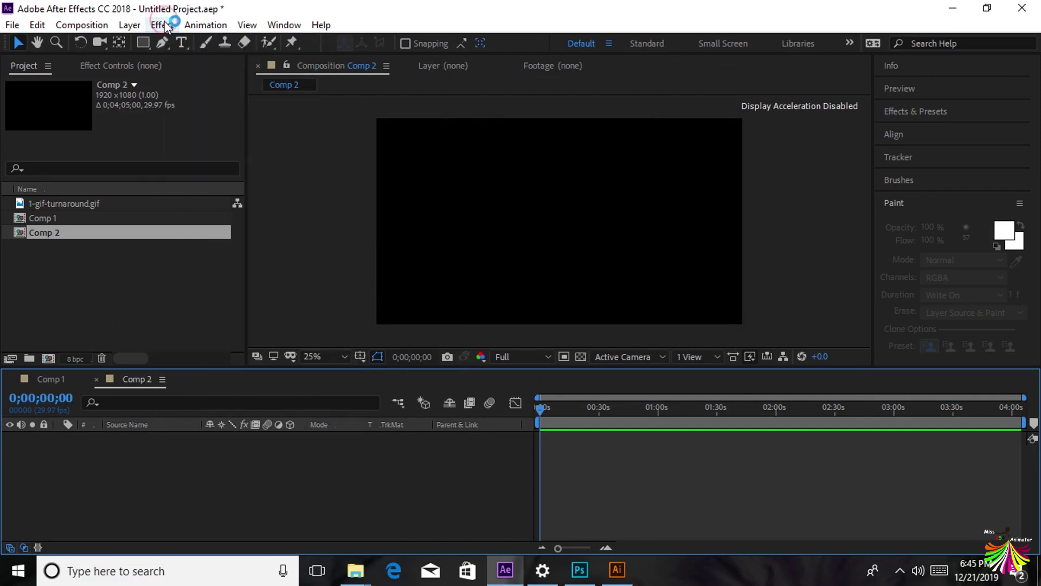
pyautogui.click(500, 237)
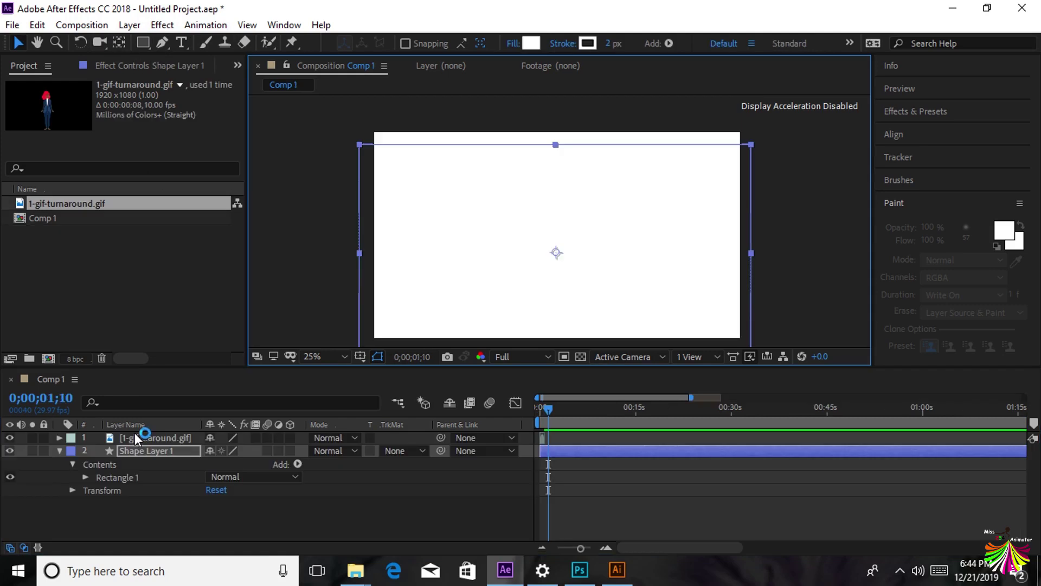
# - Recreate Comp 2 and again set its composition background to black
pyautogui.click(73, 25)
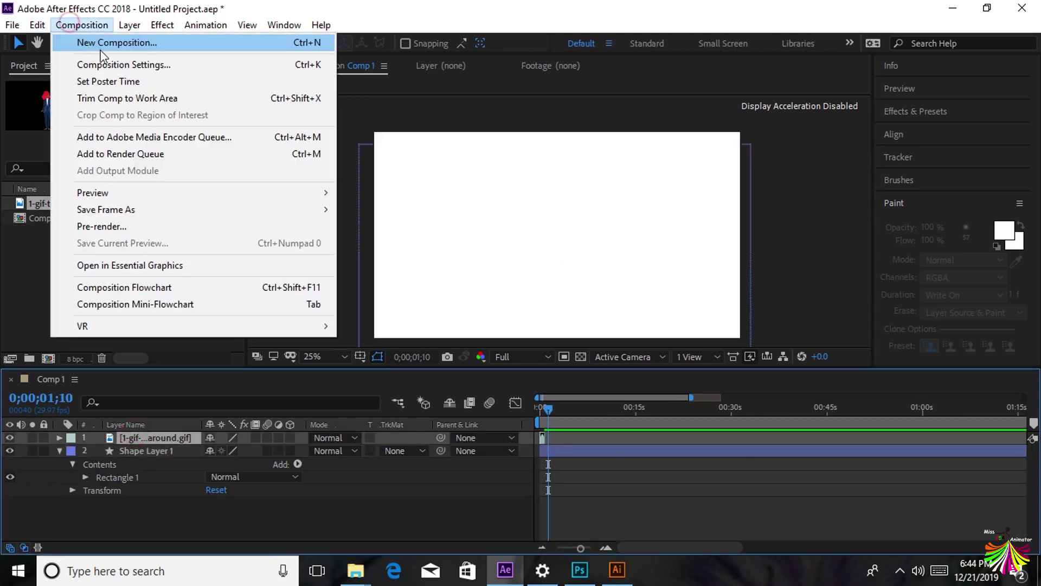
pyautogui.click(89, 41)
pyautogui.click(629, 459)
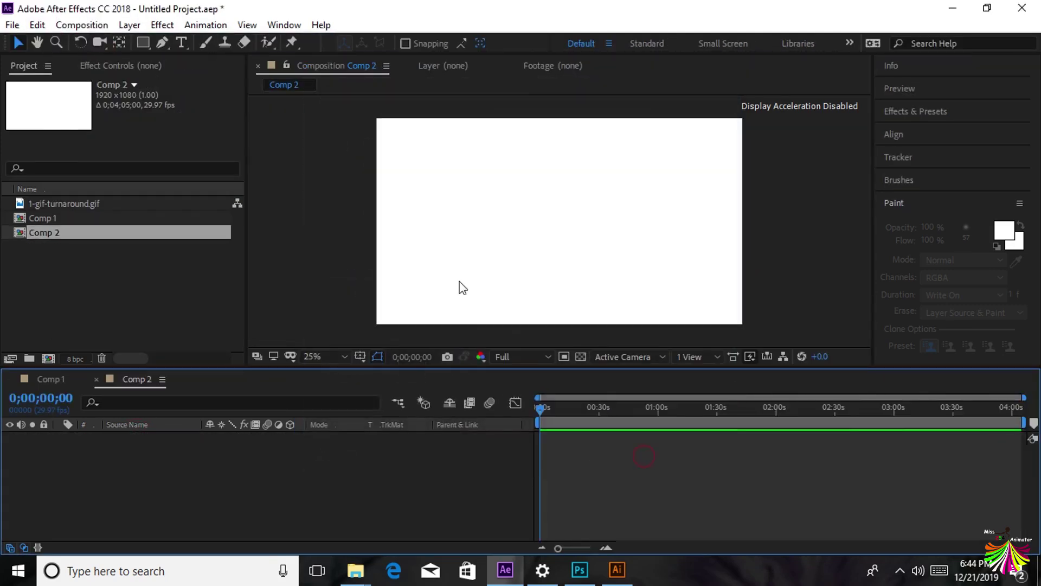
pyautogui.click(64, 19)
pyautogui.click(116, 61)
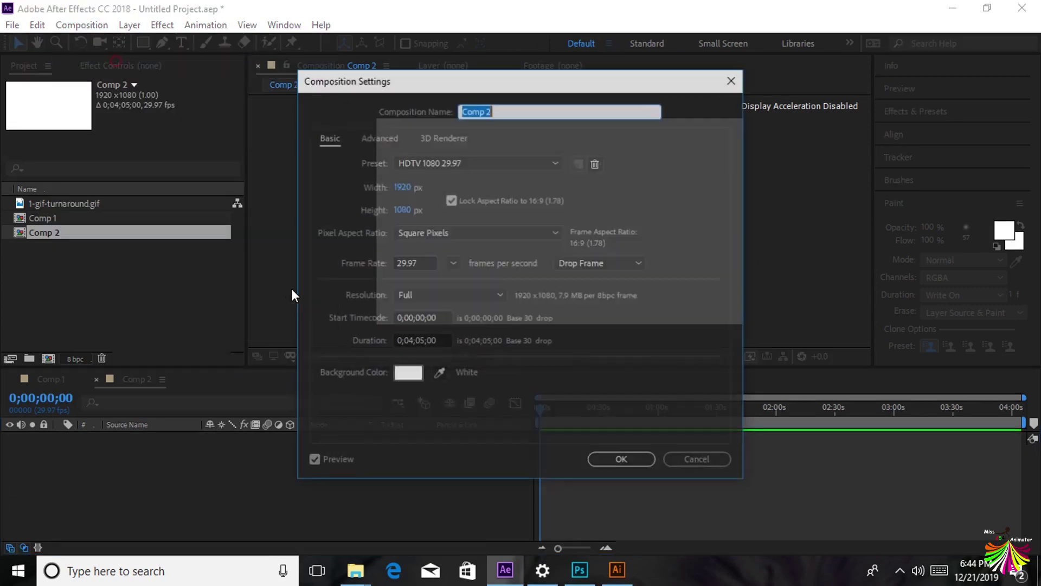
pyautogui.click(407, 374)
pyautogui.click(364, 357)
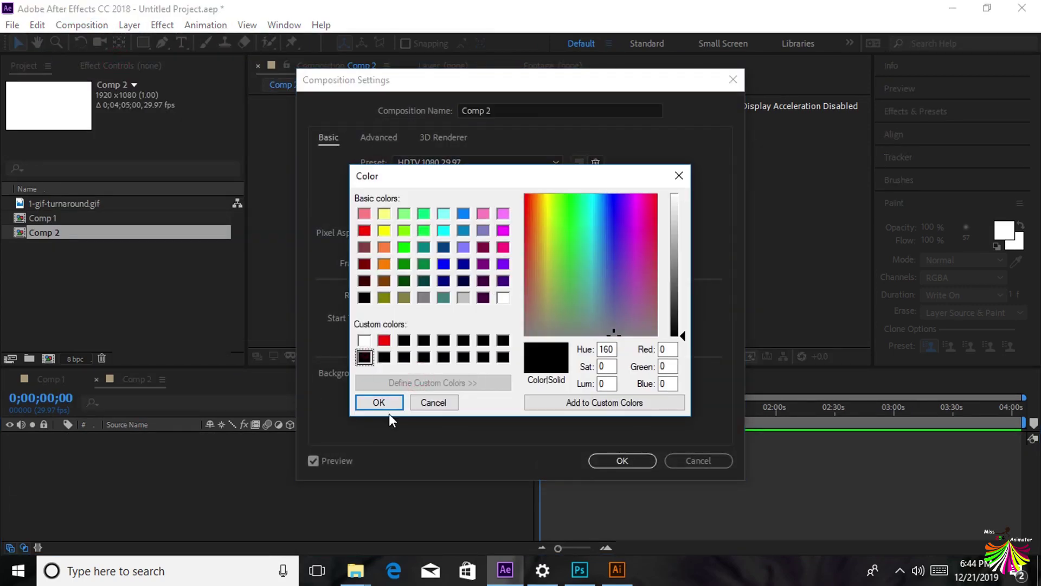
pyautogui.click(393, 405)
pyautogui.click(647, 464)
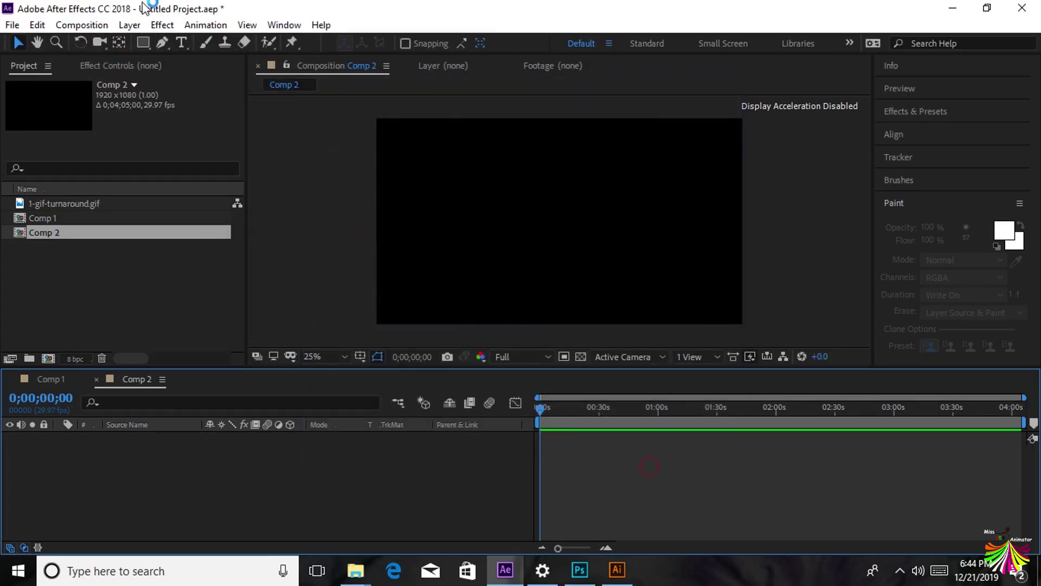
pyautogui.click(91, 25)
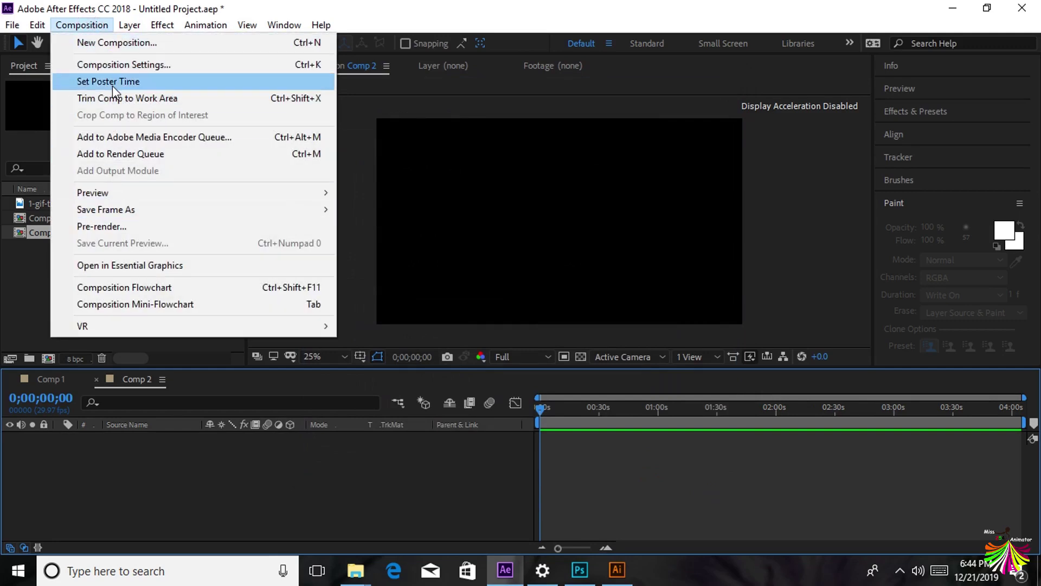
pyautogui.moveTo(136, 24)
pyautogui.click(165, 24)
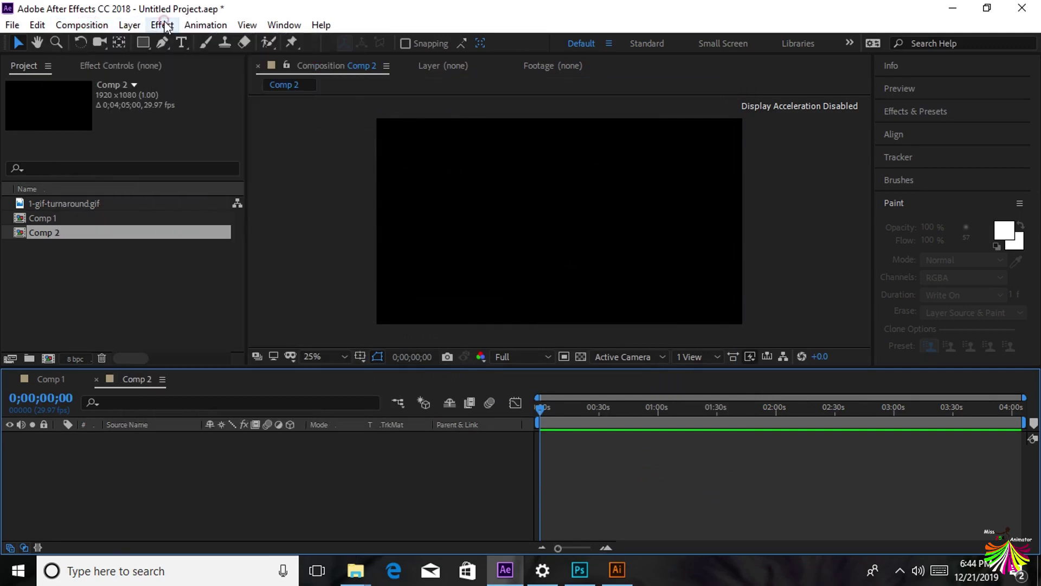
pyautogui.click(496, 231)
# - Draw a rectangle spanning the entire Comp 2 frame and give it a black fill
pyautogui.click(280, 487)
pyautogui.click(143, 42)
pyautogui.moveTo(376, 114)
pyautogui.mouseDown()
pyautogui.moveTo(493, 233)
pyautogui.moveTo(791, 331)
pyautogui.mouseUp()
pyautogui.click(412, 46)
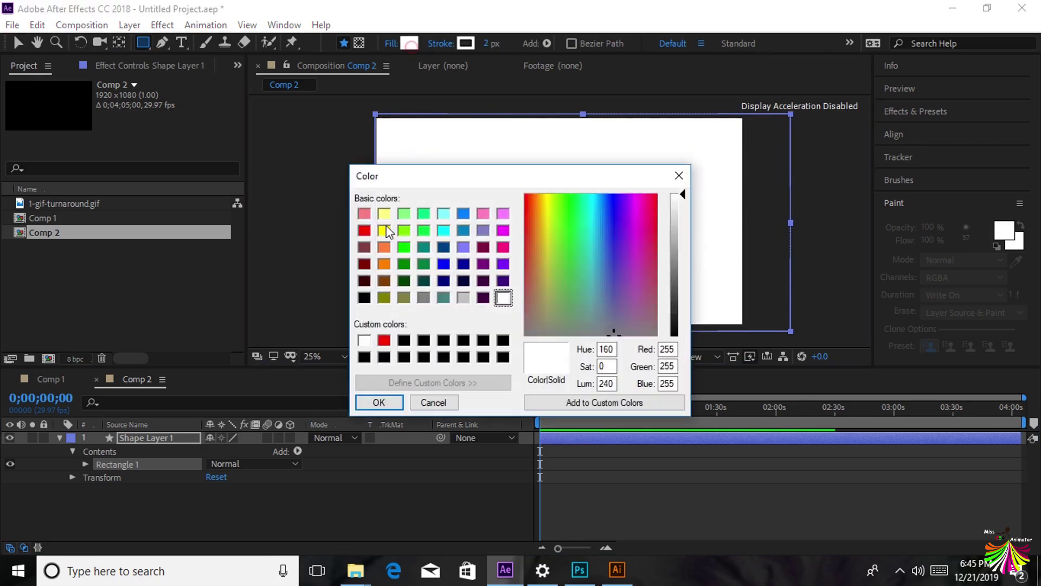
pyautogui.click(381, 357)
pyautogui.click(379, 401)
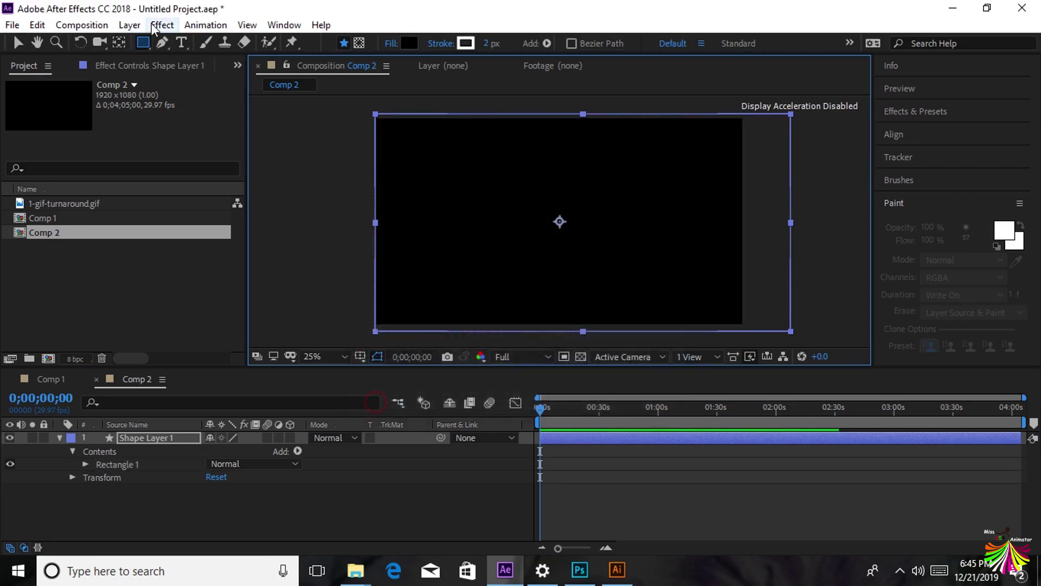
pyautogui.click(162, 25)
pyautogui.click(162, 25)
pyautogui.click(163, 25)
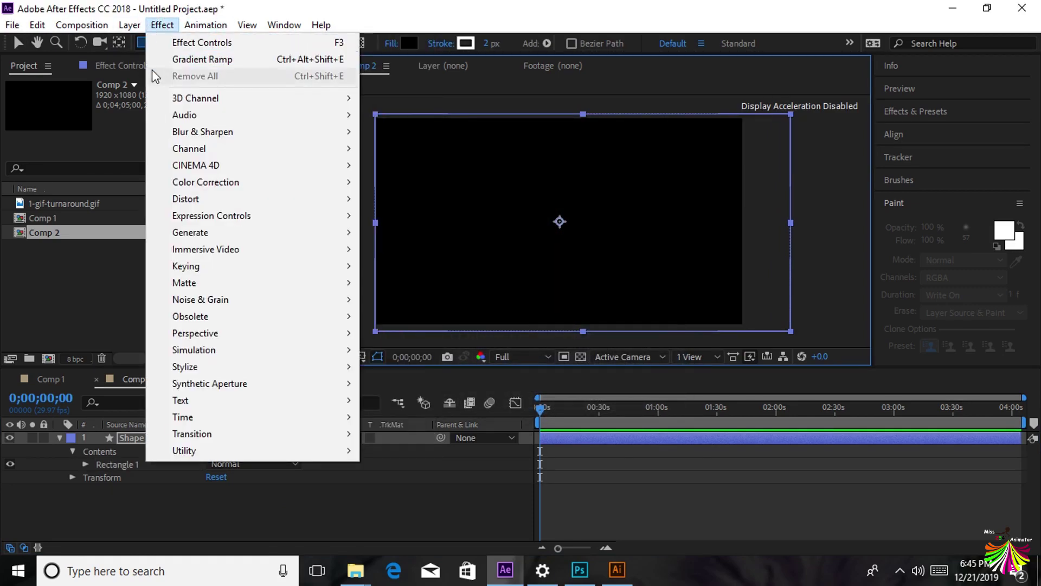
# - Apply a Radial Ramp Gradient Ramp to the rectangle with swapped colours, black at the edges
pyautogui.moveTo(198, 233)
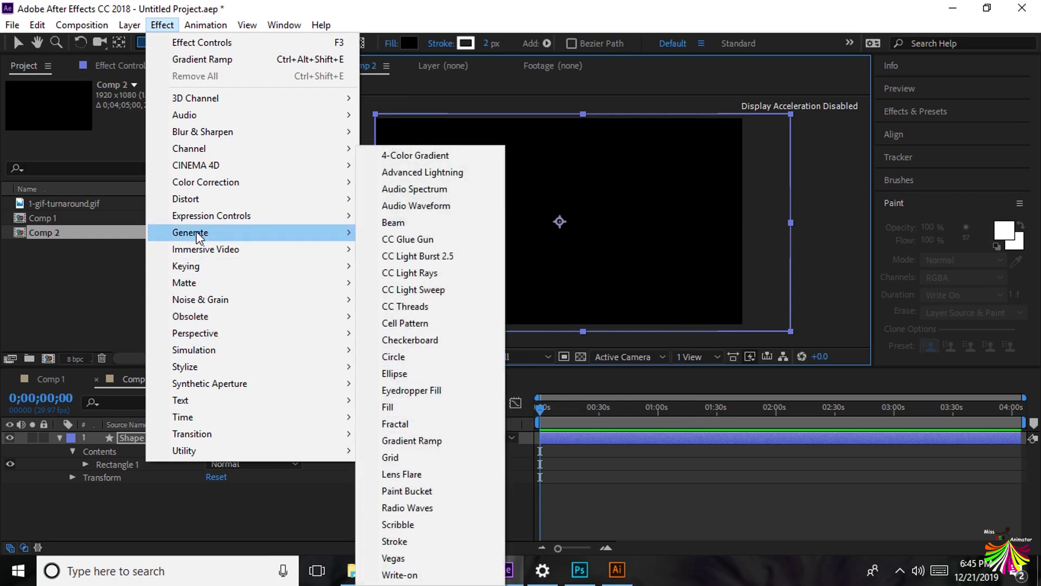
pyautogui.click(412, 441)
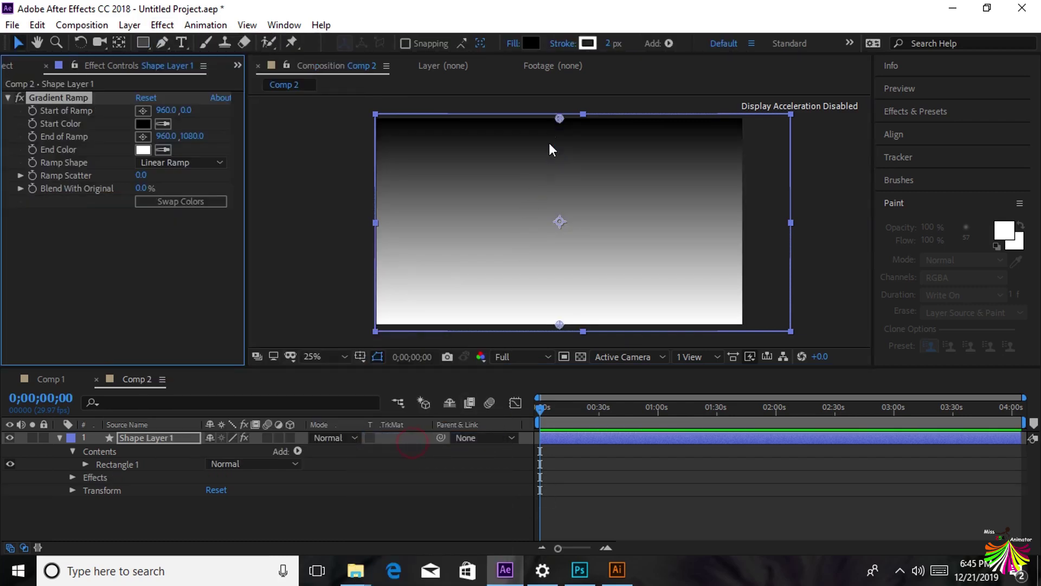
pyautogui.moveTo(551, 120)
pyautogui.mouseDown()
pyautogui.moveTo(551, 244)
pyautogui.moveTo(542, 113)
pyautogui.mouseUp()
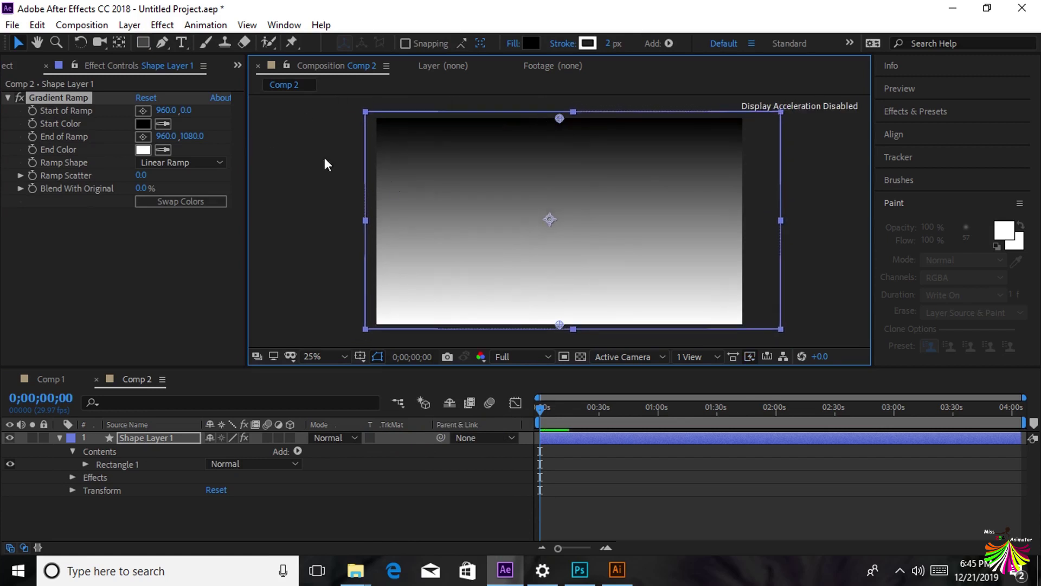
pyautogui.click(177, 163)
pyautogui.click(175, 199)
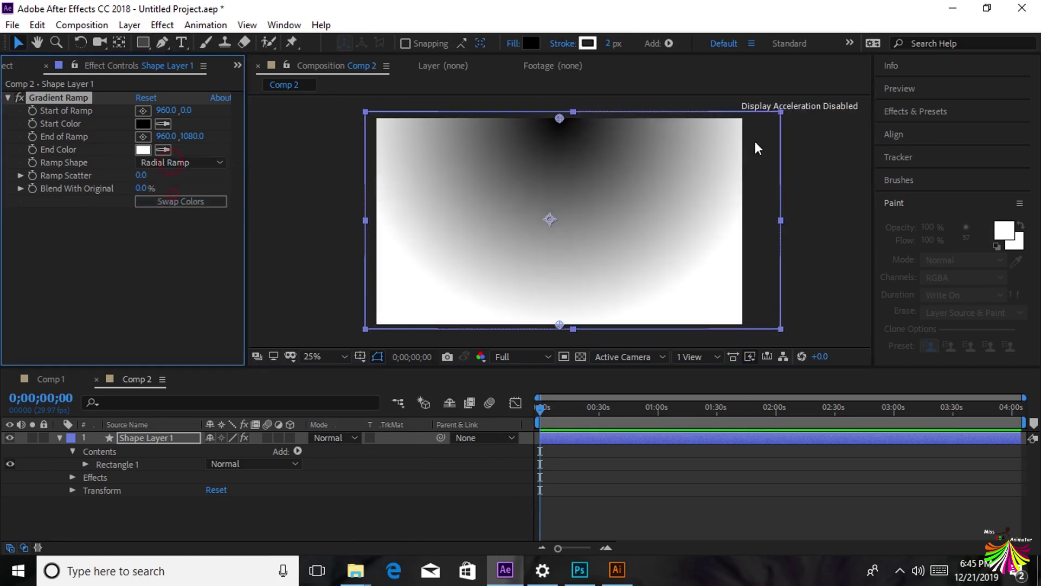
pyautogui.moveTo(549, 114)
pyautogui.mouseDown()
pyautogui.moveTo(544, 179)
pyautogui.moveTo(557, 119)
pyautogui.mouseUp()
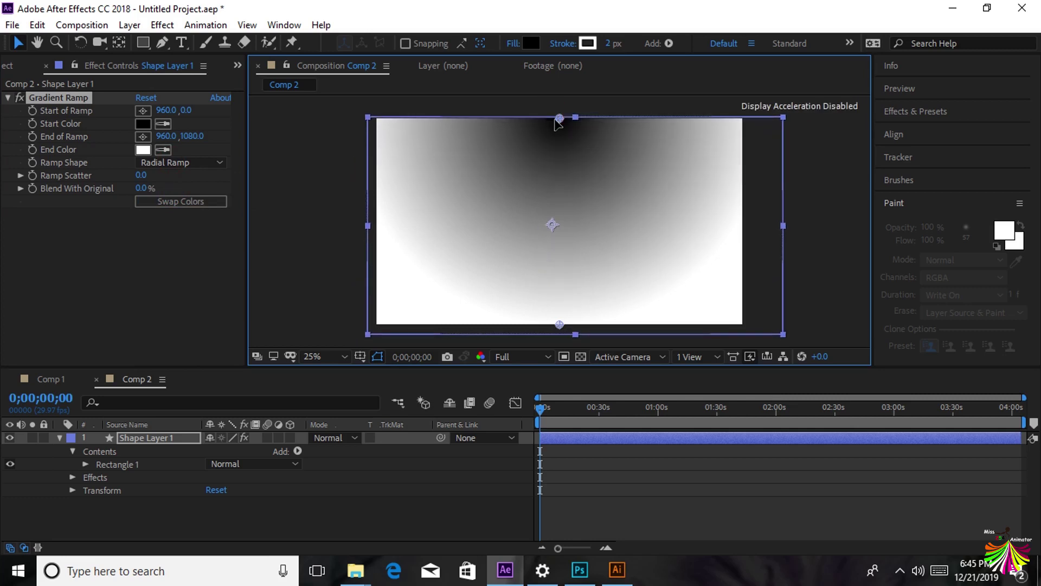
pyautogui.click(161, 203)
pyautogui.moveTo(561, 118); pyautogui.dragTo(547, 203)
# - Set the Gradient Ramp's Start Color to a pale yellow
pyautogui.click(144, 124)
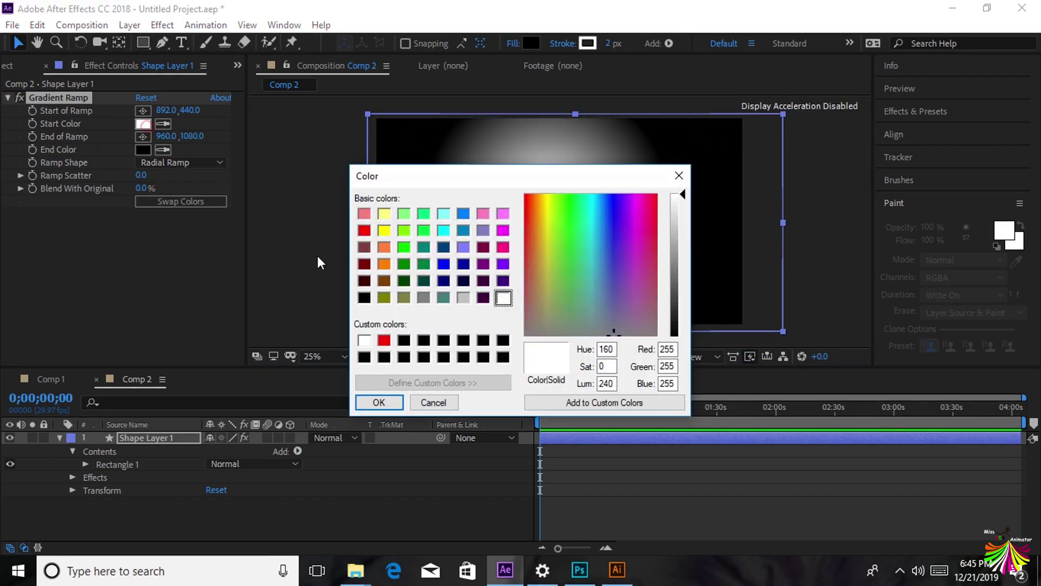
pyautogui.click(386, 232)
pyautogui.click(381, 399)
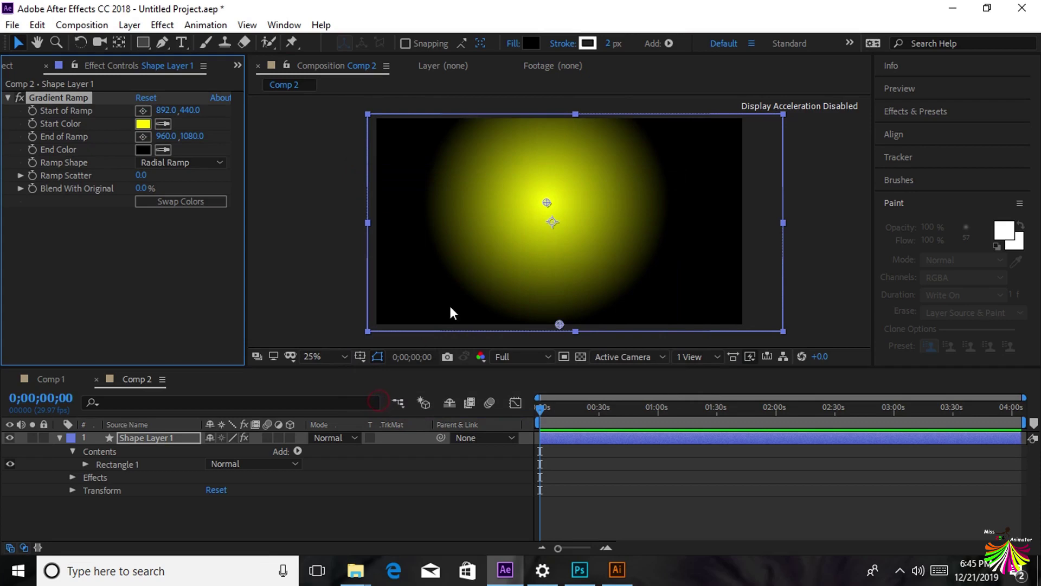
pyautogui.click(163, 125)
pyautogui.click(138, 125)
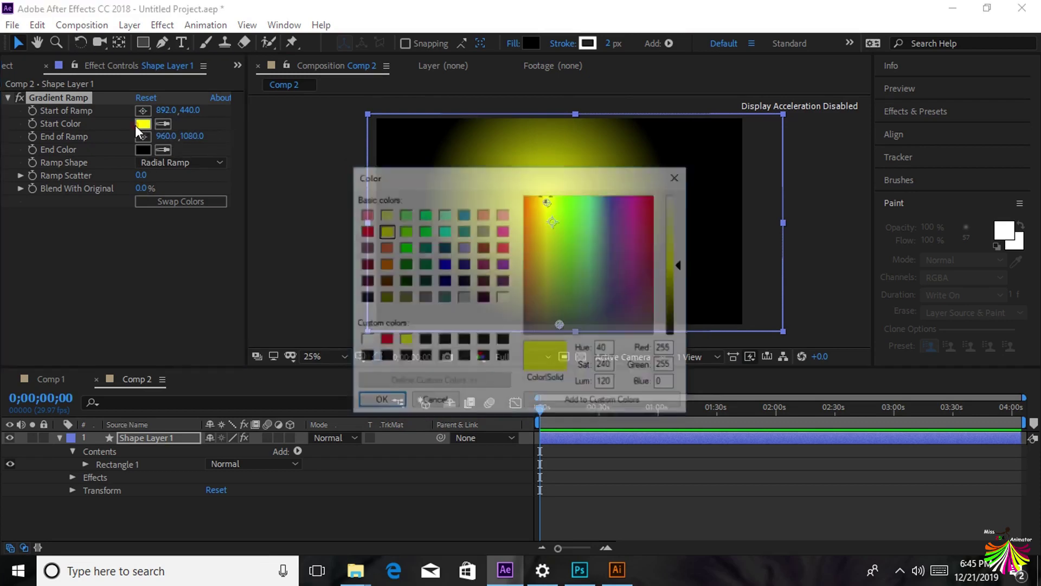
pyautogui.moveTo(680, 267); pyautogui.dragTo(683, 224)
pyautogui.click(378, 403)
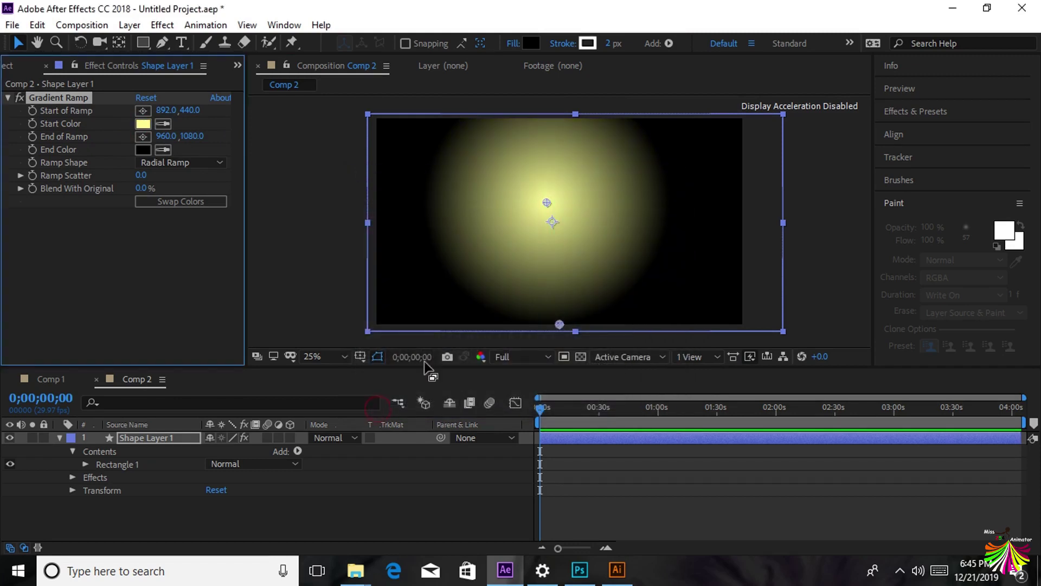
# - Position the ramp points so the spotlight is centred and fades out at the frame bottom
pyautogui.moveTo(549, 205); pyautogui.dragTo(560, 184)
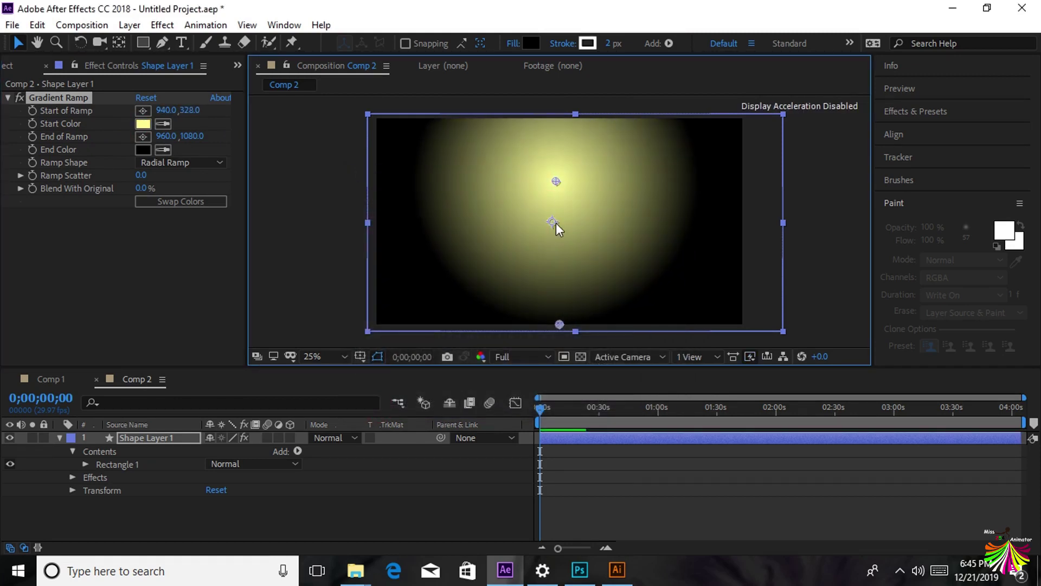
pyautogui.moveTo(555, 225); pyautogui.dragTo(556, 214)
pyautogui.moveTo(557, 323)
pyautogui.mouseDown()
pyautogui.moveTo(555, 375)
pyautogui.moveTo(569, 293)
pyautogui.moveTo(562, 321)
pyautogui.moveTo(563, 304)
pyautogui.mouseUp()
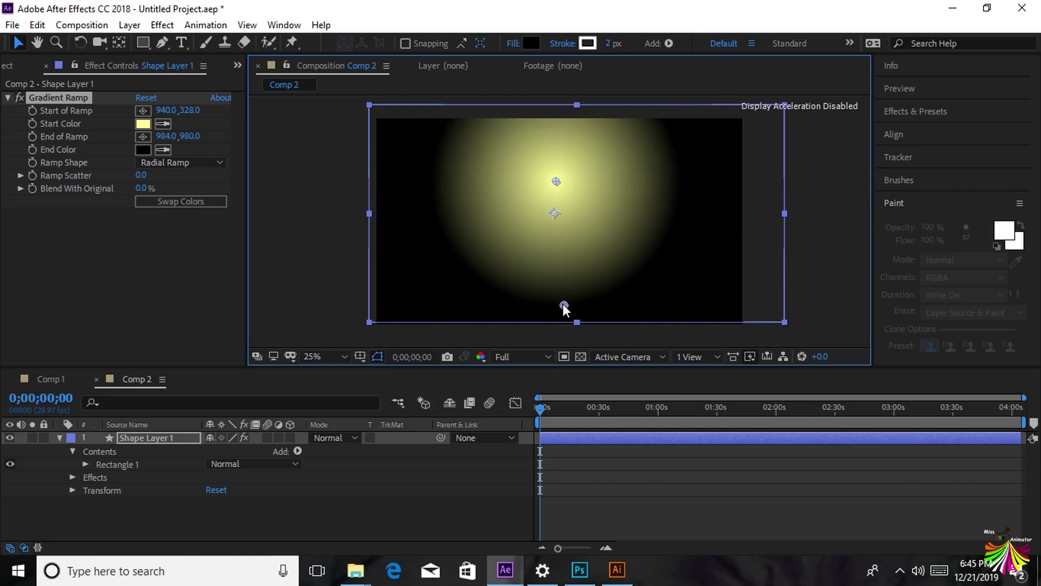
pyautogui.moveTo(560, 184); pyautogui.dragTo(558, 159)
pyautogui.moveTo(564, 206); pyautogui.dragTo(567, 212)
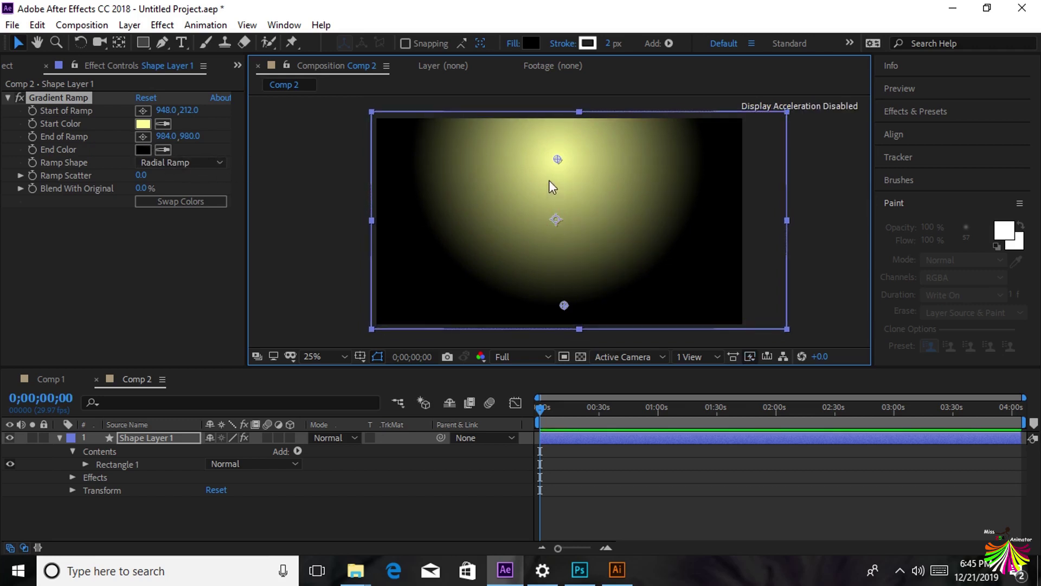
pyautogui.moveTo(554, 161); pyautogui.dragTo(555, 164)
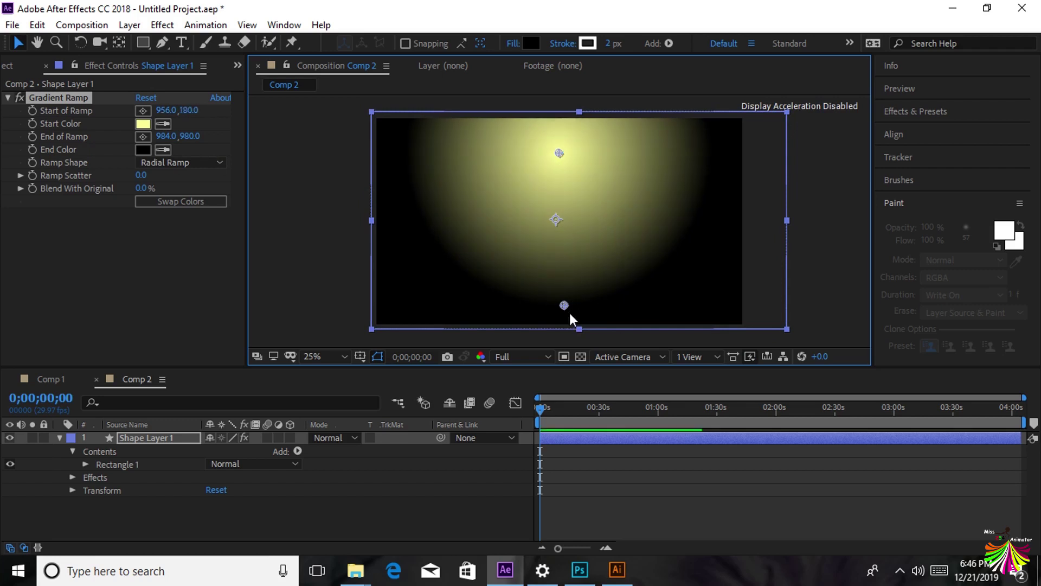
pyautogui.moveTo(567, 304); pyautogui.dragTo(563, 340)
pyautogui.moveTo(560, 155); pyautogui.dragTo(555, 206)
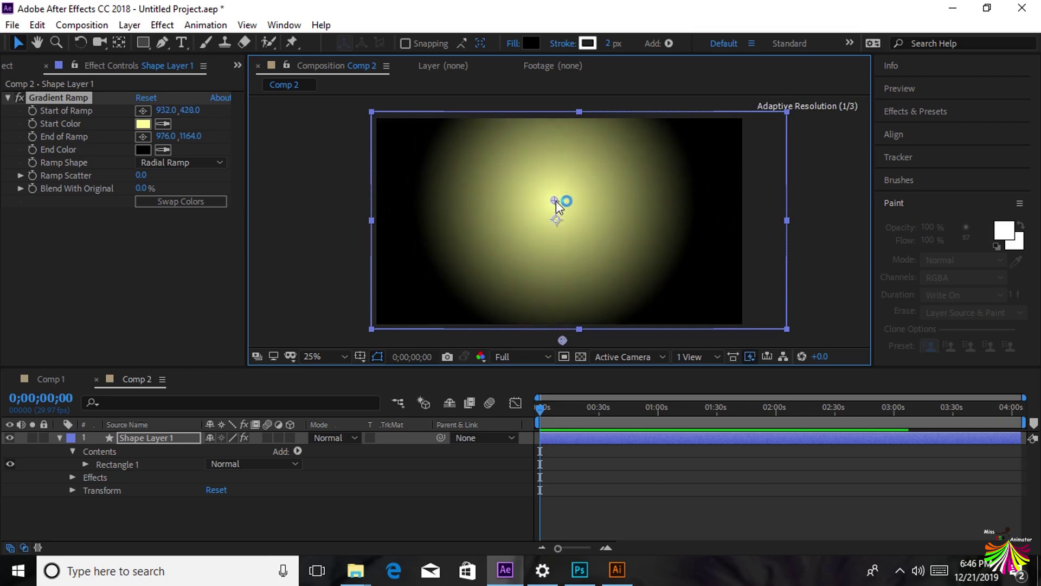
pyautogui.click(64, 378)
pyautogui.click(137, 379)
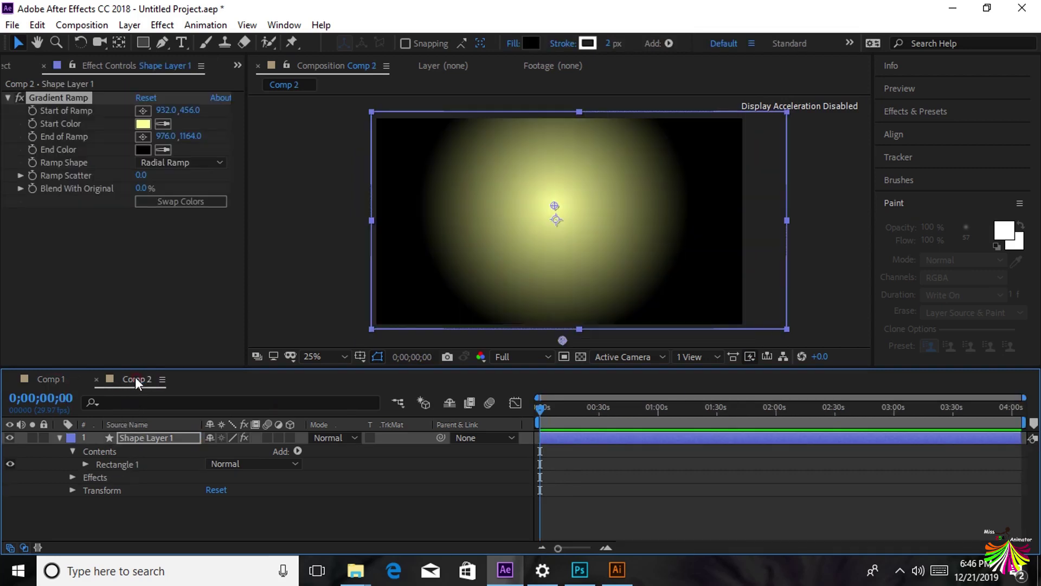
# - Place 1-gif-turnaround.gif into Comp 2 above the gradient background, nudged slightly up-left
pyautogui.click(18, 66)
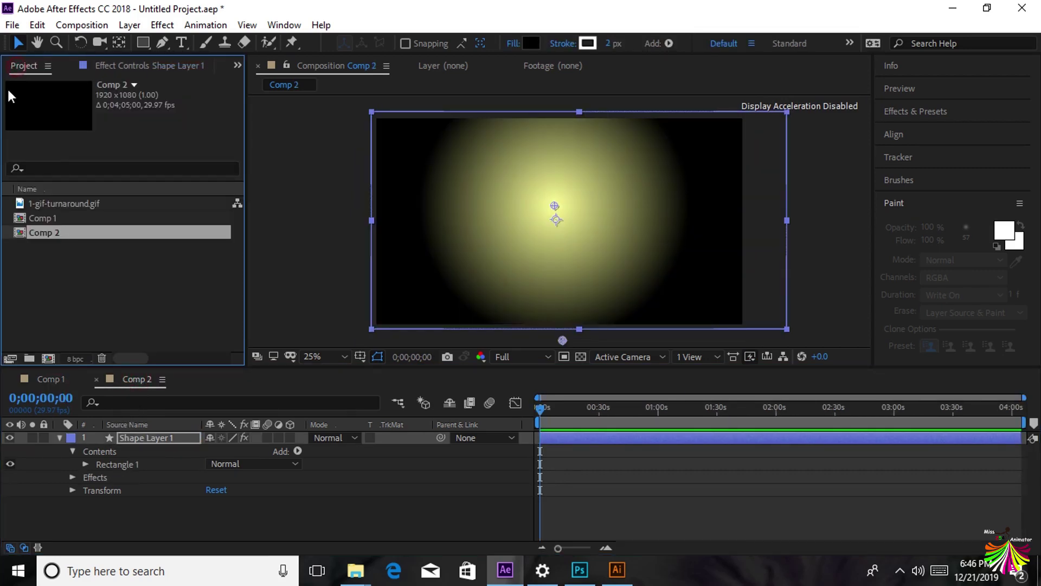
pyautogui.moveTo(44, 208); pyautogui.dragTo(142, 435)
pyautogui.moveTo(555, 271); pyautogui.dragTo(546, 266)
pyautogui.click(141, 444)
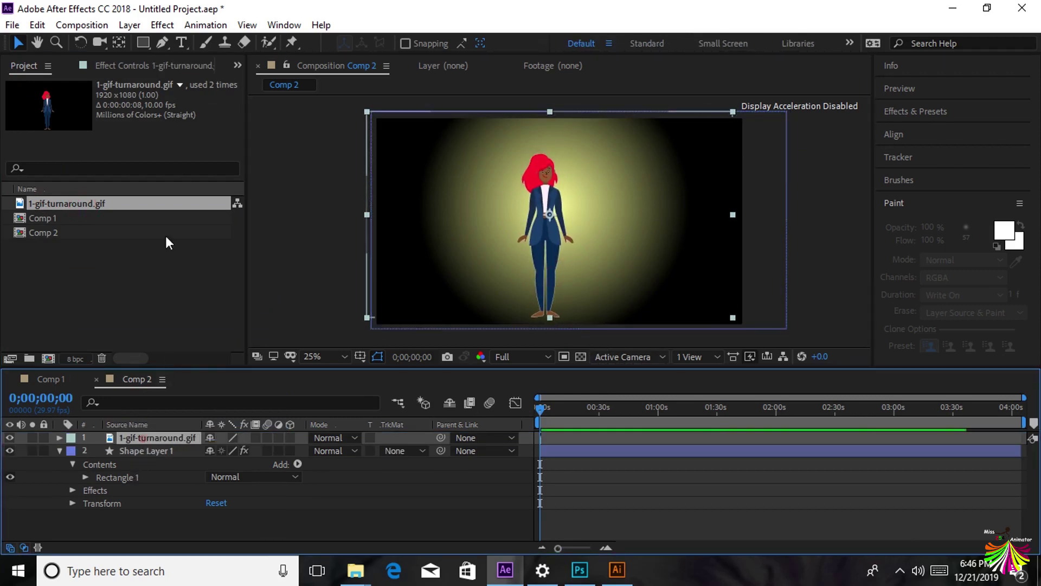
pyautogui.click(119, 66)
# - Change the Gradient Ramp's Start Color on the background layer to white
pyautogui.click(159, 454)
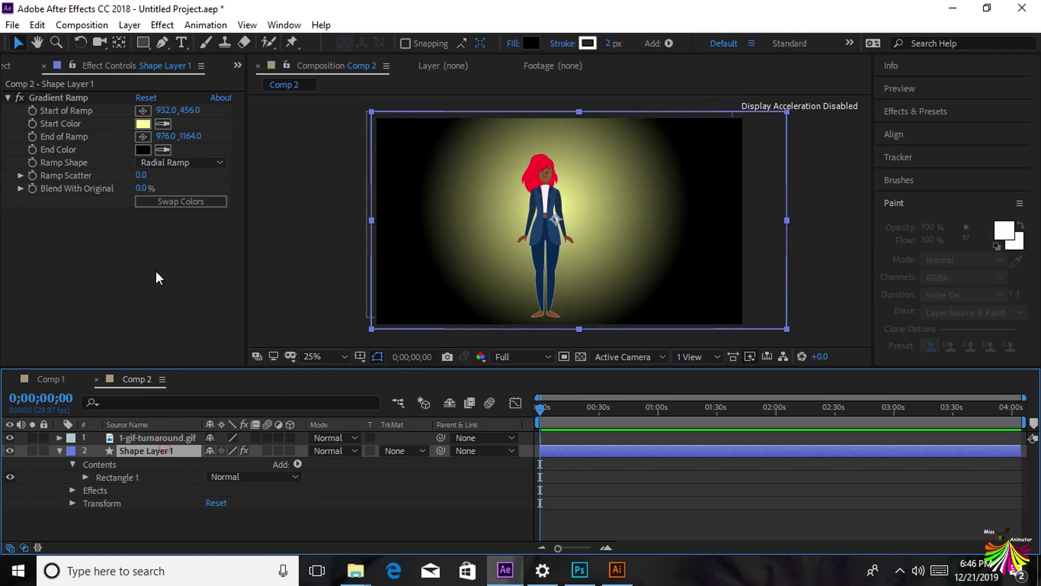
pyautogui.click(144, 124)
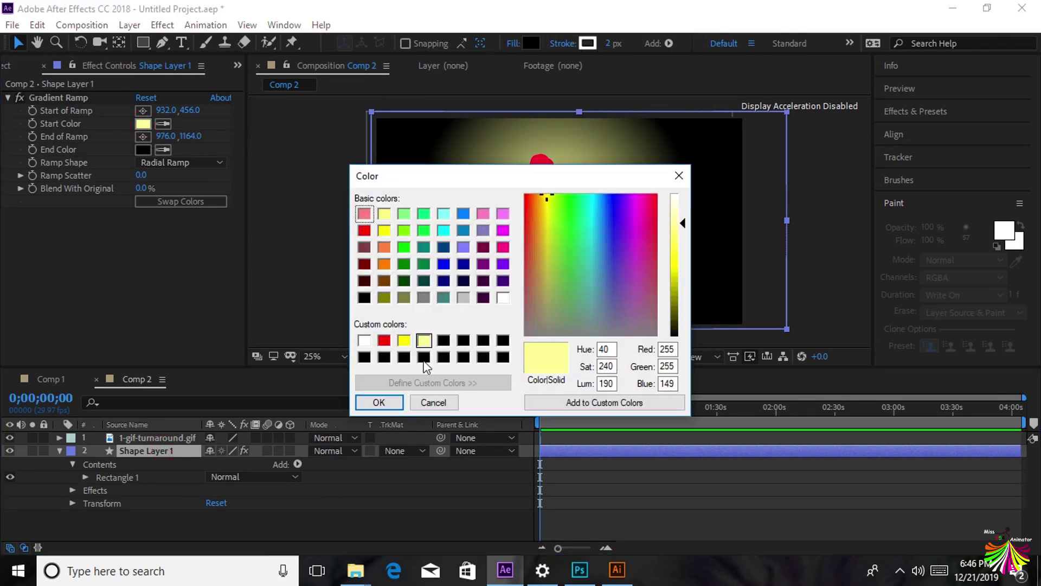
pyautogui.click(364, 340)
pyautogui.click(503, 297)
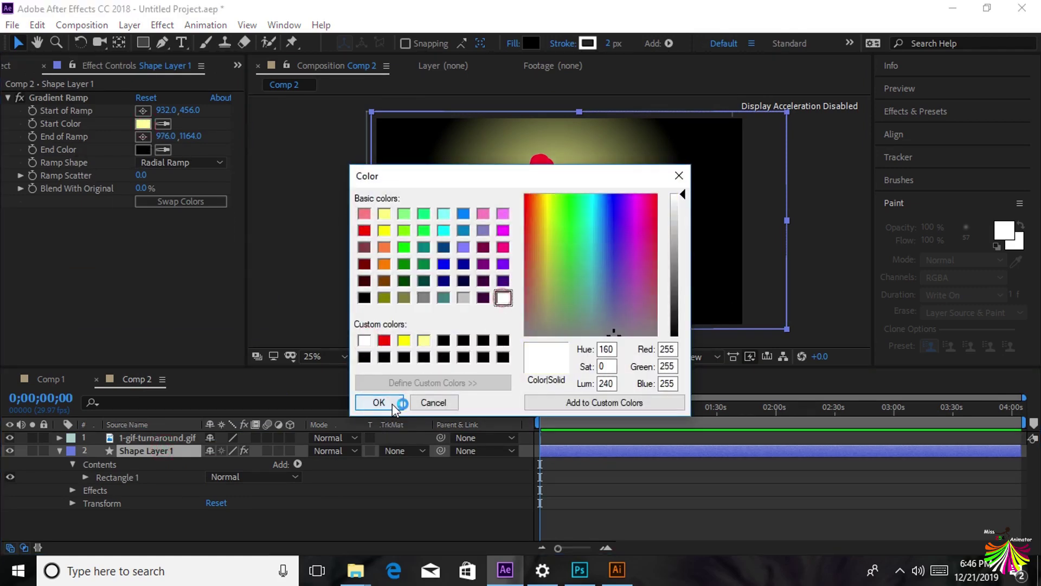
pyautogui.click(392, 404)
pyautogui.click(394, 491)
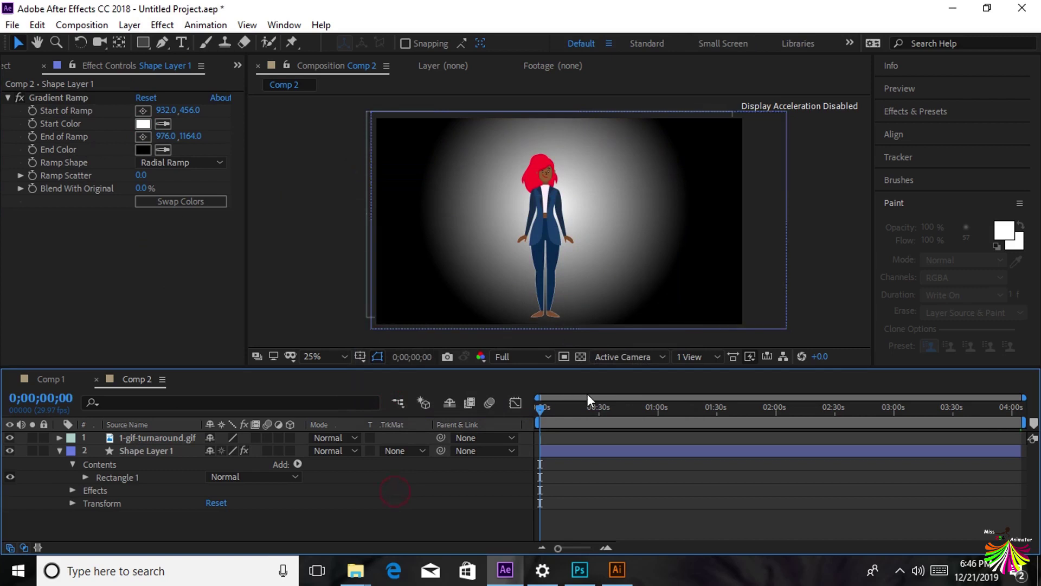
# - Trim the work area to end where the GIF clip ends and preview the turnaround
pyautogui.moveTo(1031, 429); pyautogui.dragTo(551, 447)
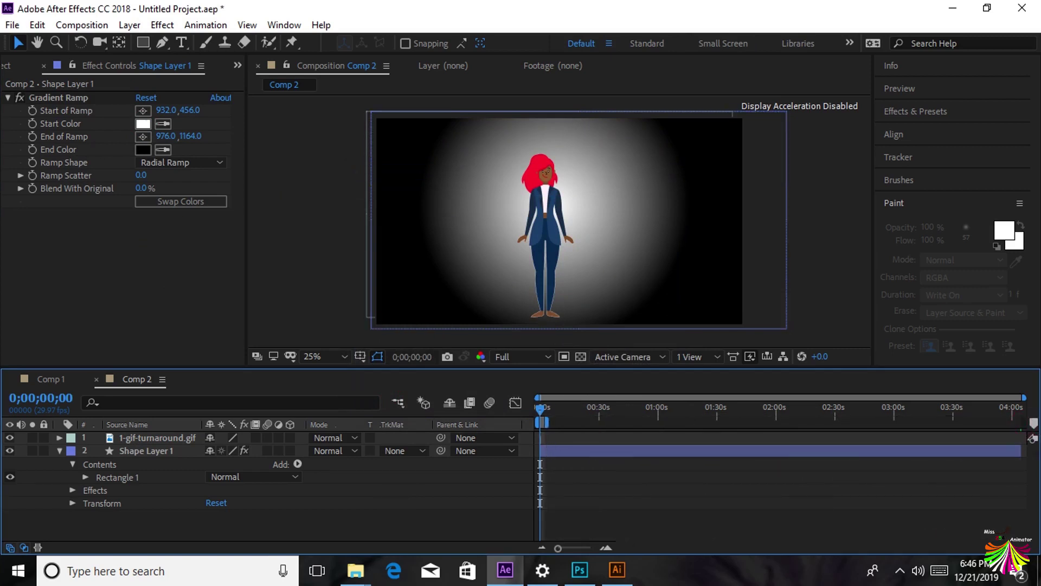
pyautogui.moveTo(1023, 397); pyautogui.dragTo(554, 398)
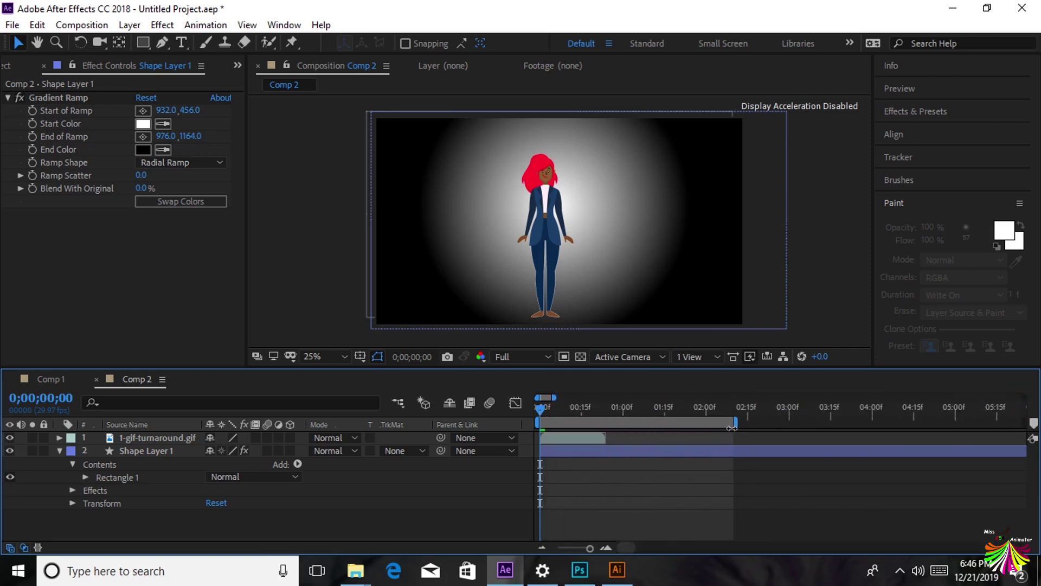
pyautogui.moveTo(737, 426); pyautogui.dragTo(613, 432)
pyautogui.press('space')
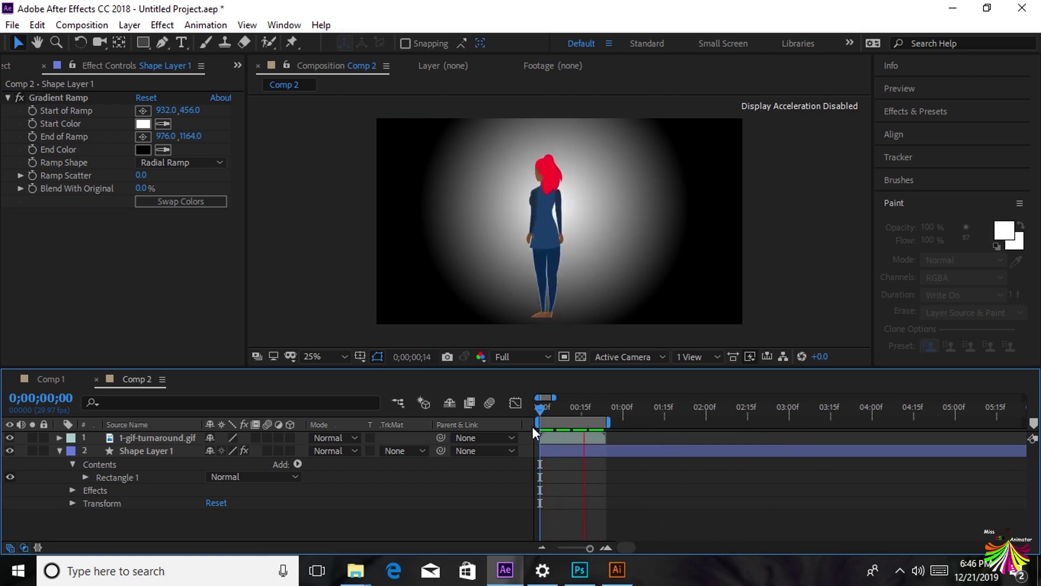
pyautogui.click(544, 194)
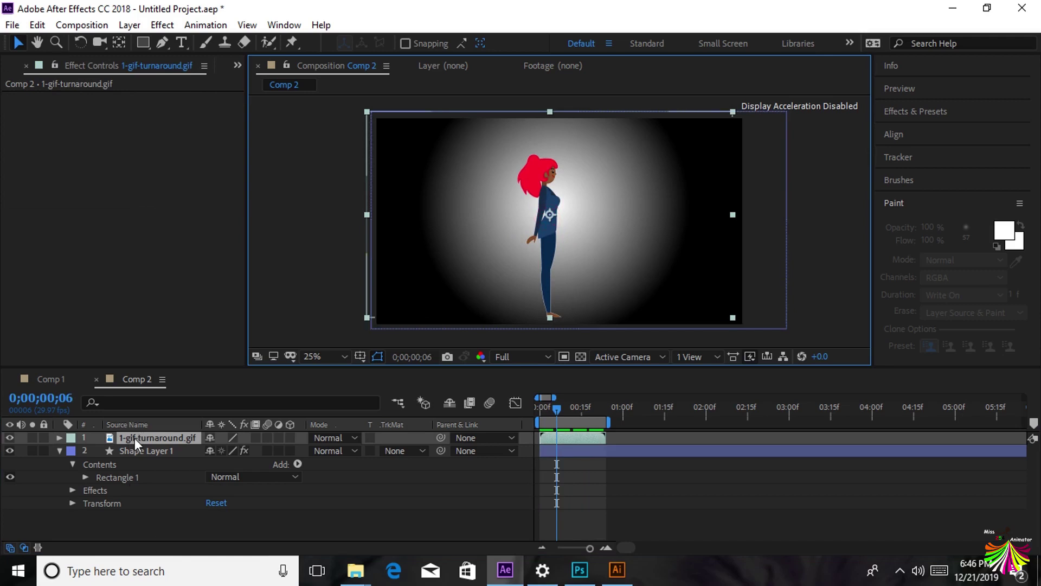
pyautogui.moveTo(569, 191); pyautogui.dragTo(574, 144)
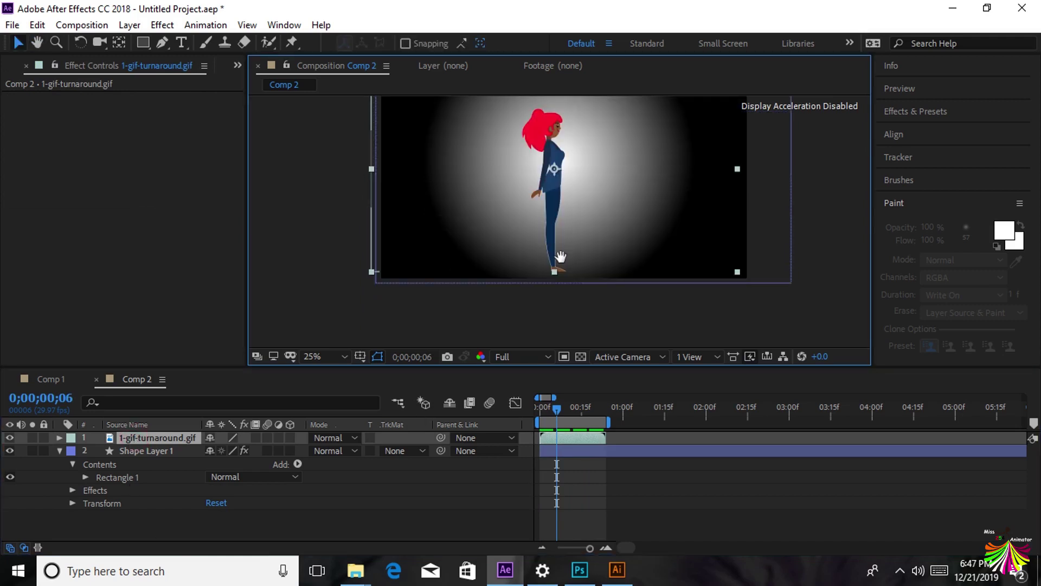
pyautogui.moveTo(297, 279); pyautogui.dragTo(280, 314)
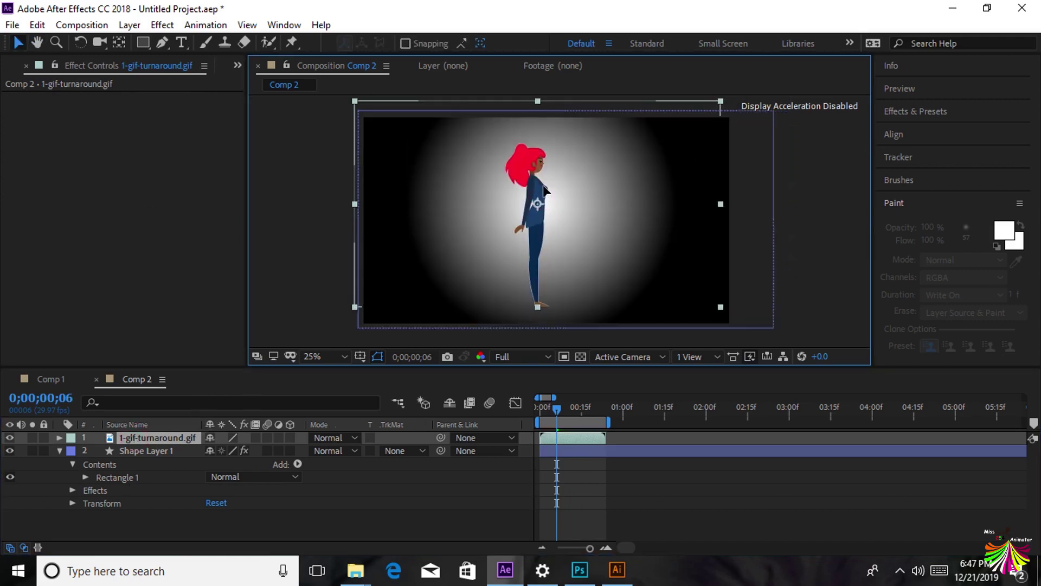
# - Duplicate the GIF layer, flip the copy vertically, and align it feet-to-feet below the character
pyautogui.rightClick(126, 442)
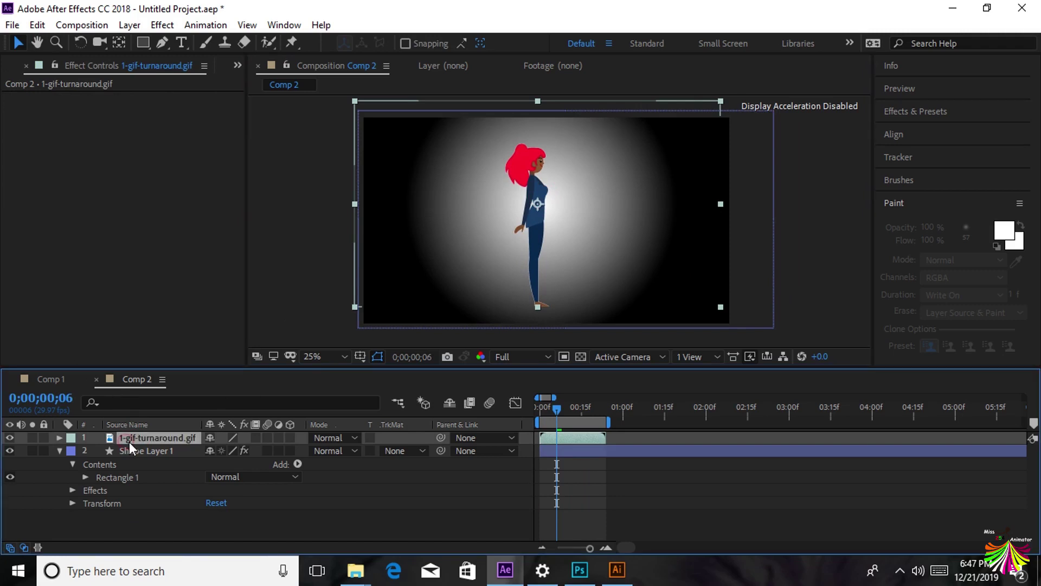
pyautogui.press('Return')
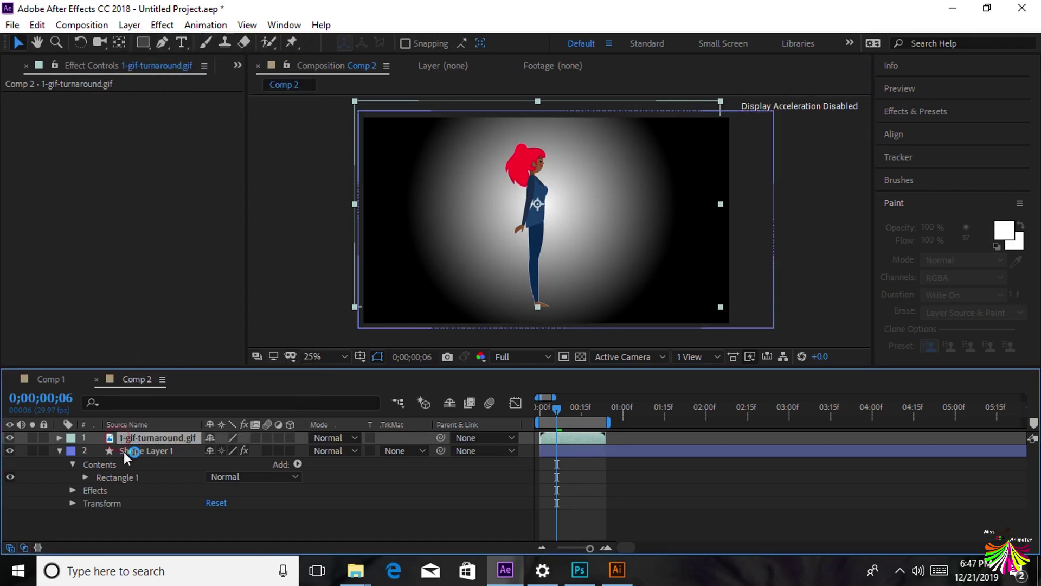
pyautogui.hotkey('ctrl', 'd')
pyautogui.rightClick(159, 452)
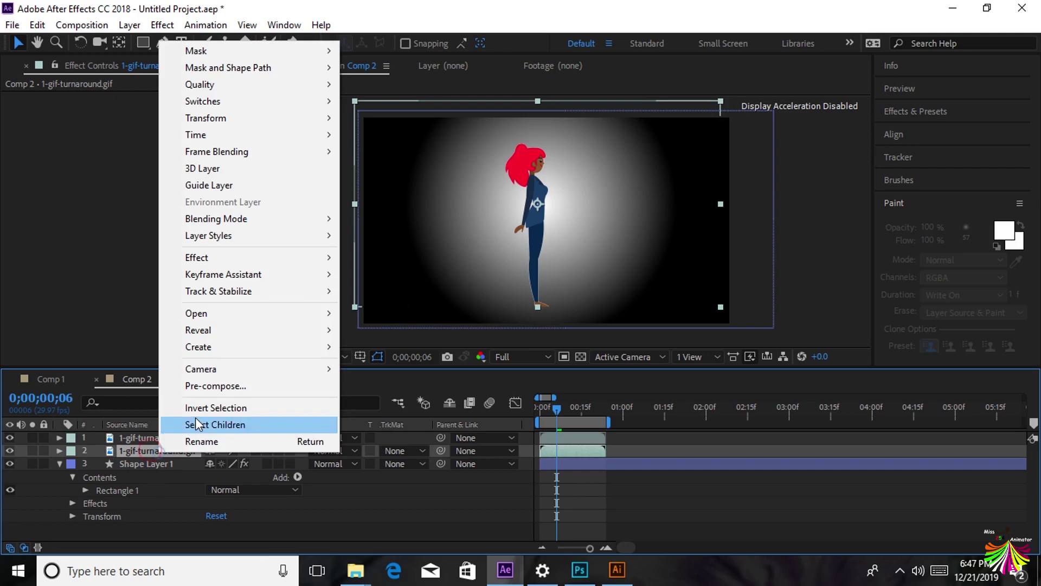
pyautogui.moveTo(223, 257)
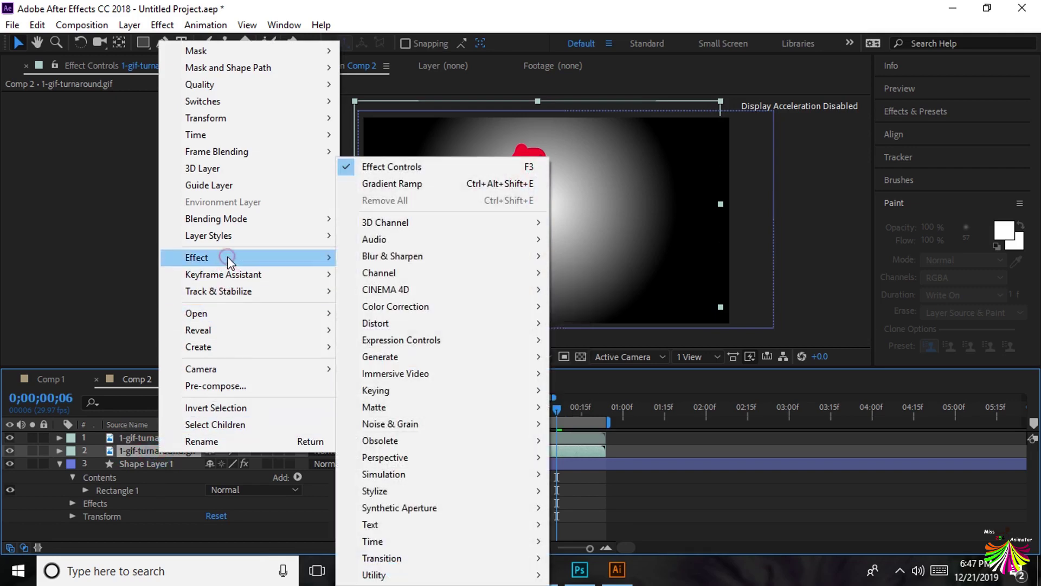
pyautogui.moveTo(260, 118)
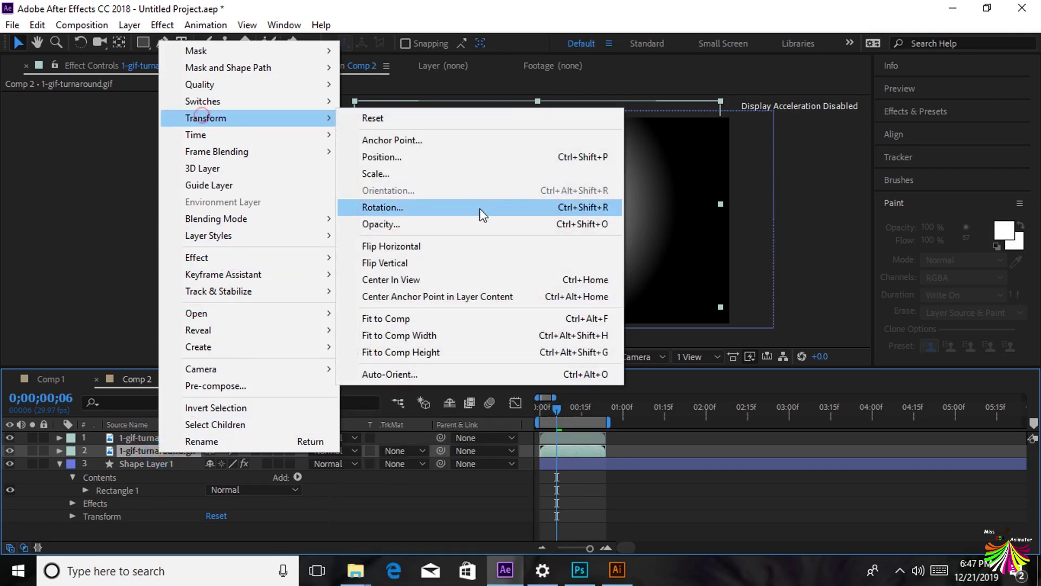
pyautogui.click(414, 264)
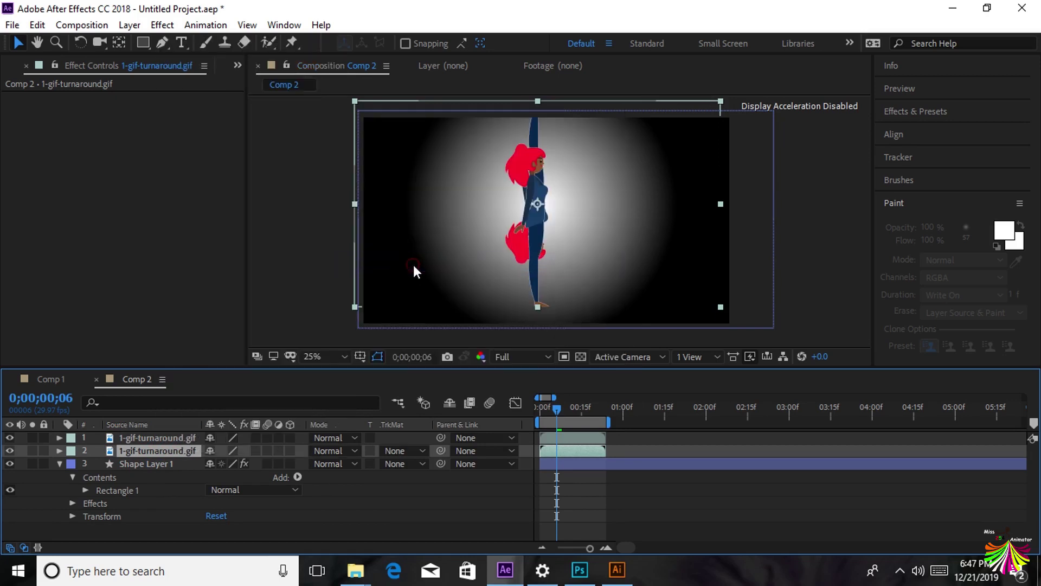
pyautogui.moveTo(532, 128); pyautogui.dragTo(534, 328)
pyautogui.moveTo(551, 285); pyautogui.dragTo(520, 191)
pyautogui.scroll(2, 542, 182)
# - Apply a Fill effect with black colour to the flipped reflection layer
pyautogui.click(917, 114)
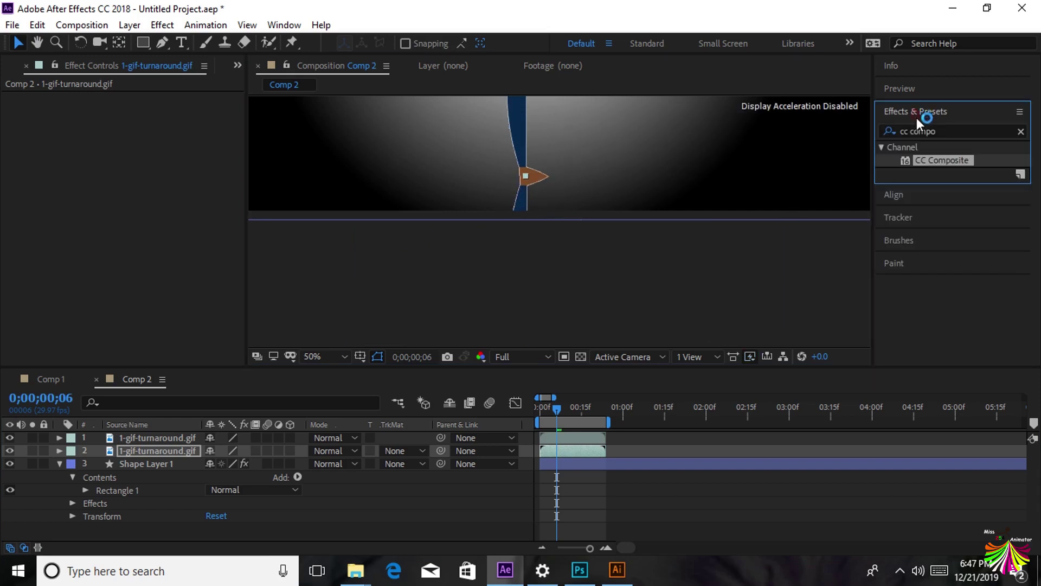
pyautogui.moveTo(935, 131); pyautogui.dragTo(864, 148)
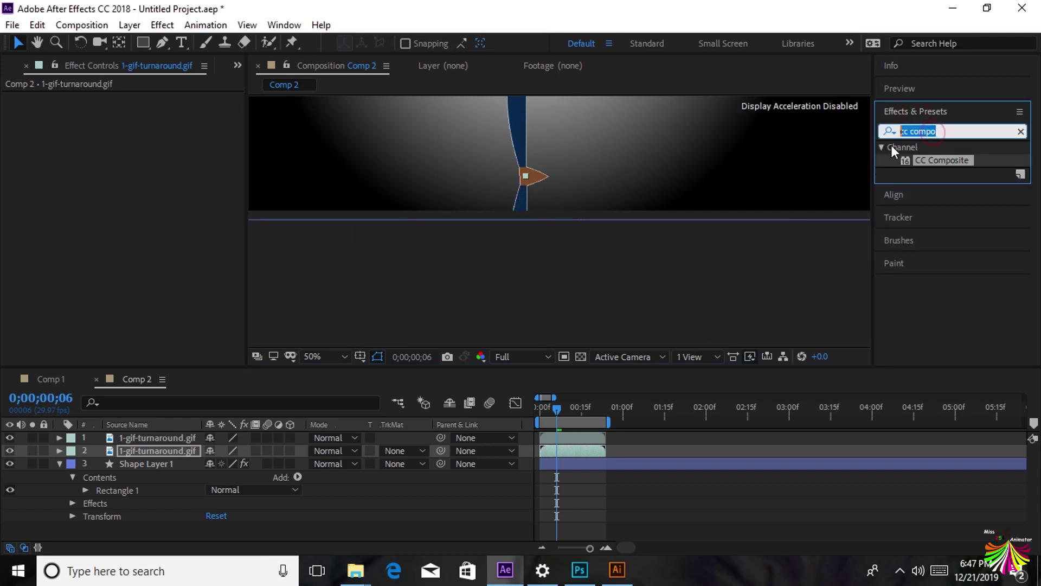
pyautogui.write('fill')
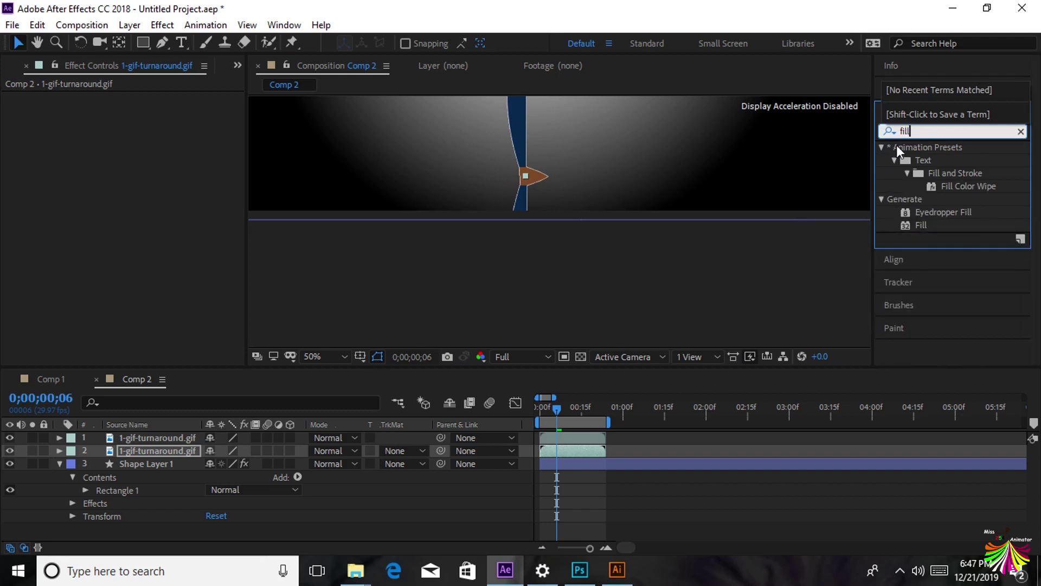
pyautogui.moveTo(922, 225); pyautogui.dragTo(187, 451)
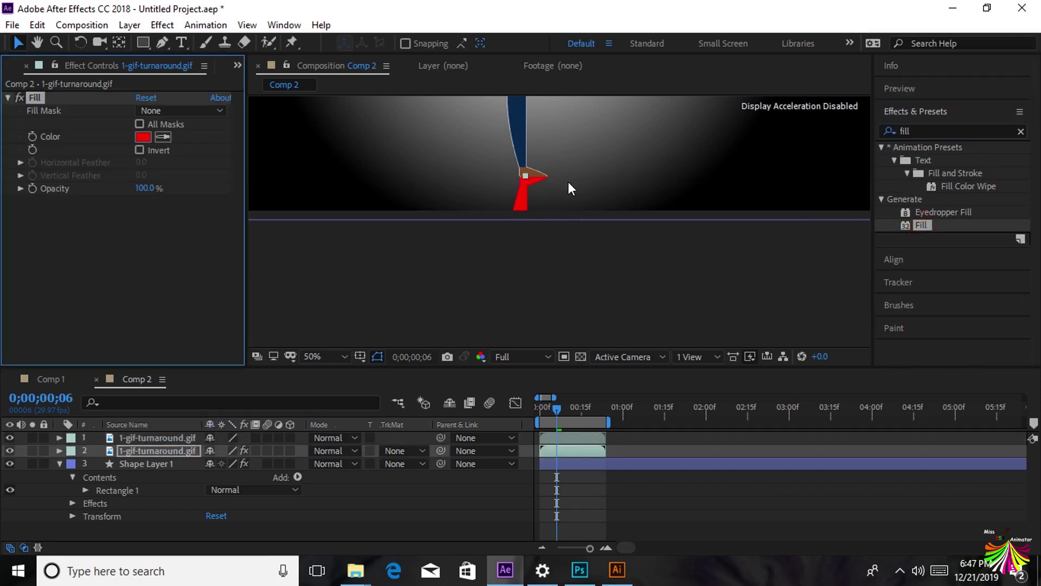
pyautogui.click(142, 137)
pyautogui.click(365, 357)
pyautogui.click(379, 402)
# - Preview the animation from the start and scrub to frames 4 and 7 to check the shadow
pyautogui.scroll(-2, 492, 181)
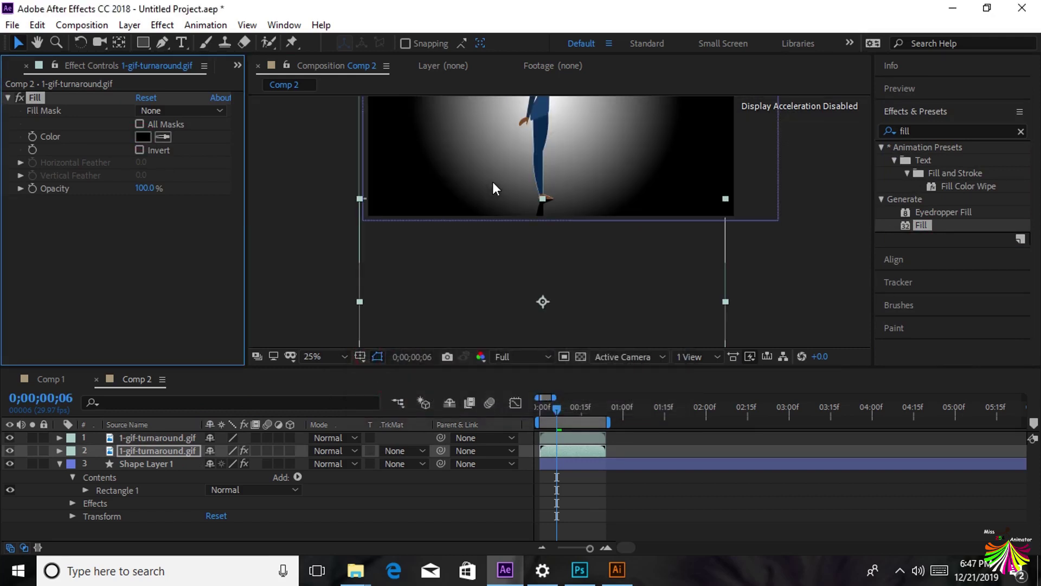
pyautogui.click(522, 417)
pyautogui.press('Home')
pyautogui.press('space')
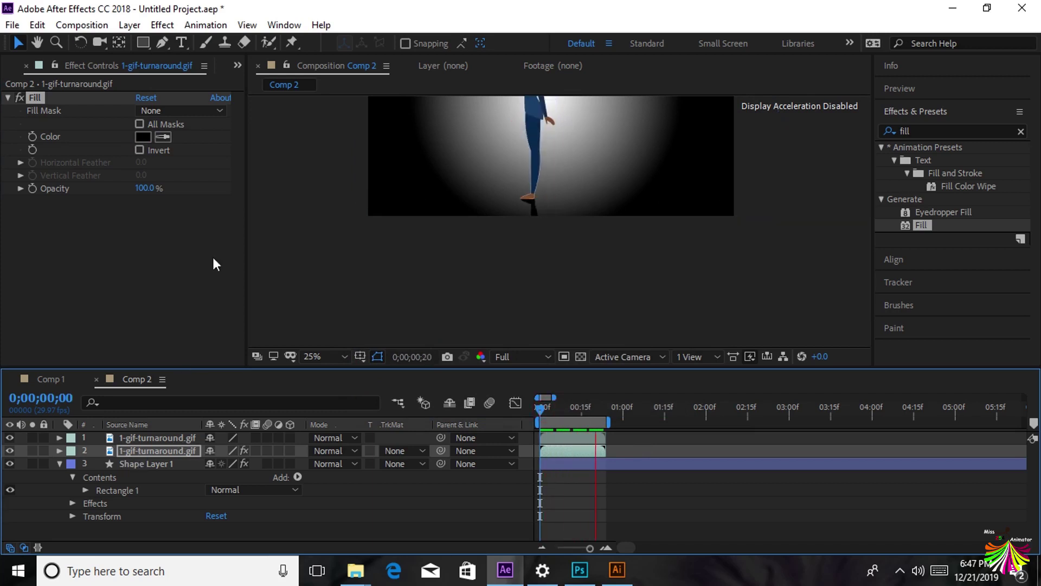
pyautogui.scroll(-1, 580, 290)
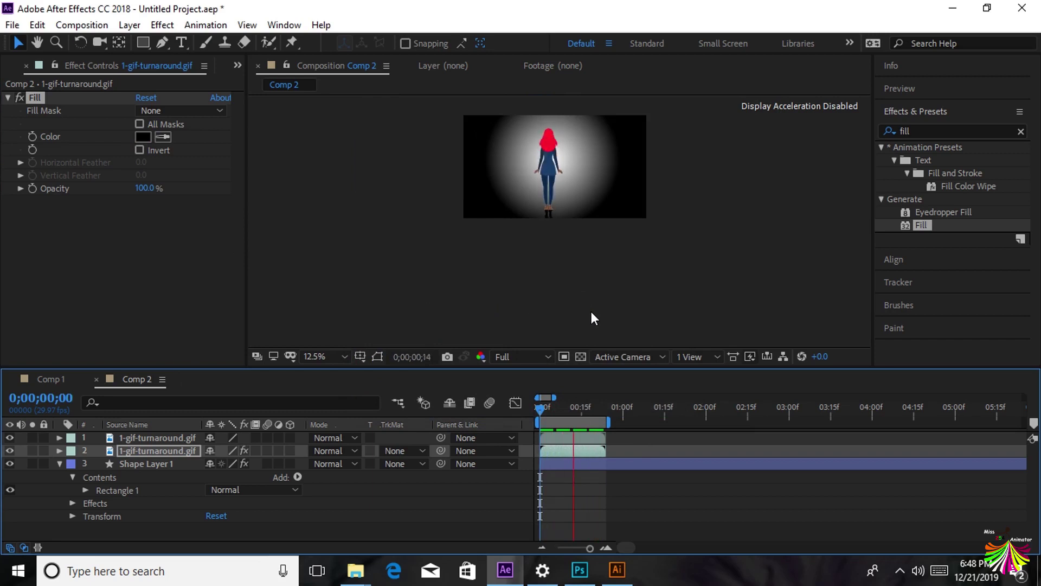
pyautogui.click(568, 212)
pyautogui.scroll(1, 568, 213)
pyautogui.click(568, 298)
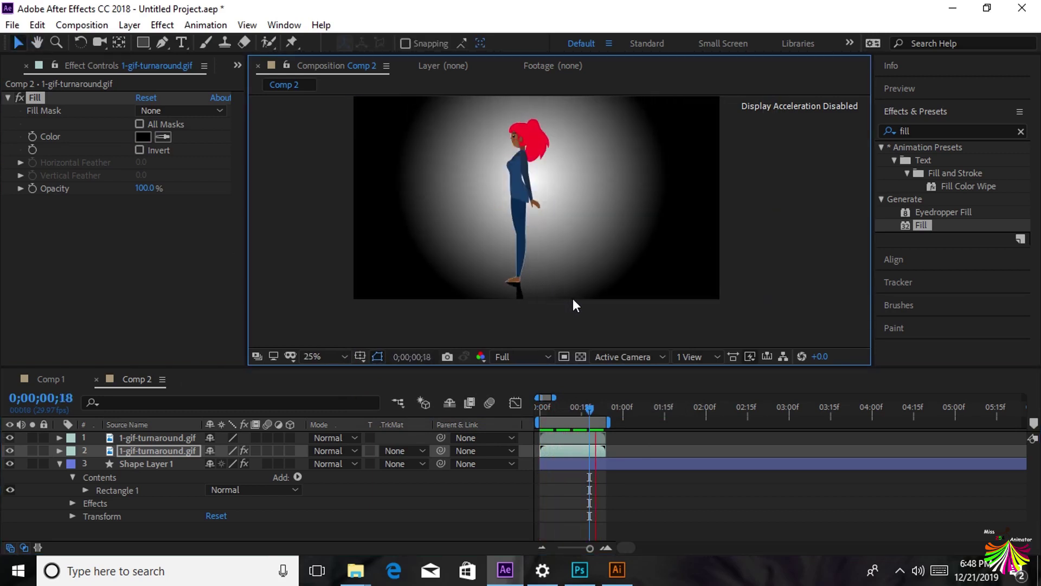
pyautogui.press('space')
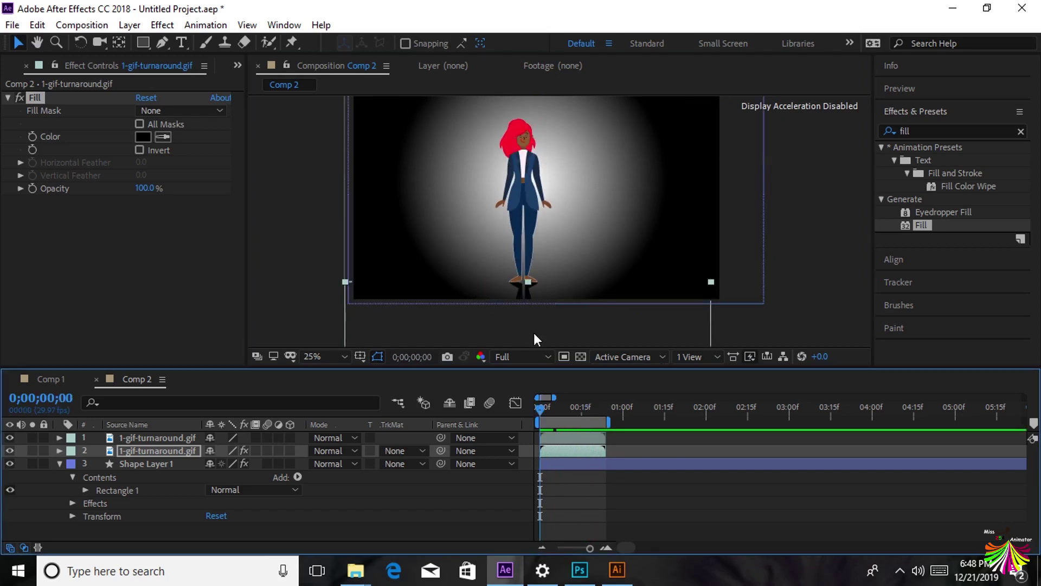
pyautogui.moveTo(541, 408); pyautogui.dragTo(514, 481)
pyautogui.moveTo(542, 409); pyautogui.dragTo(603, 435)
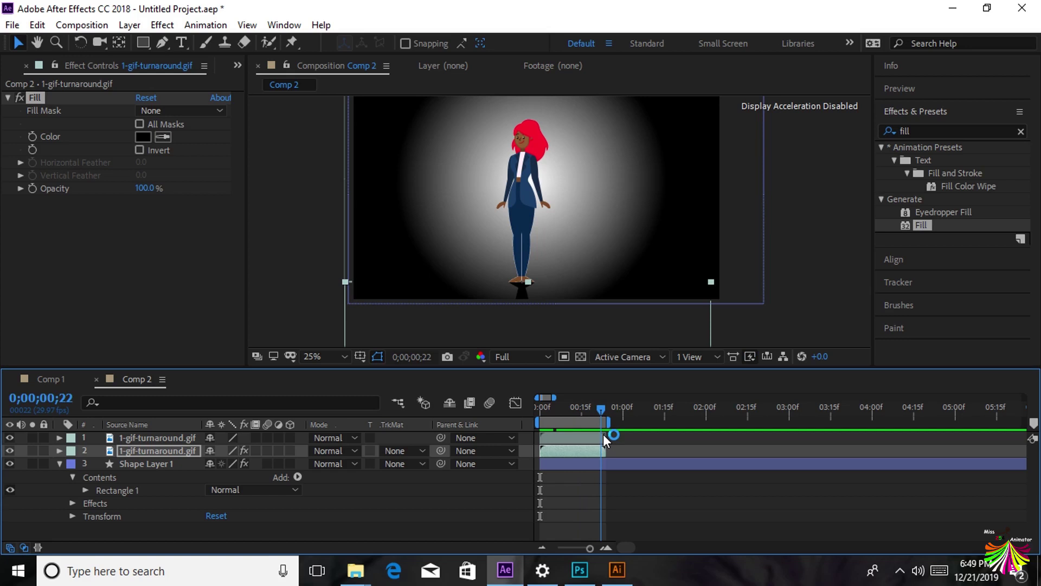
pyautogui.moveTo(603, 434); pyautogui.dragTo(524, 434)
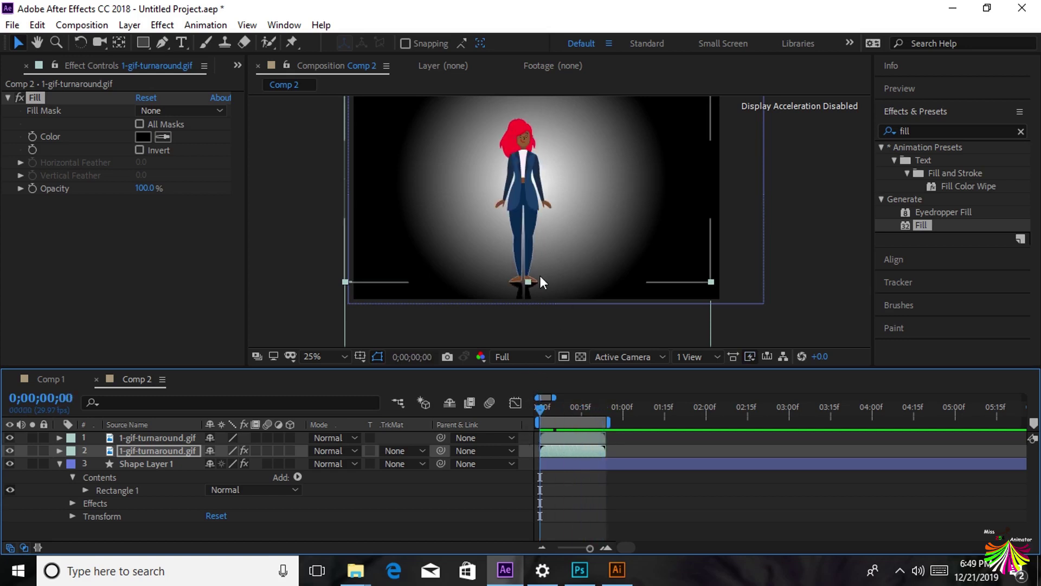